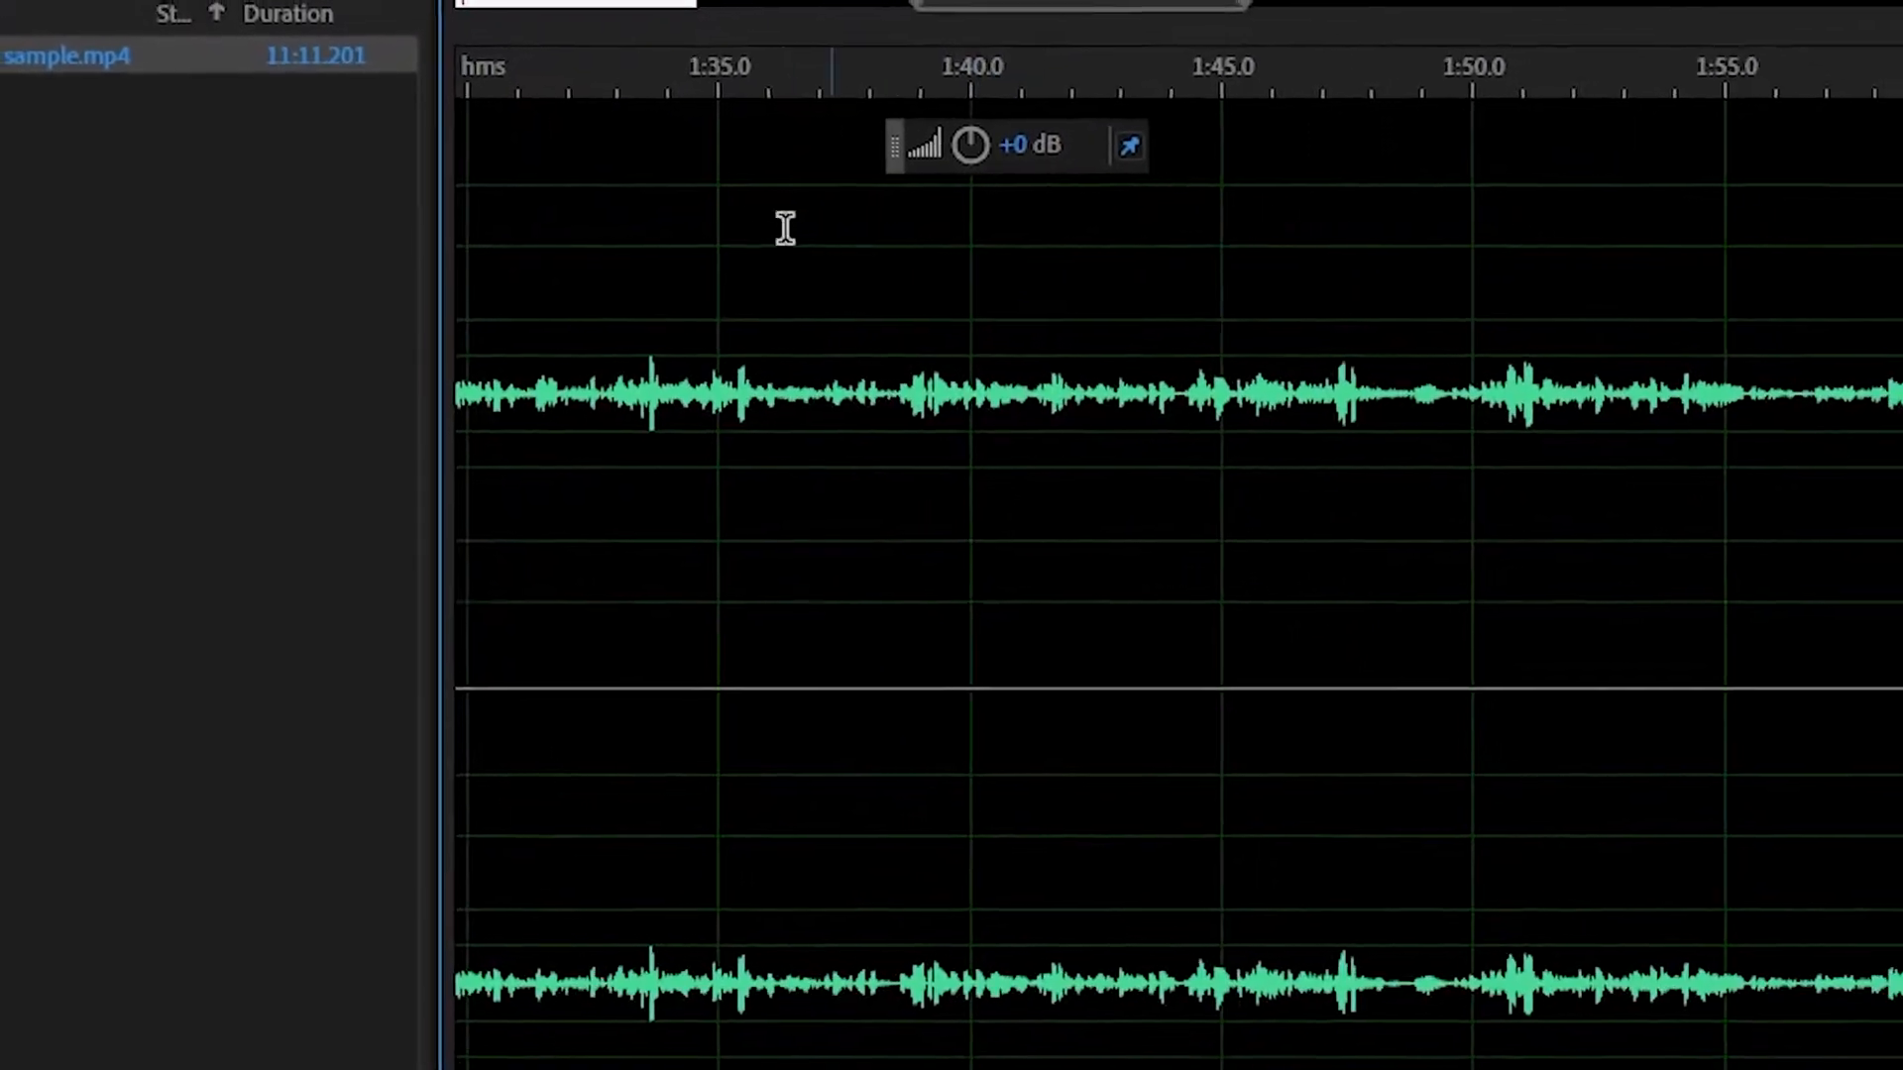
Step: Normalize the opening section of the recording, from the start to about 0:47, to -0.1 dB
{"action": "left_click_drag", "start_coordinate": [947, 17], "coordinate": [498, 59]}
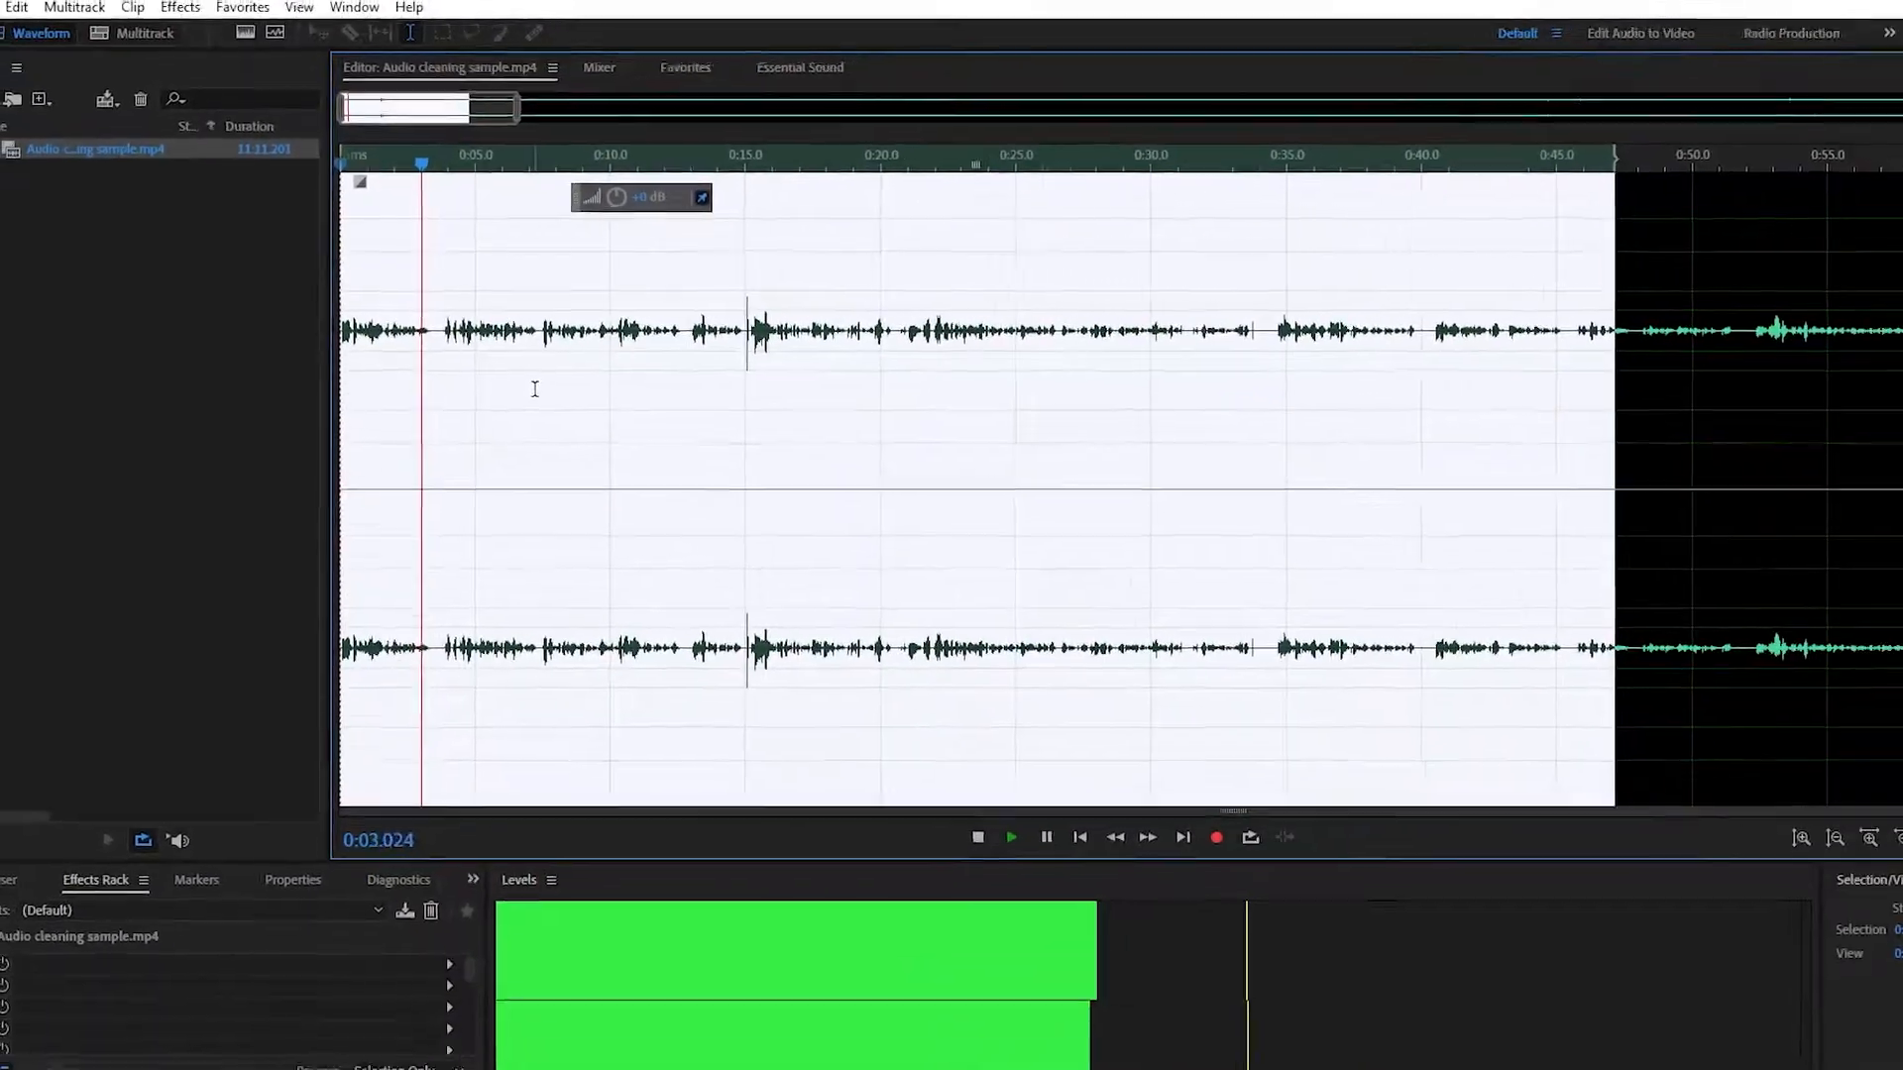
{"action": "key", "text": "space"}
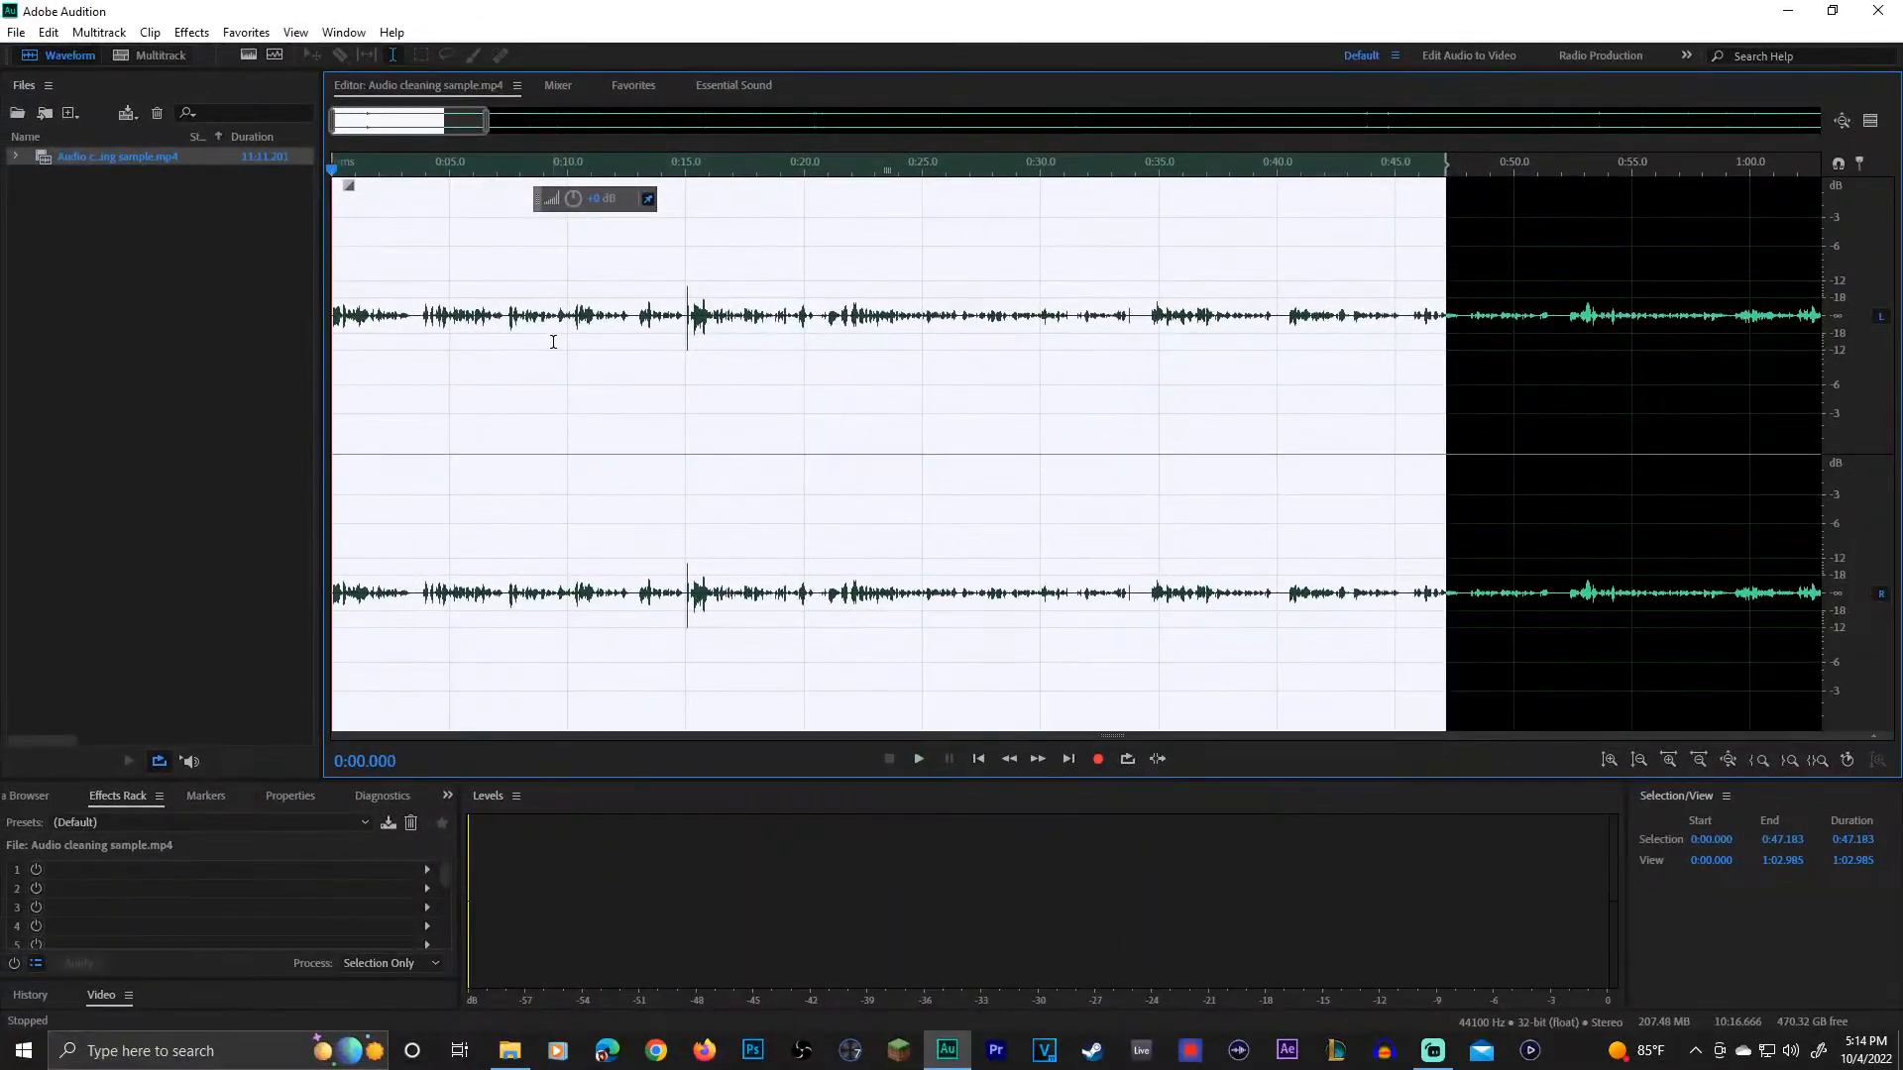
{"action": "scroll", "coordinate": [856, 470], "scroll_direction": "down", "scroll_amount": 3}
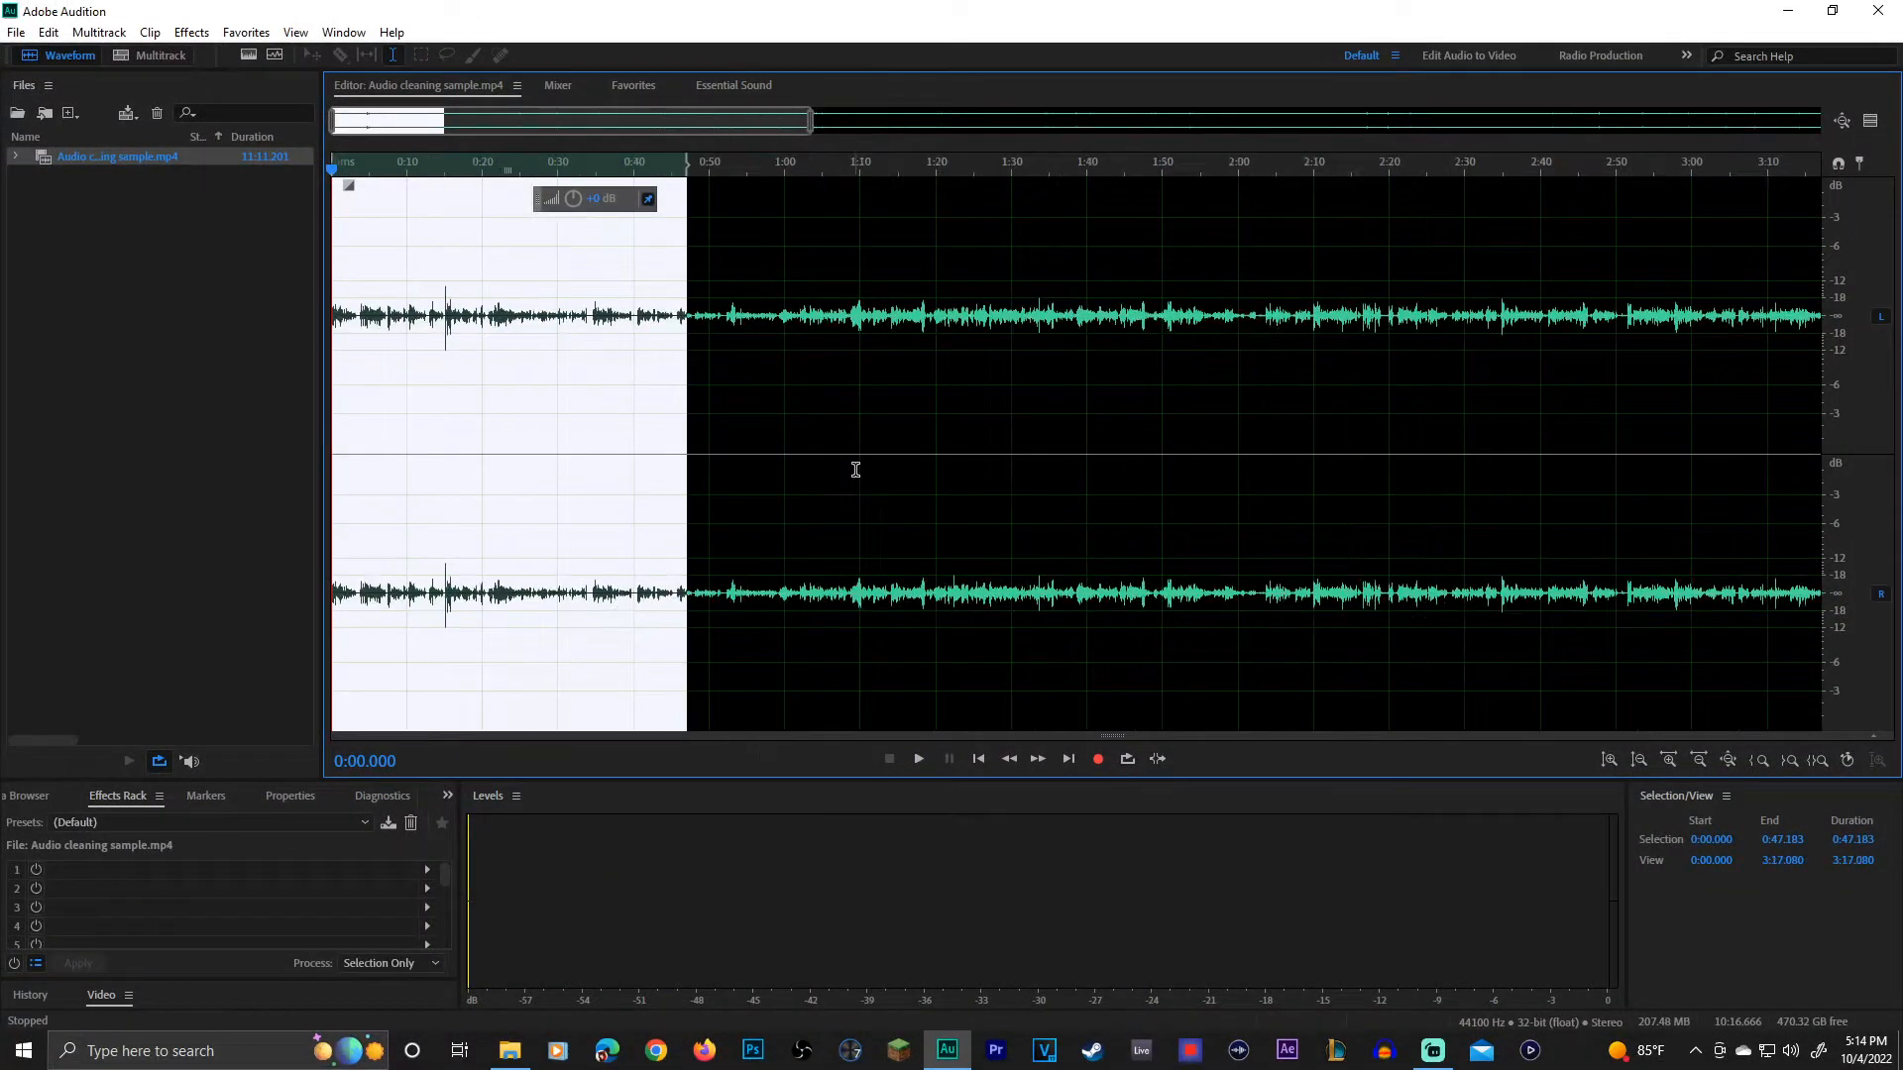
{"action": "scroll", "coordinate": [856, 470], "scroll_direction": "down", "scroll_amount": 3}
{"action": "scroll", "coordinate": [493, 403], "scroll_direction": "up", "scroll_amount": 5}
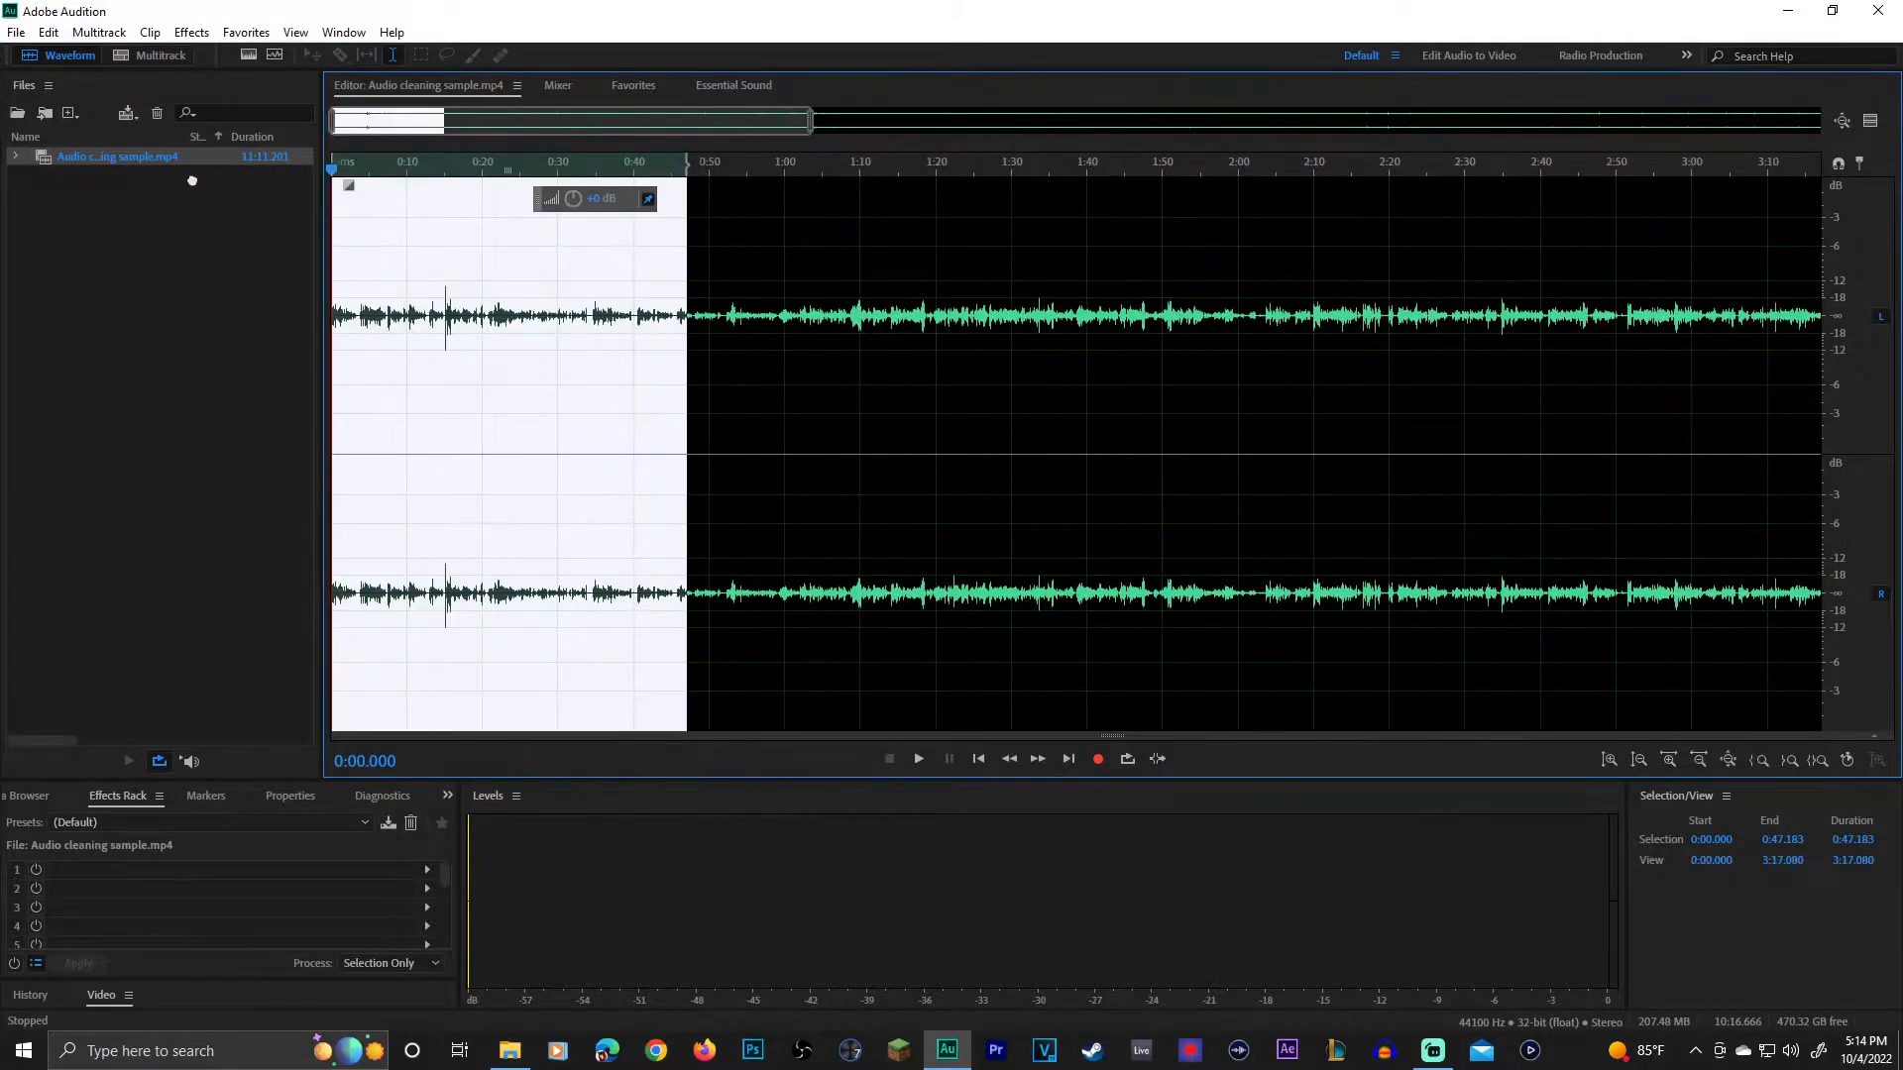
{"action": "left_click_drag", "start_coordinate": [426, 120], "coordinate": [260, 141]}
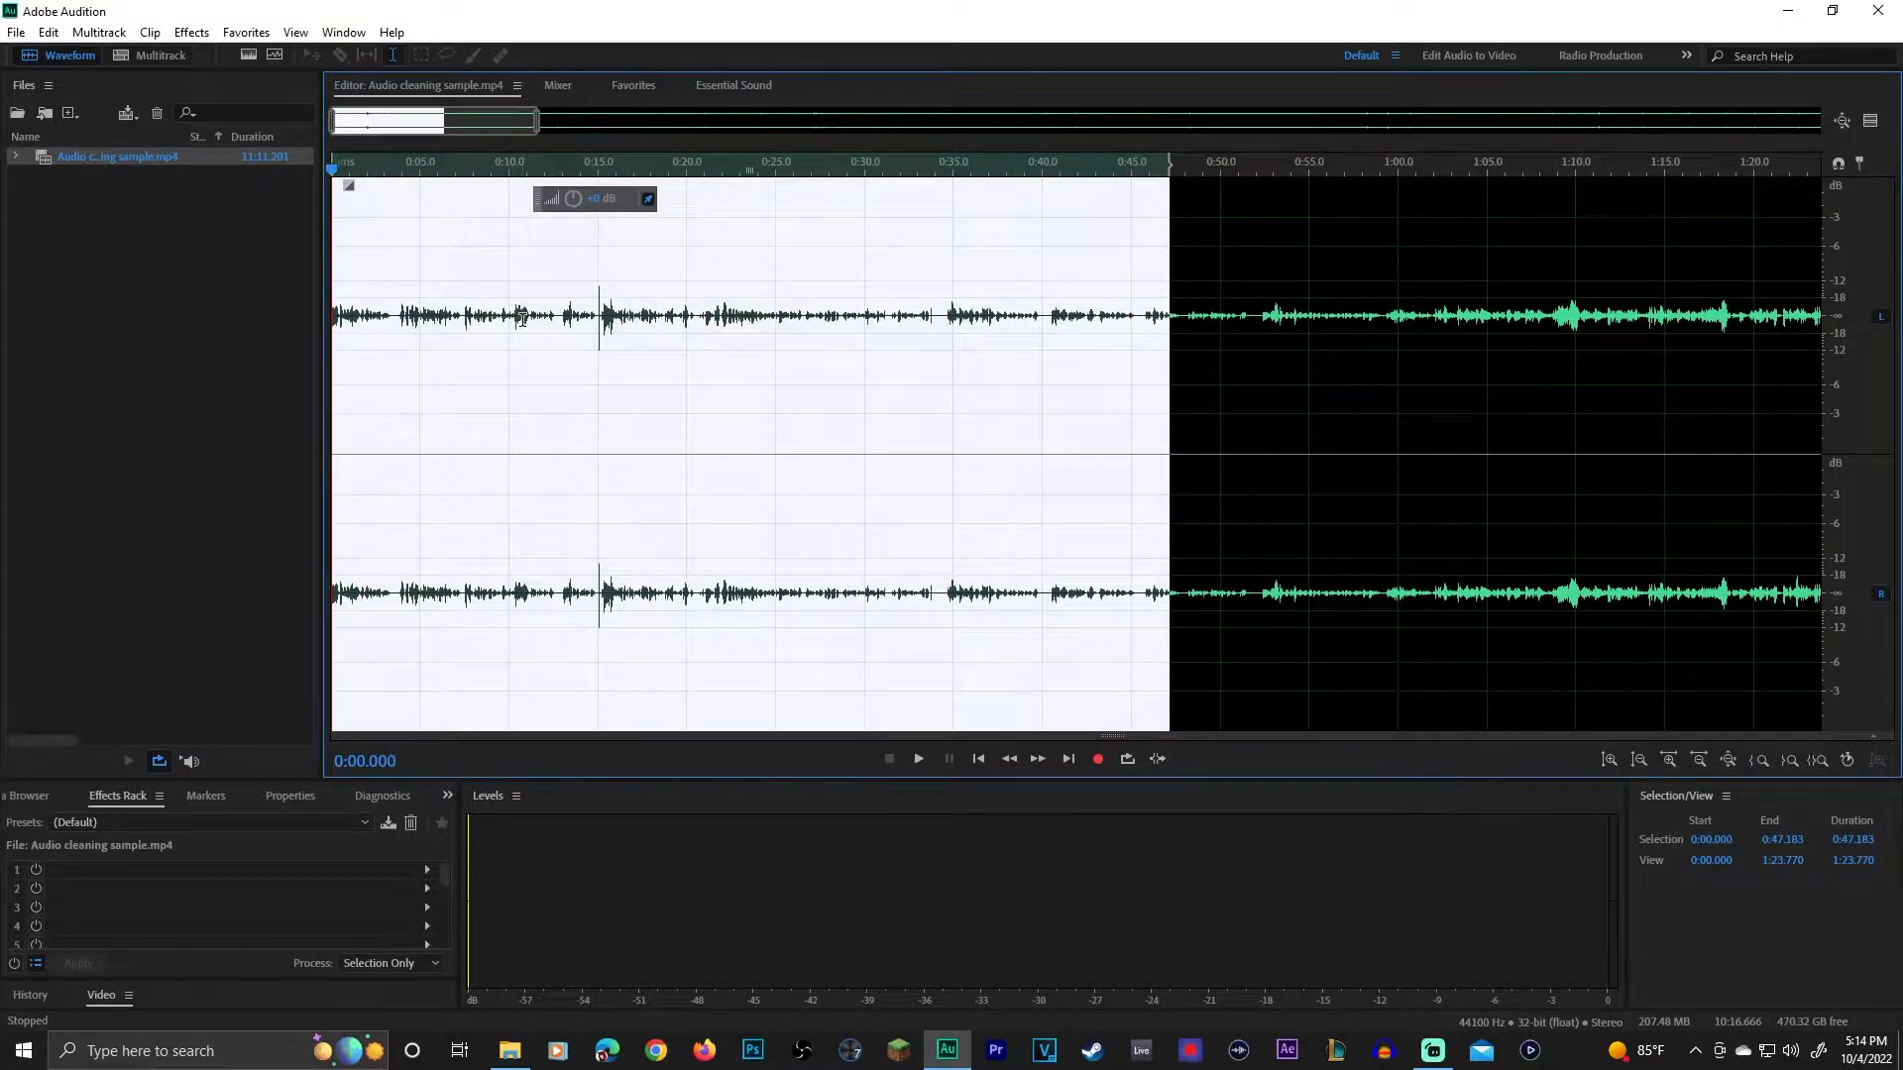
{"action": "key", "text": "space"}
{"action": "key", "text": "space"}
{"action": "left_click", "coordinate": [192, 33]}
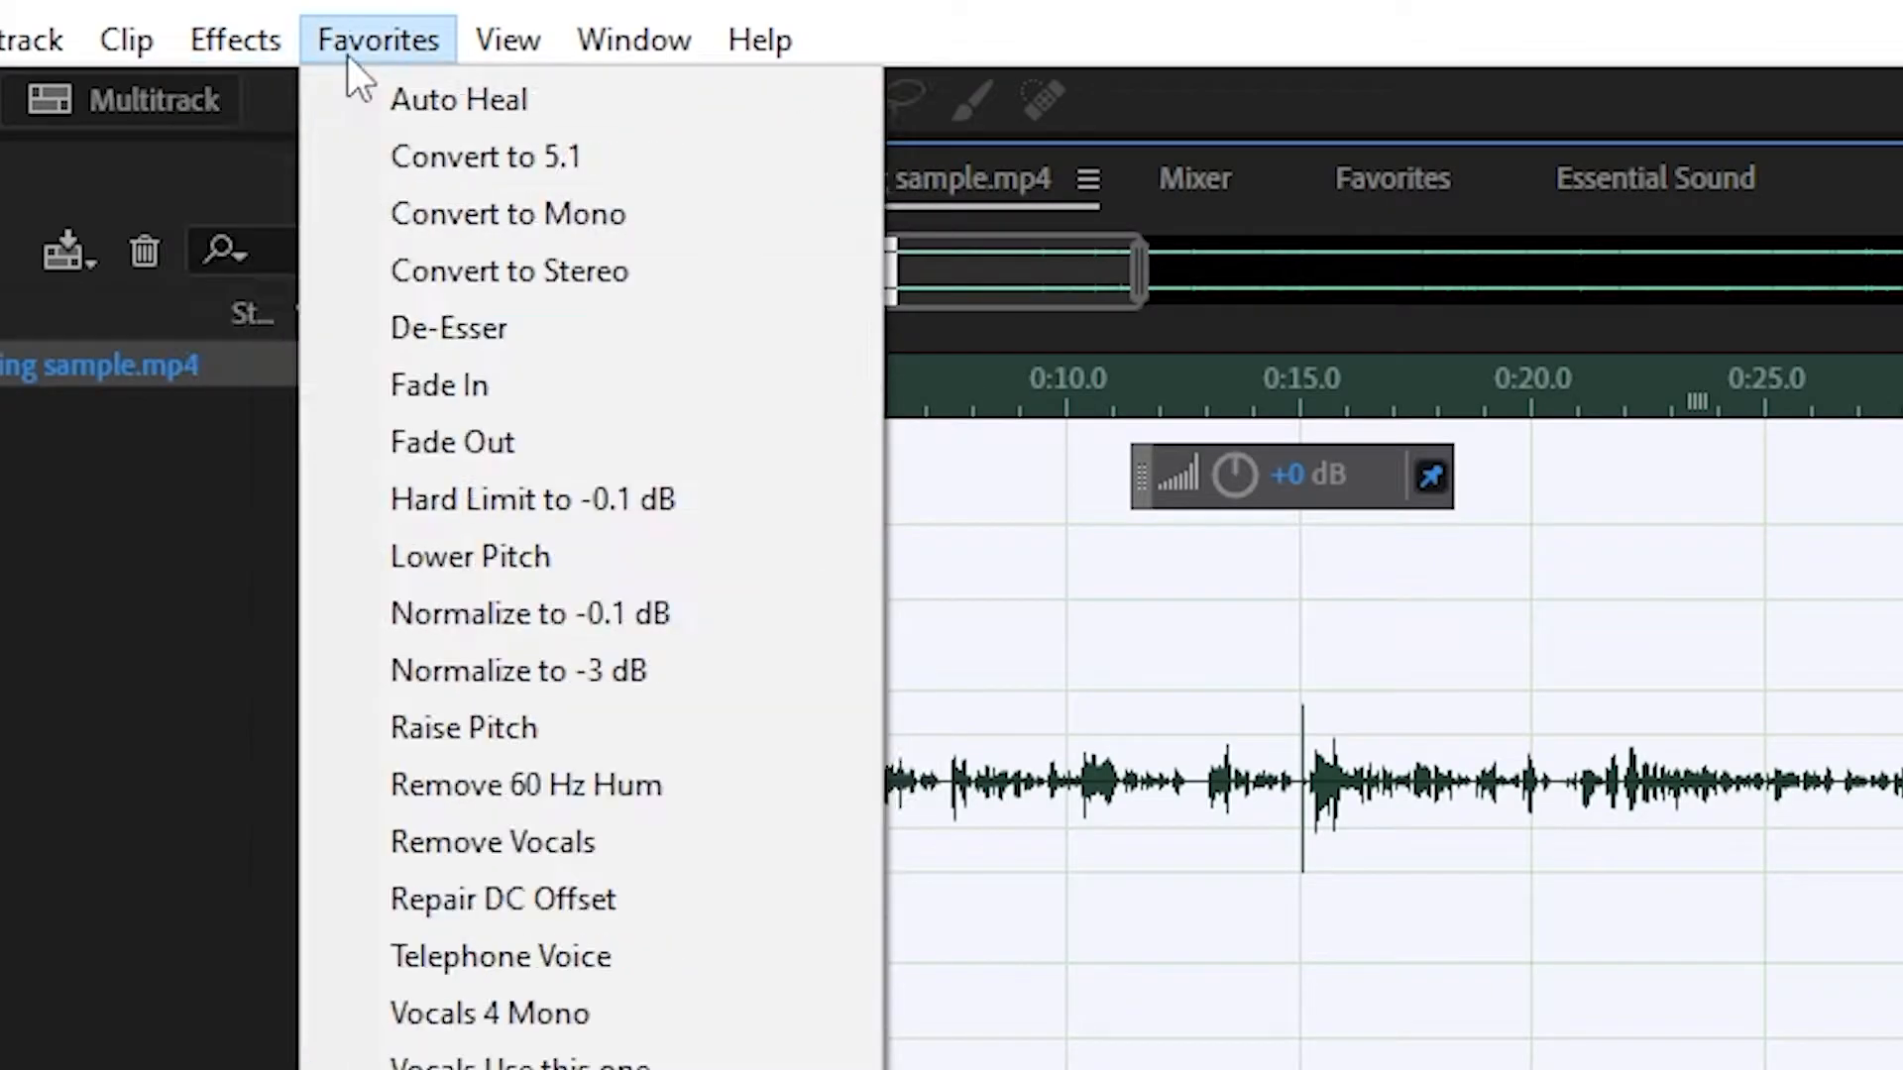
{"action": "mouse_move", "coordinate": [377, 60]}
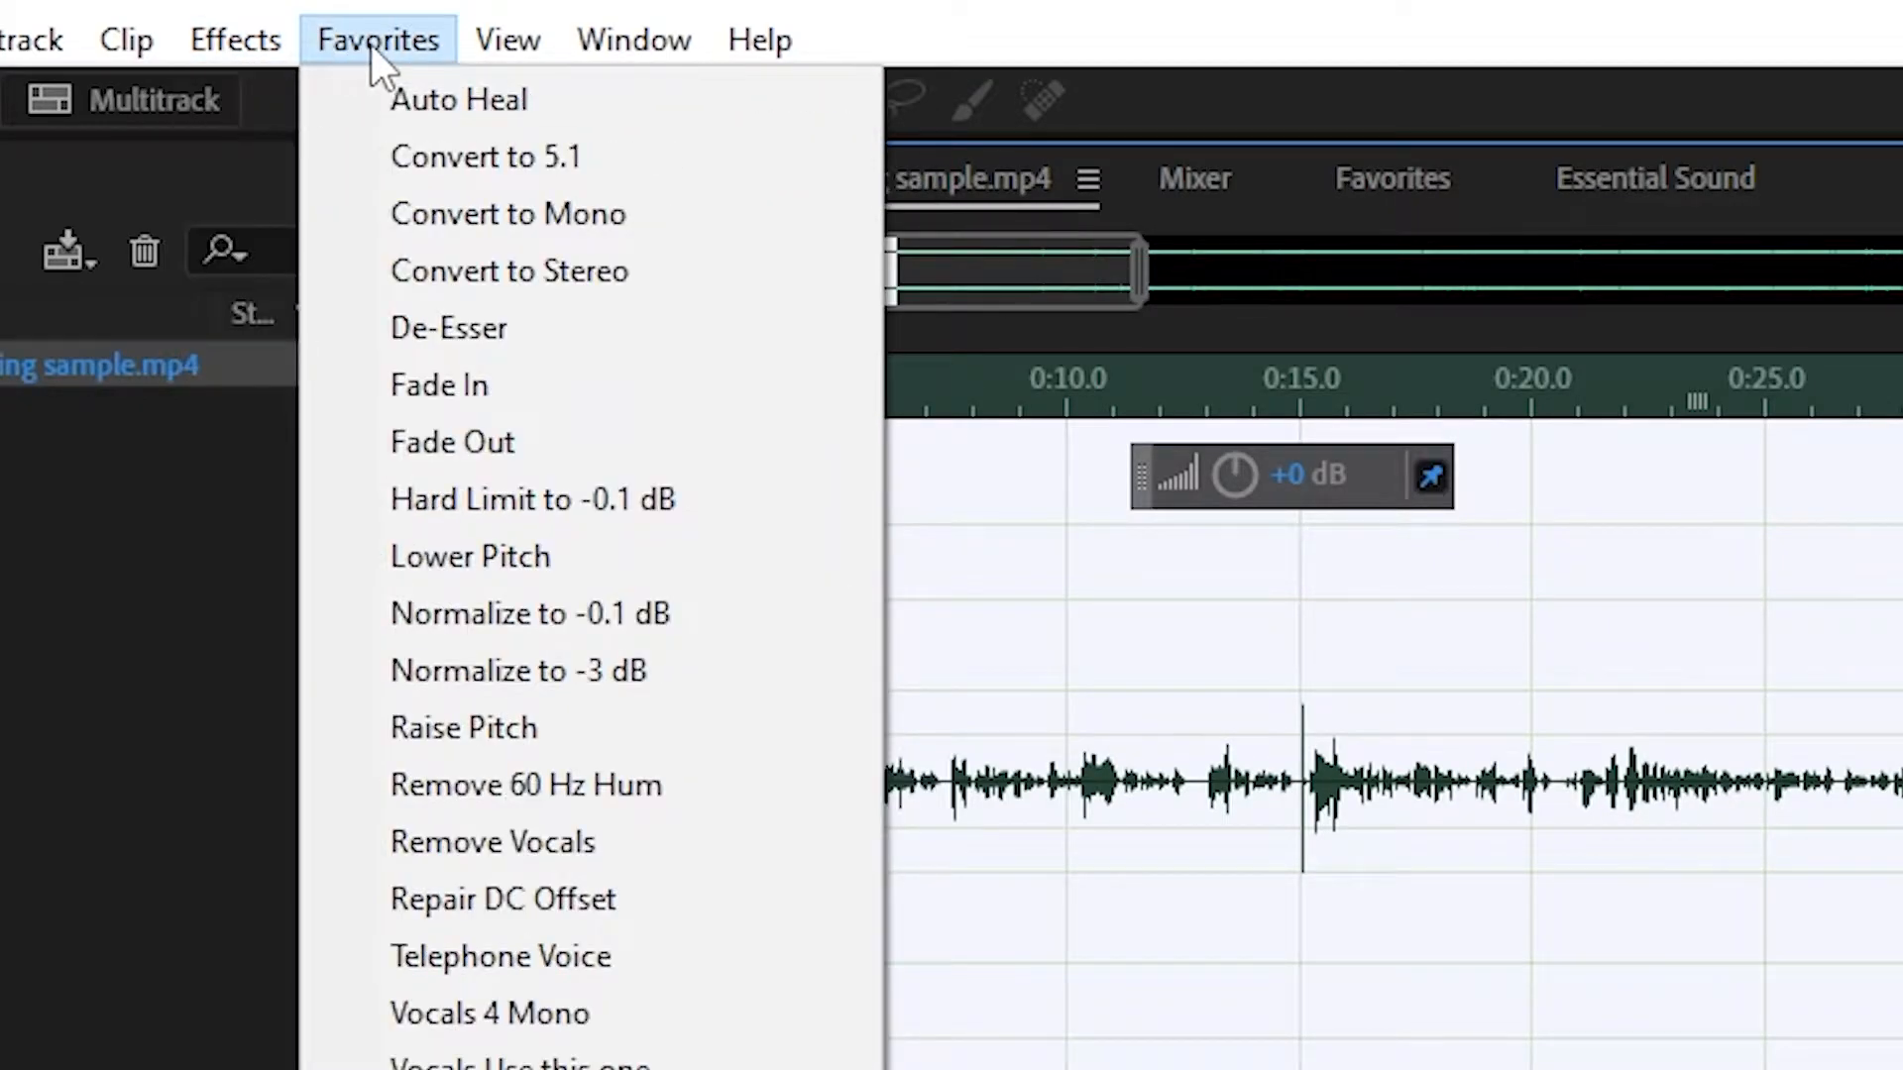
{"action": "left_click", "coordinate": [541, 635]}
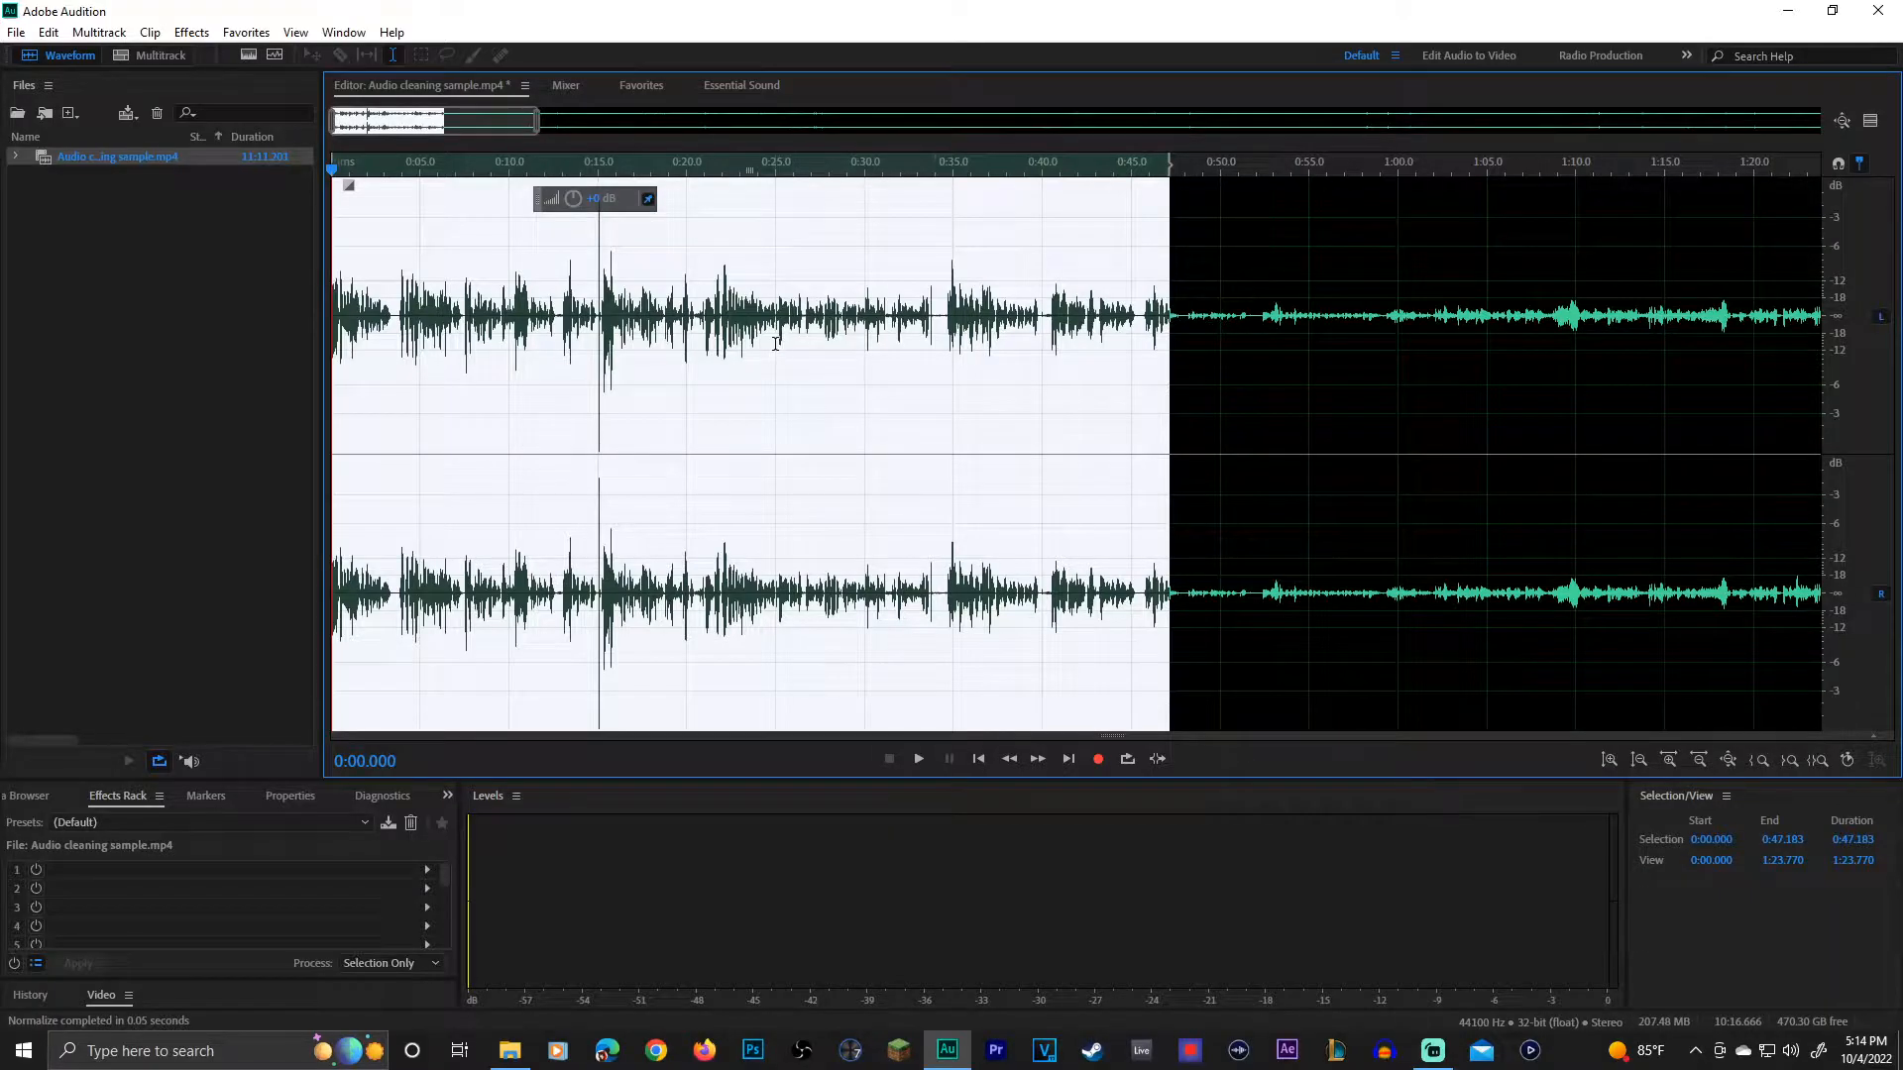
Step: Play the normalized audio from the start, and audition the tall spike from about 0:14.9
{"action": "key", "text": "ctrl+a"}
{"action": "key", "text": "space"}
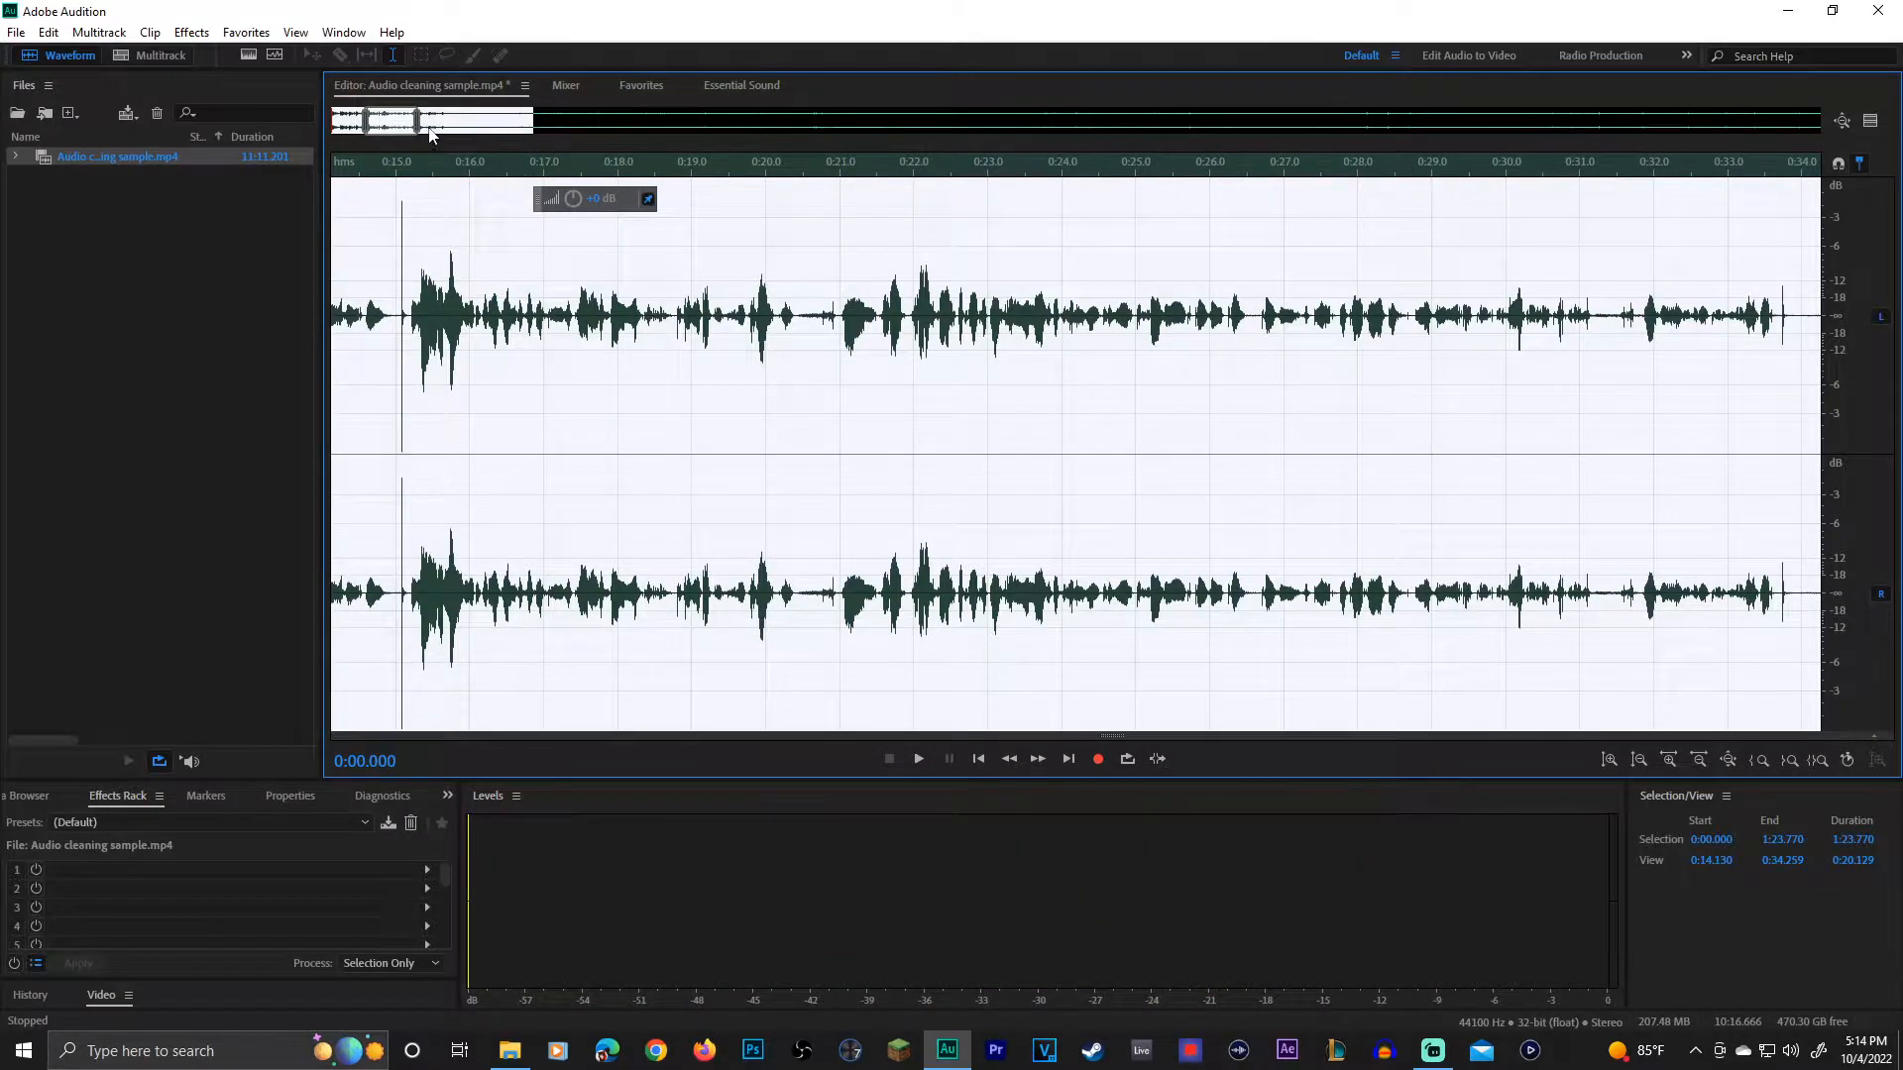
{"action": "left_click_drag", "start_coordinate": [400, 123], "coordinate": [390, 123]}
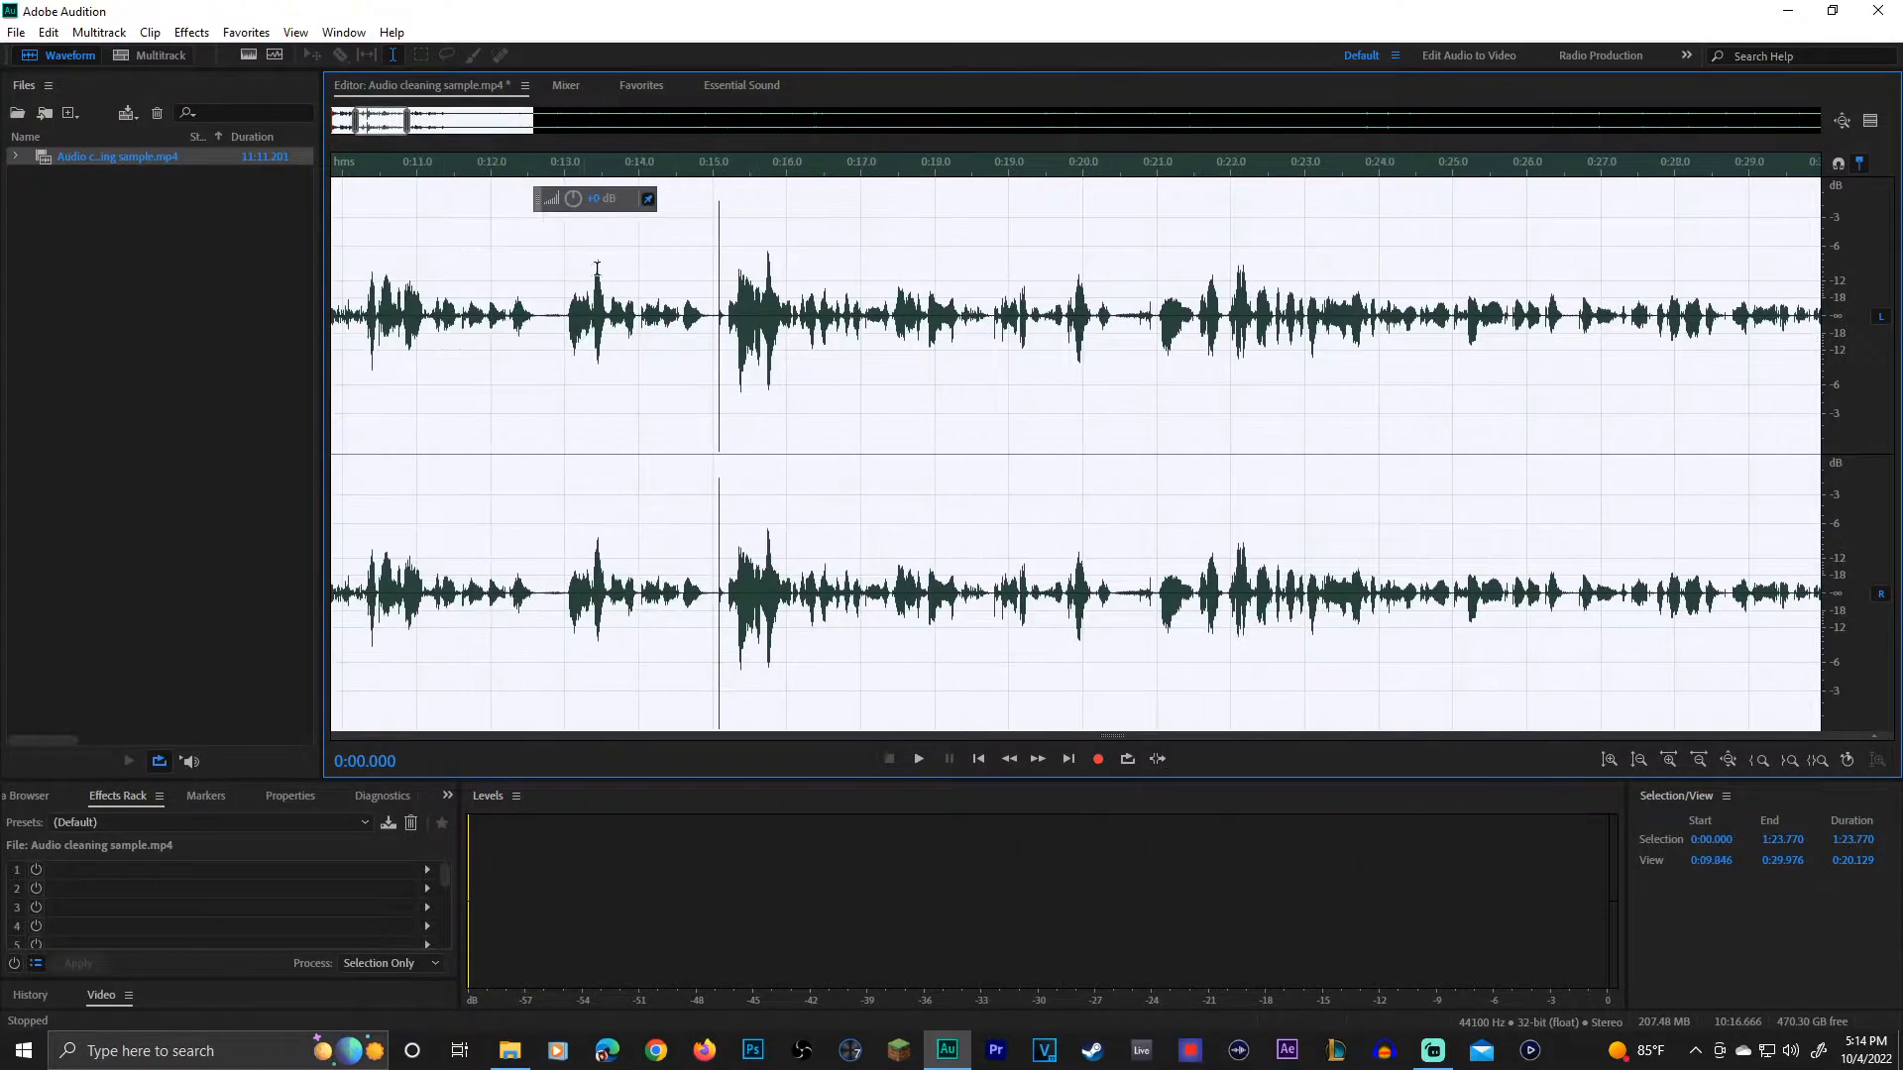
{"action": "left_click", "coordinate": [636, 291]}
{"action": "left_click", "coordinate": [710, 321]}
{"action": "key", "text": "space"}
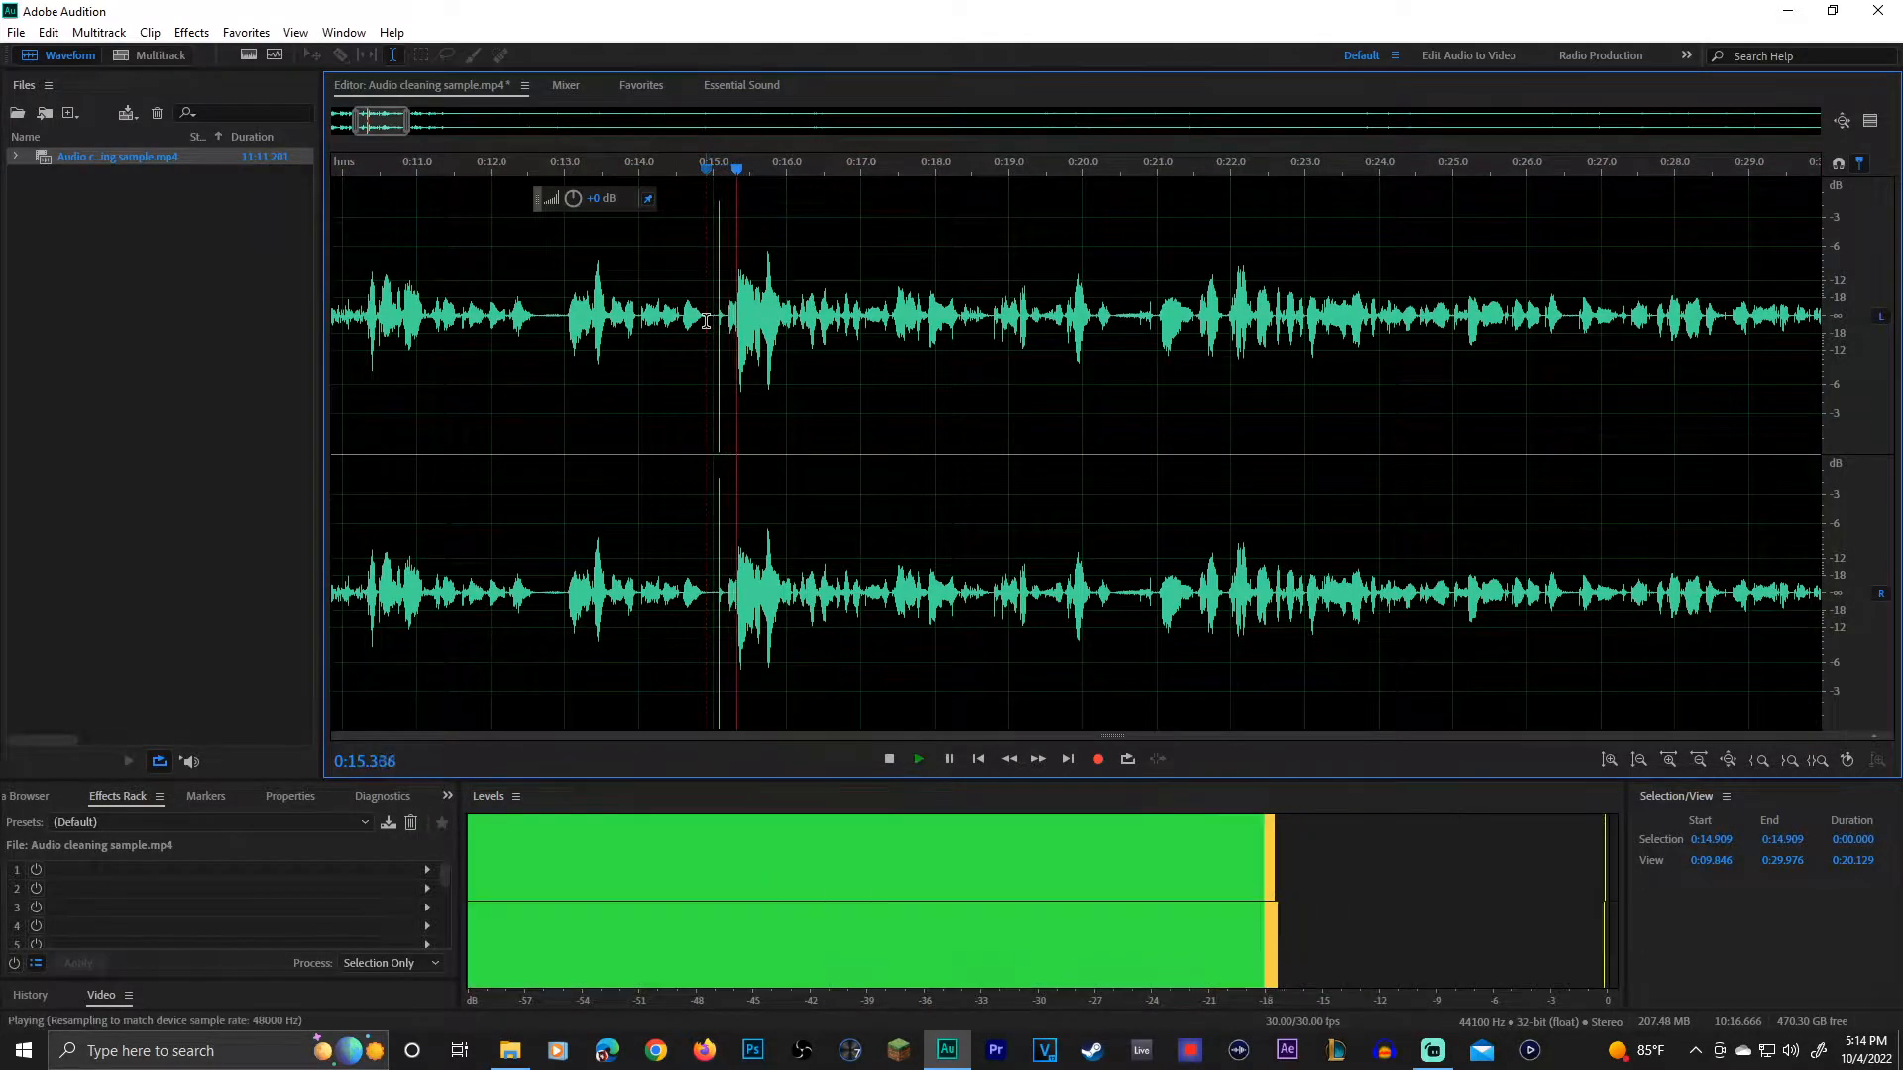
Step: Delete the short stretch around 0:15.1 that contains the sharp click before the speech resumes
{"action": "scroll", "coordinate": [10, 370], "scroll_direction": "up", "scroll_amount": 5}
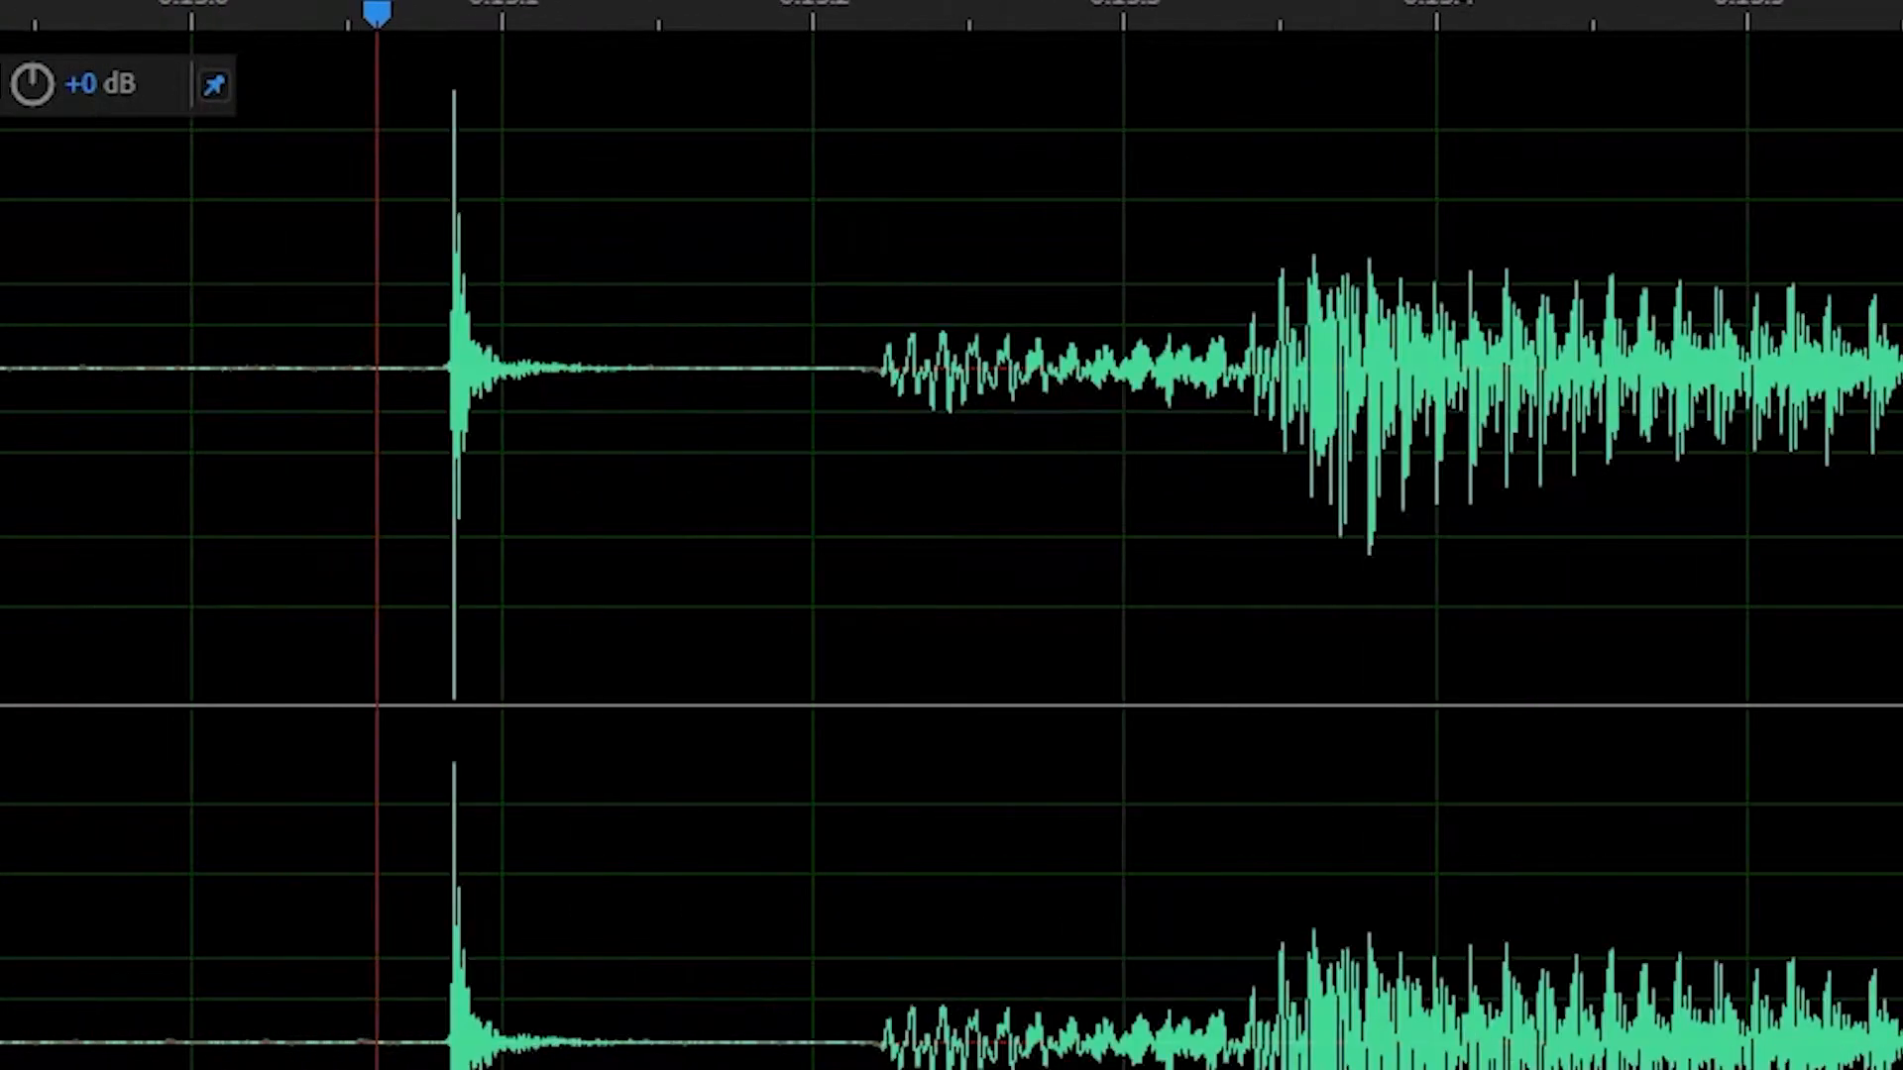
{"action": "left_click_drag", "start_coordinate": [186, 370], "coordinate": [1, 380]}
{"action": "left_click", "coordinate": [271, 395]}
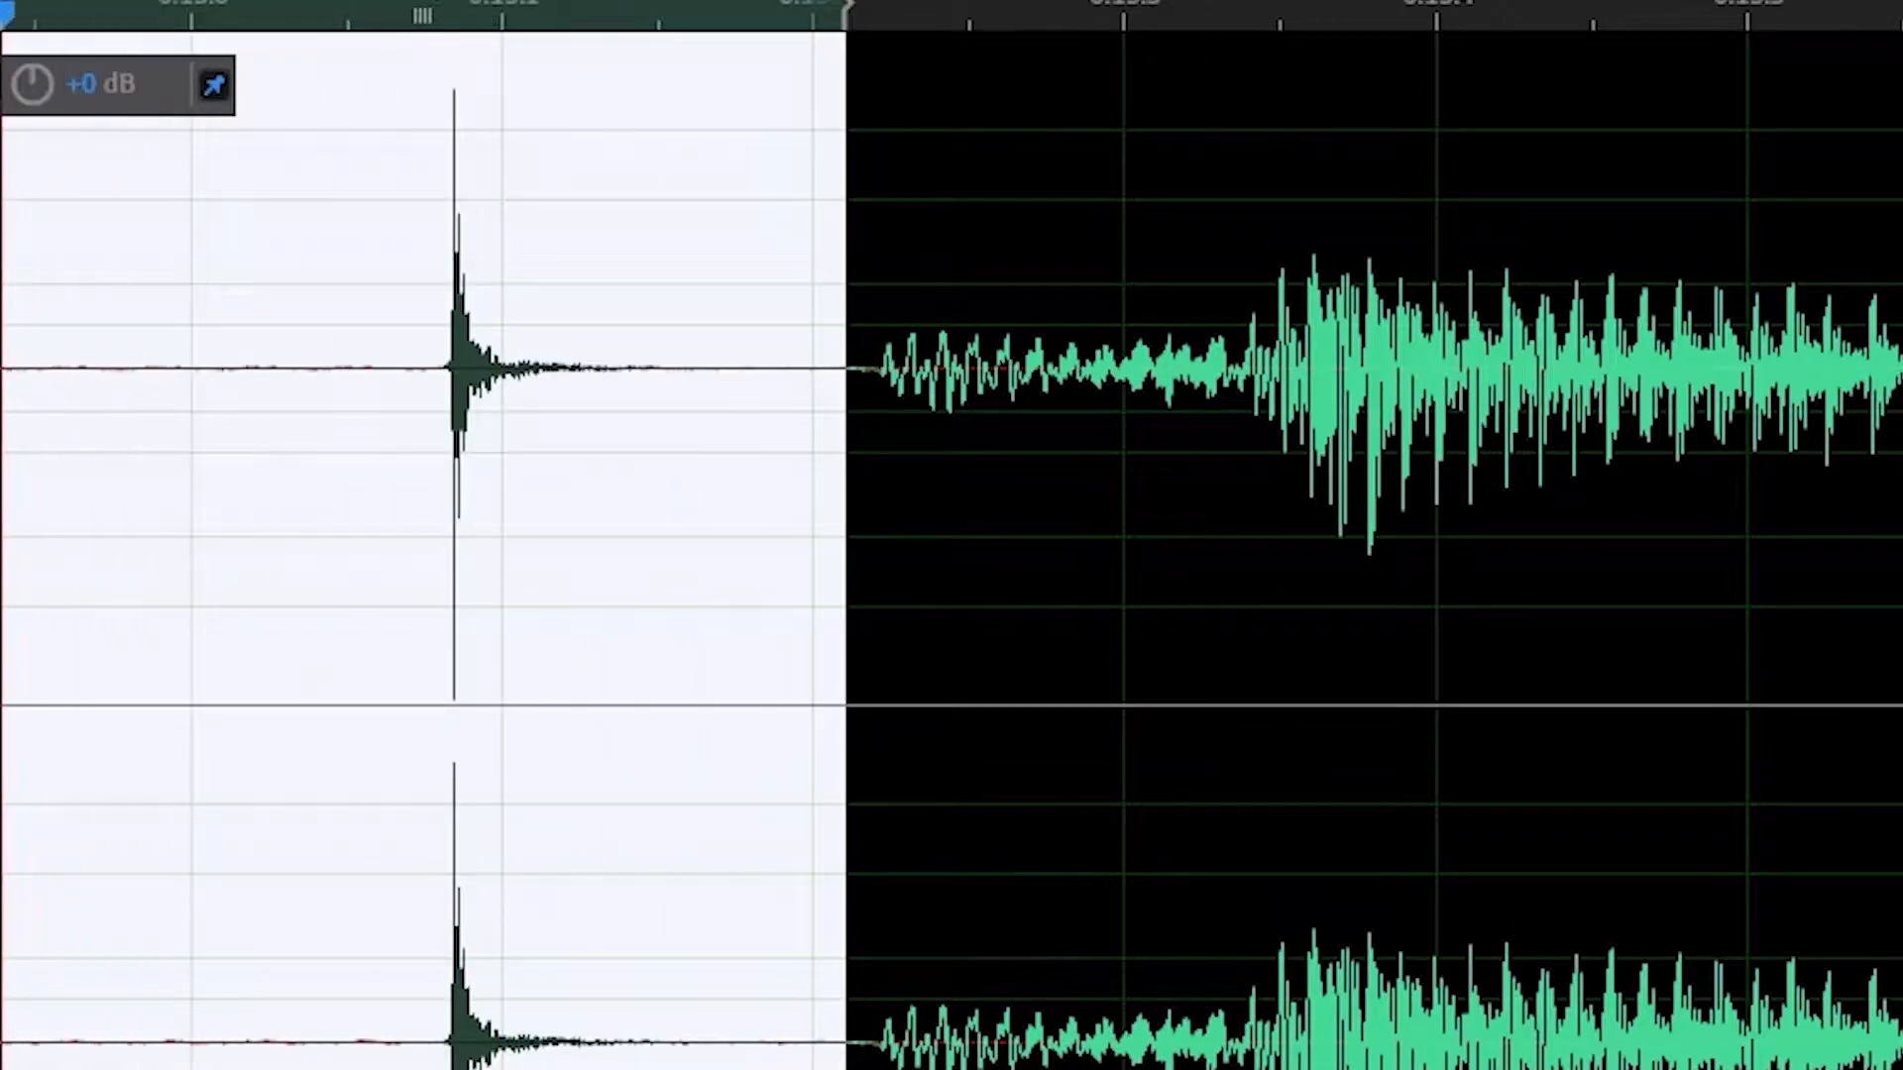
{"action": "left_click", "coordinate": [1, 382]}
{"action": "left_click_drag", "start_coordinate": [862, 381], "coordinate": [243, 323]}
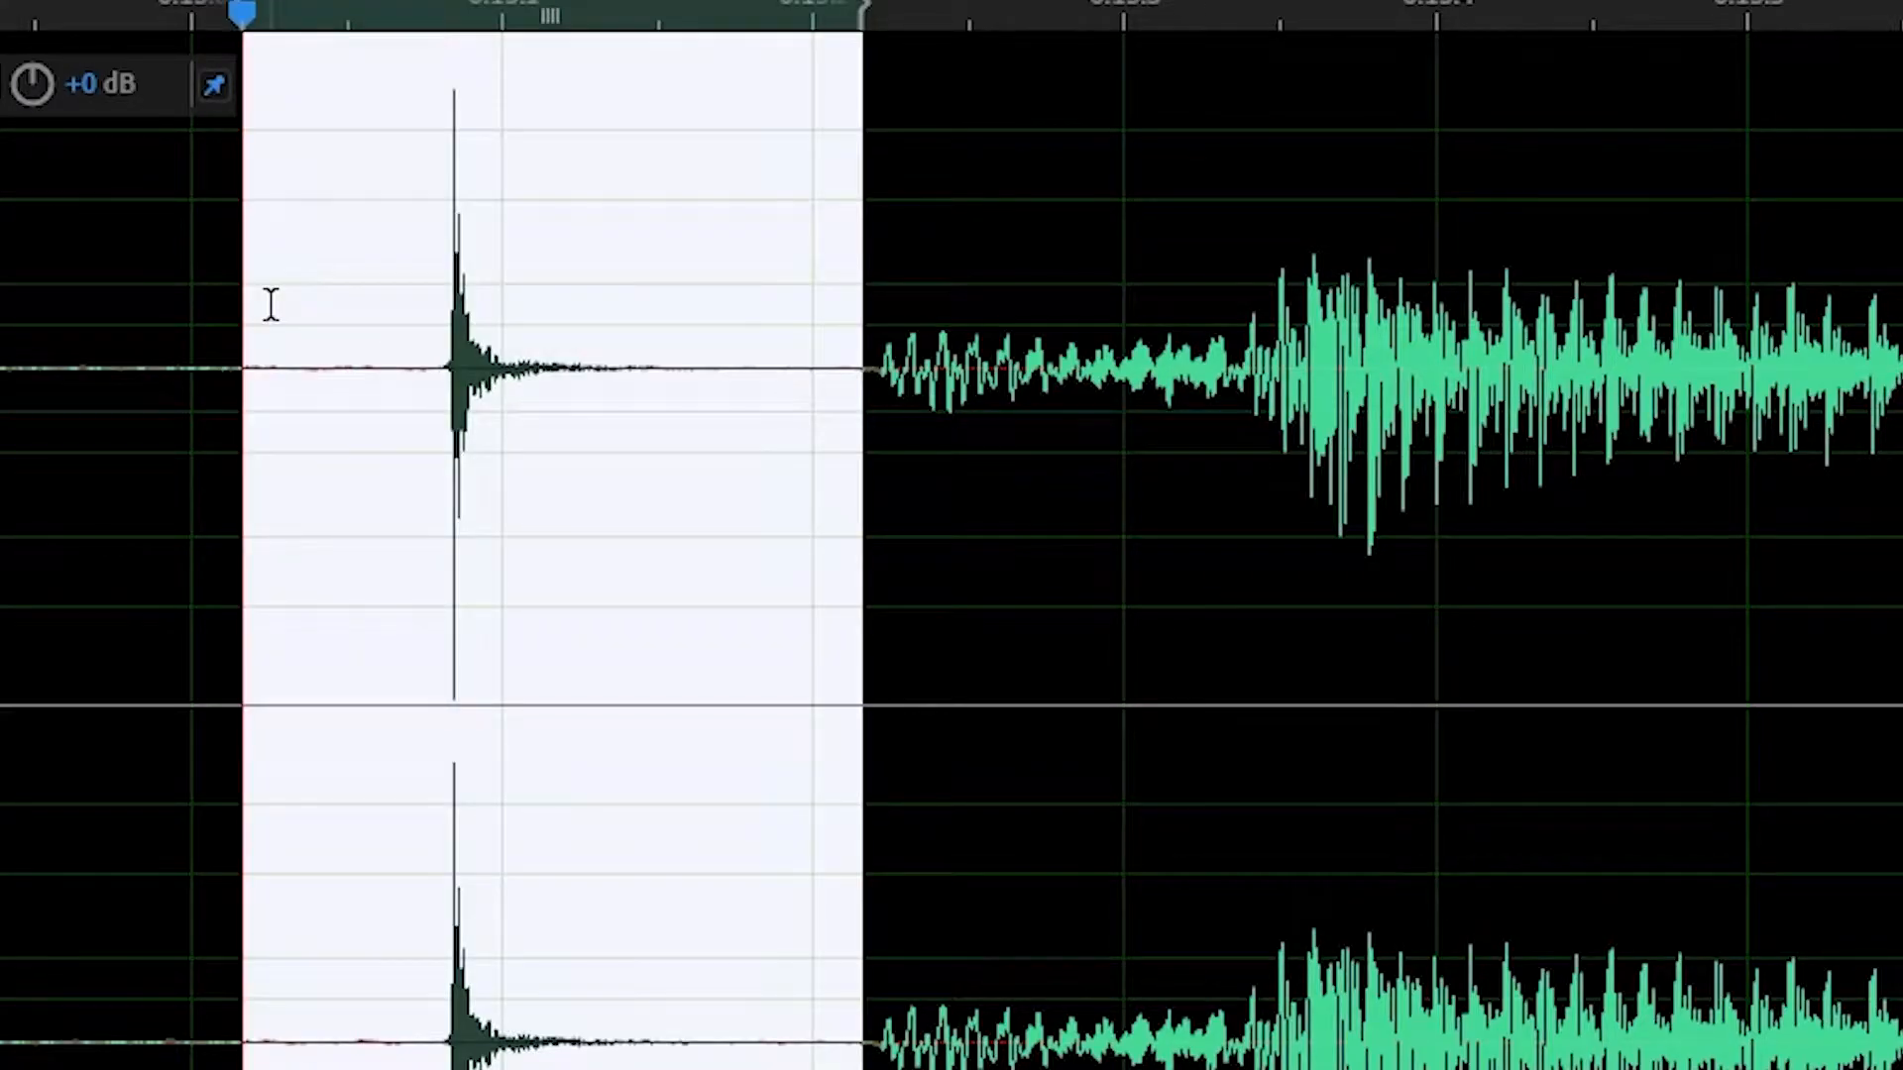
{"action": "key", "text": "Delete"}
Step: Normalize the opening section up to about 0:47 to -0.1 dB again and play it from the start
{"action": "left_click_drag", "start_coordinate": [600, 317], "coordinate": [173, 318]}
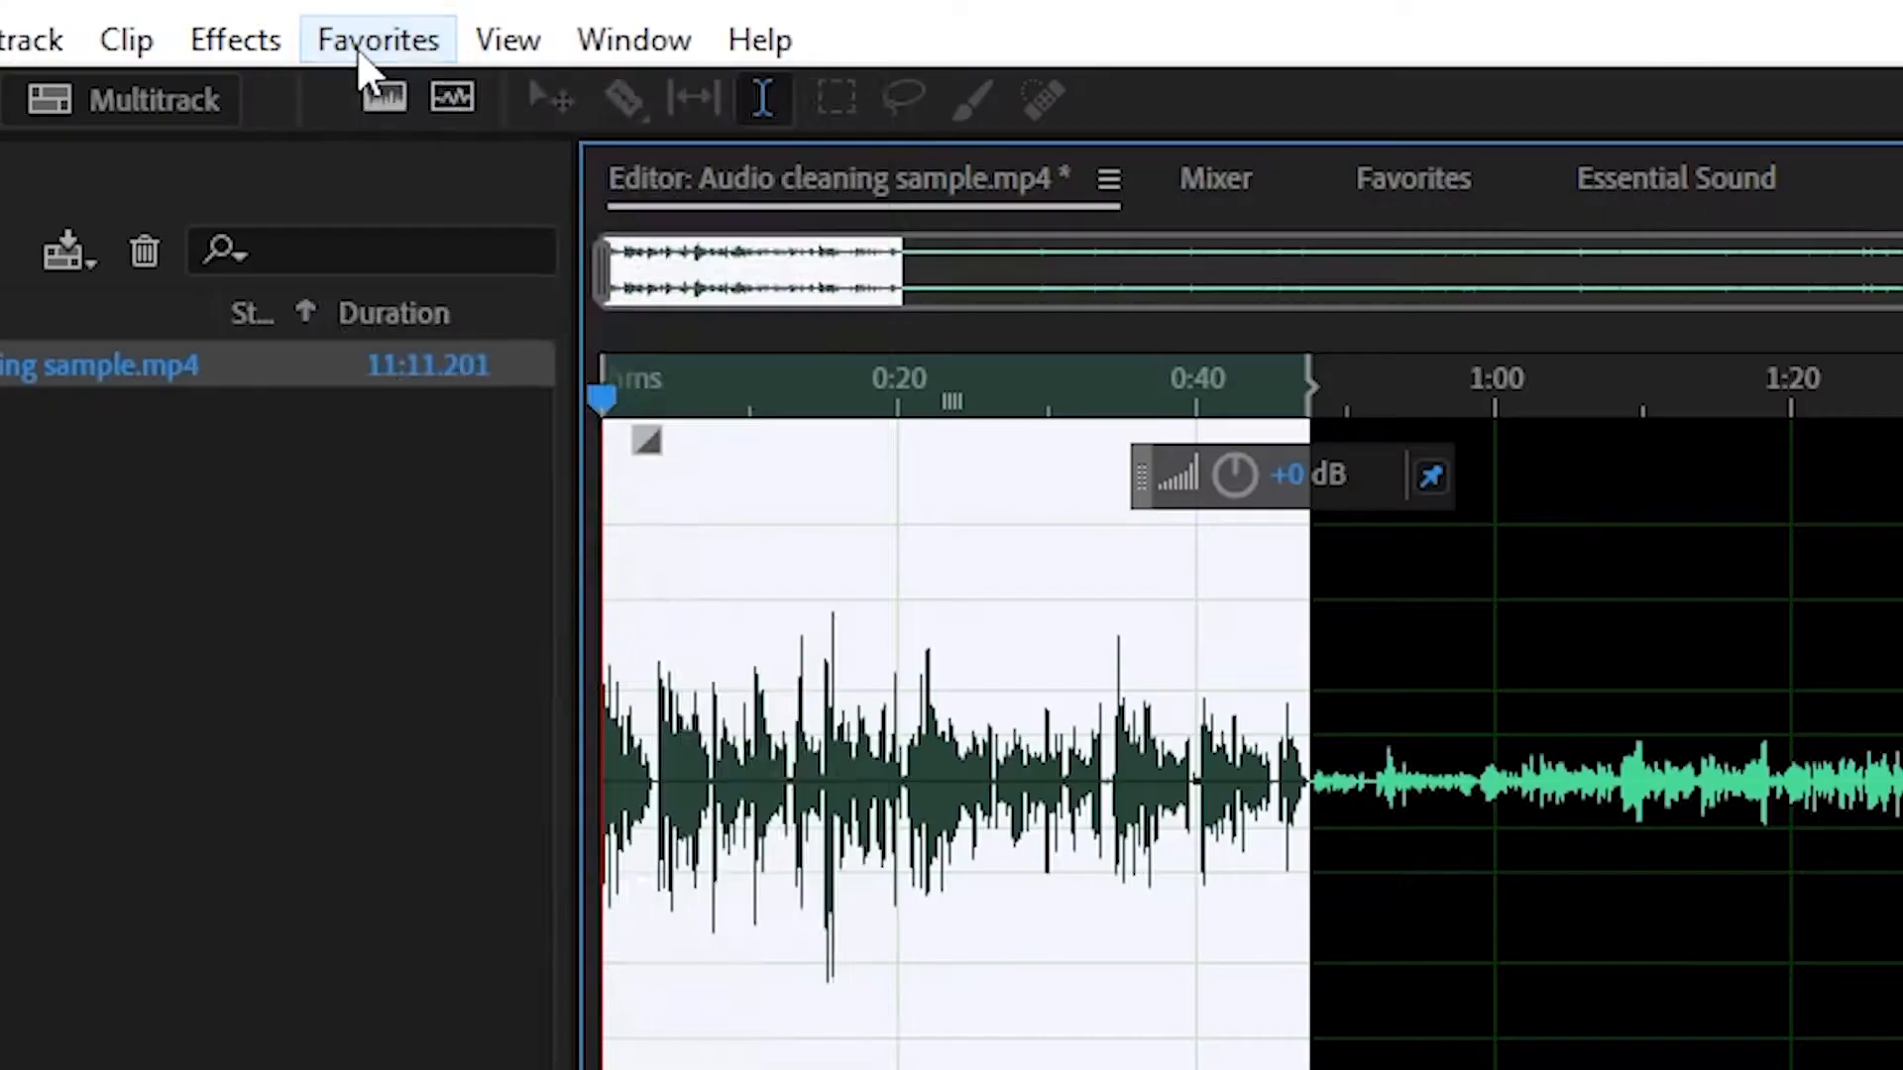
{"action": "left_click", "coordinate": [359, 40]}
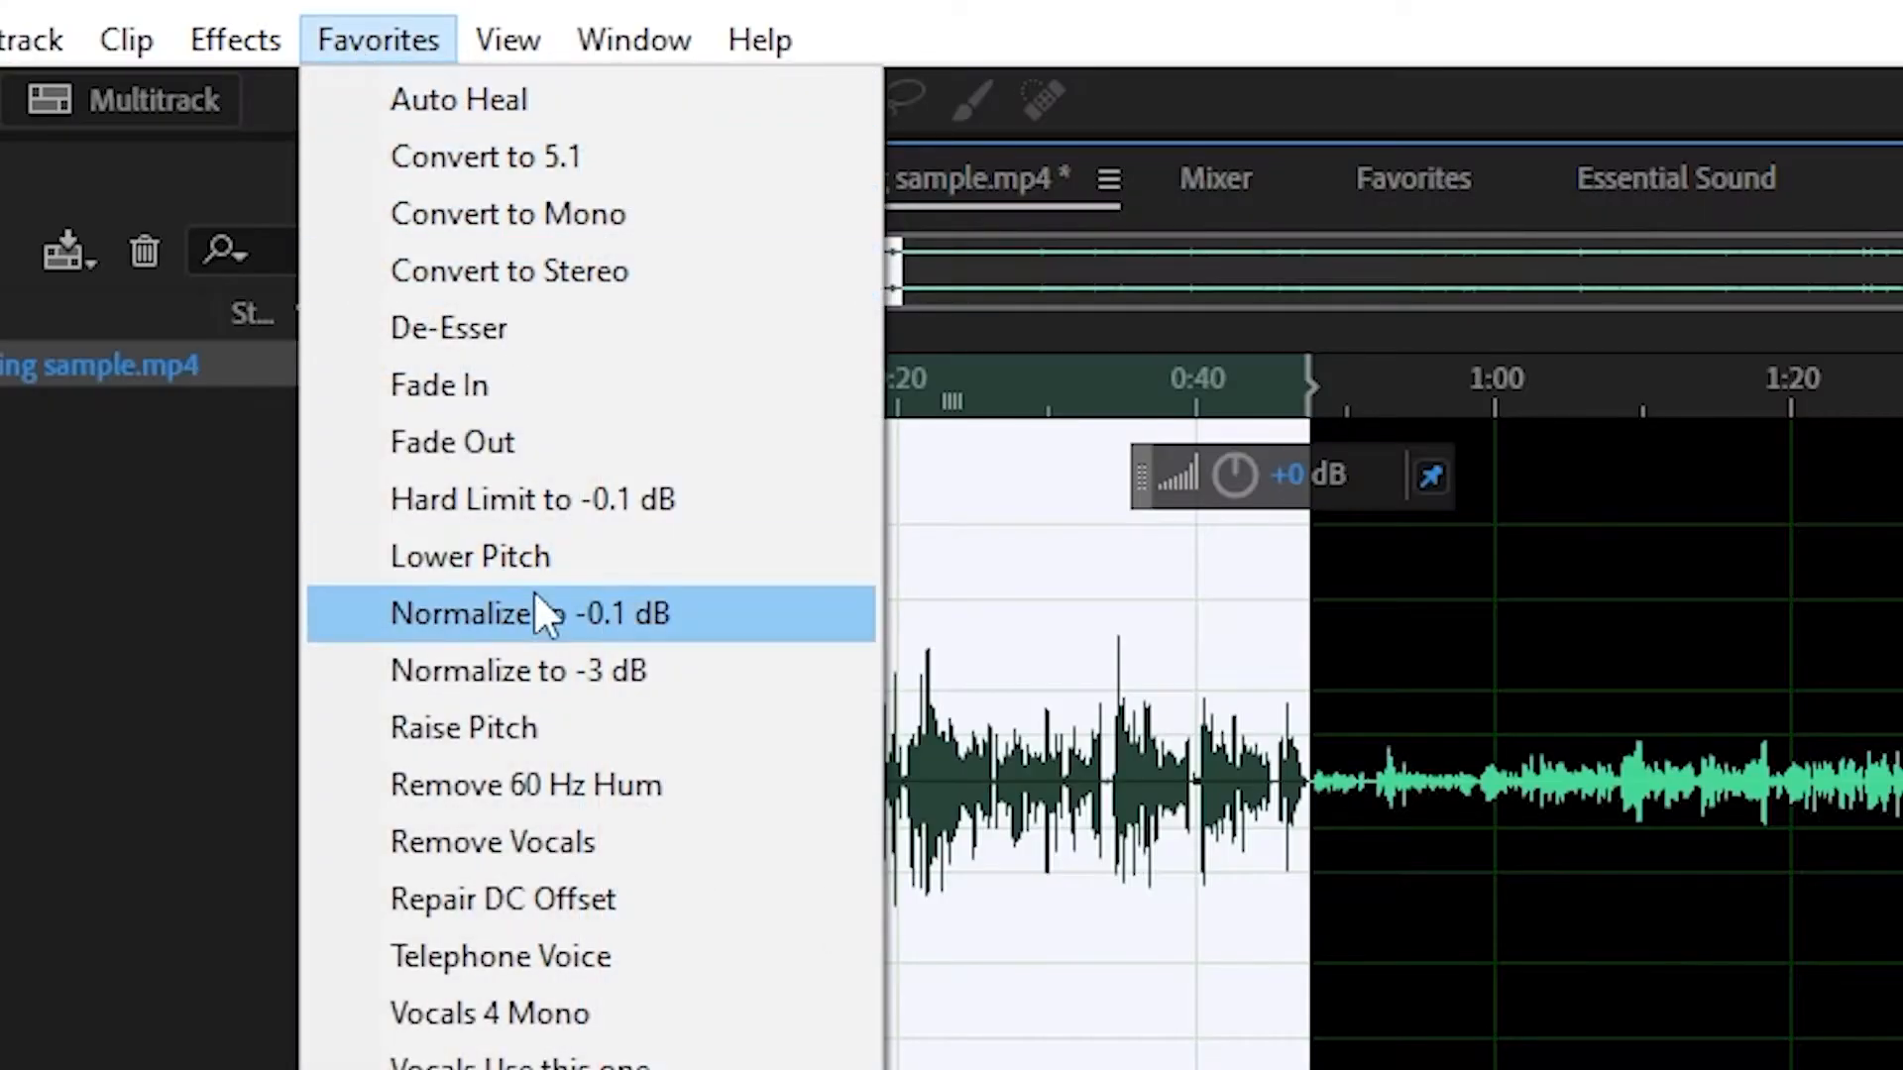
{"action": "left_click", "coordinate": [535, 606]}
{"action": "key", "text": "space"}
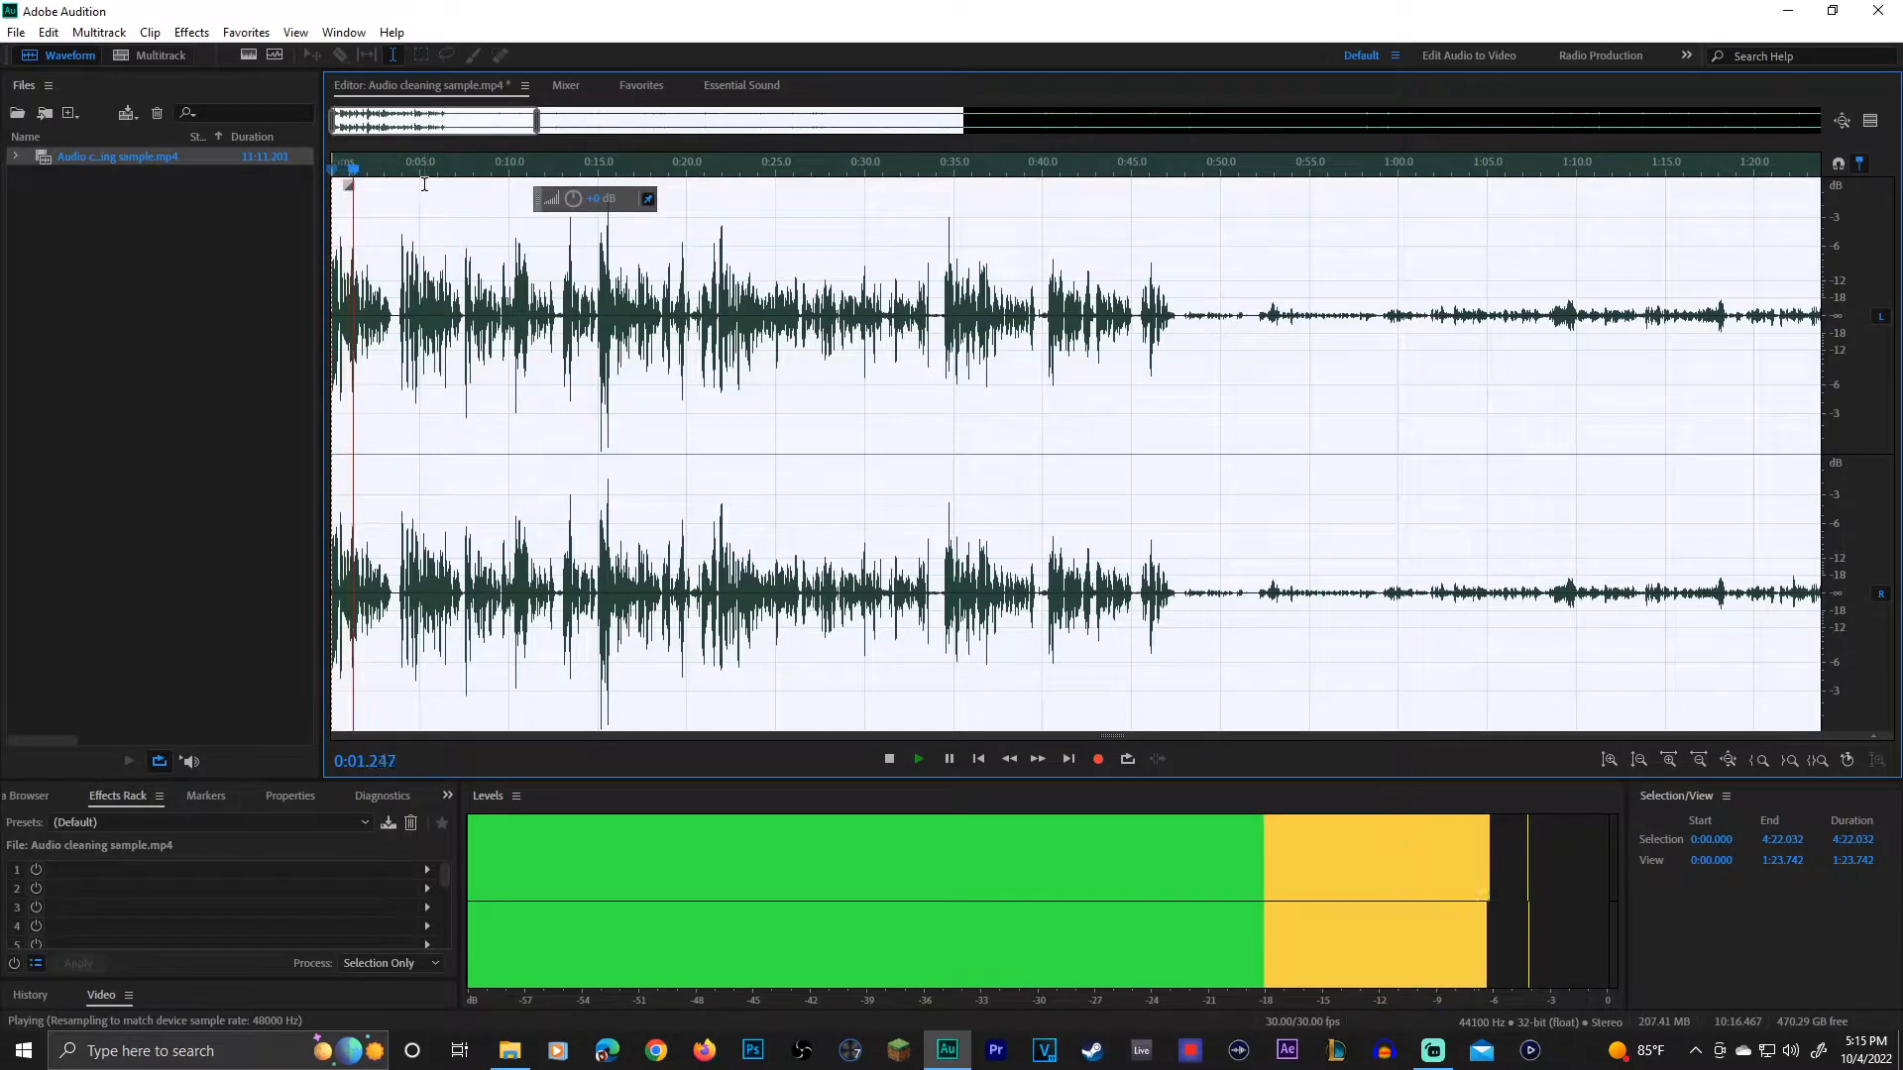
{"action": "key", "text": "space"}
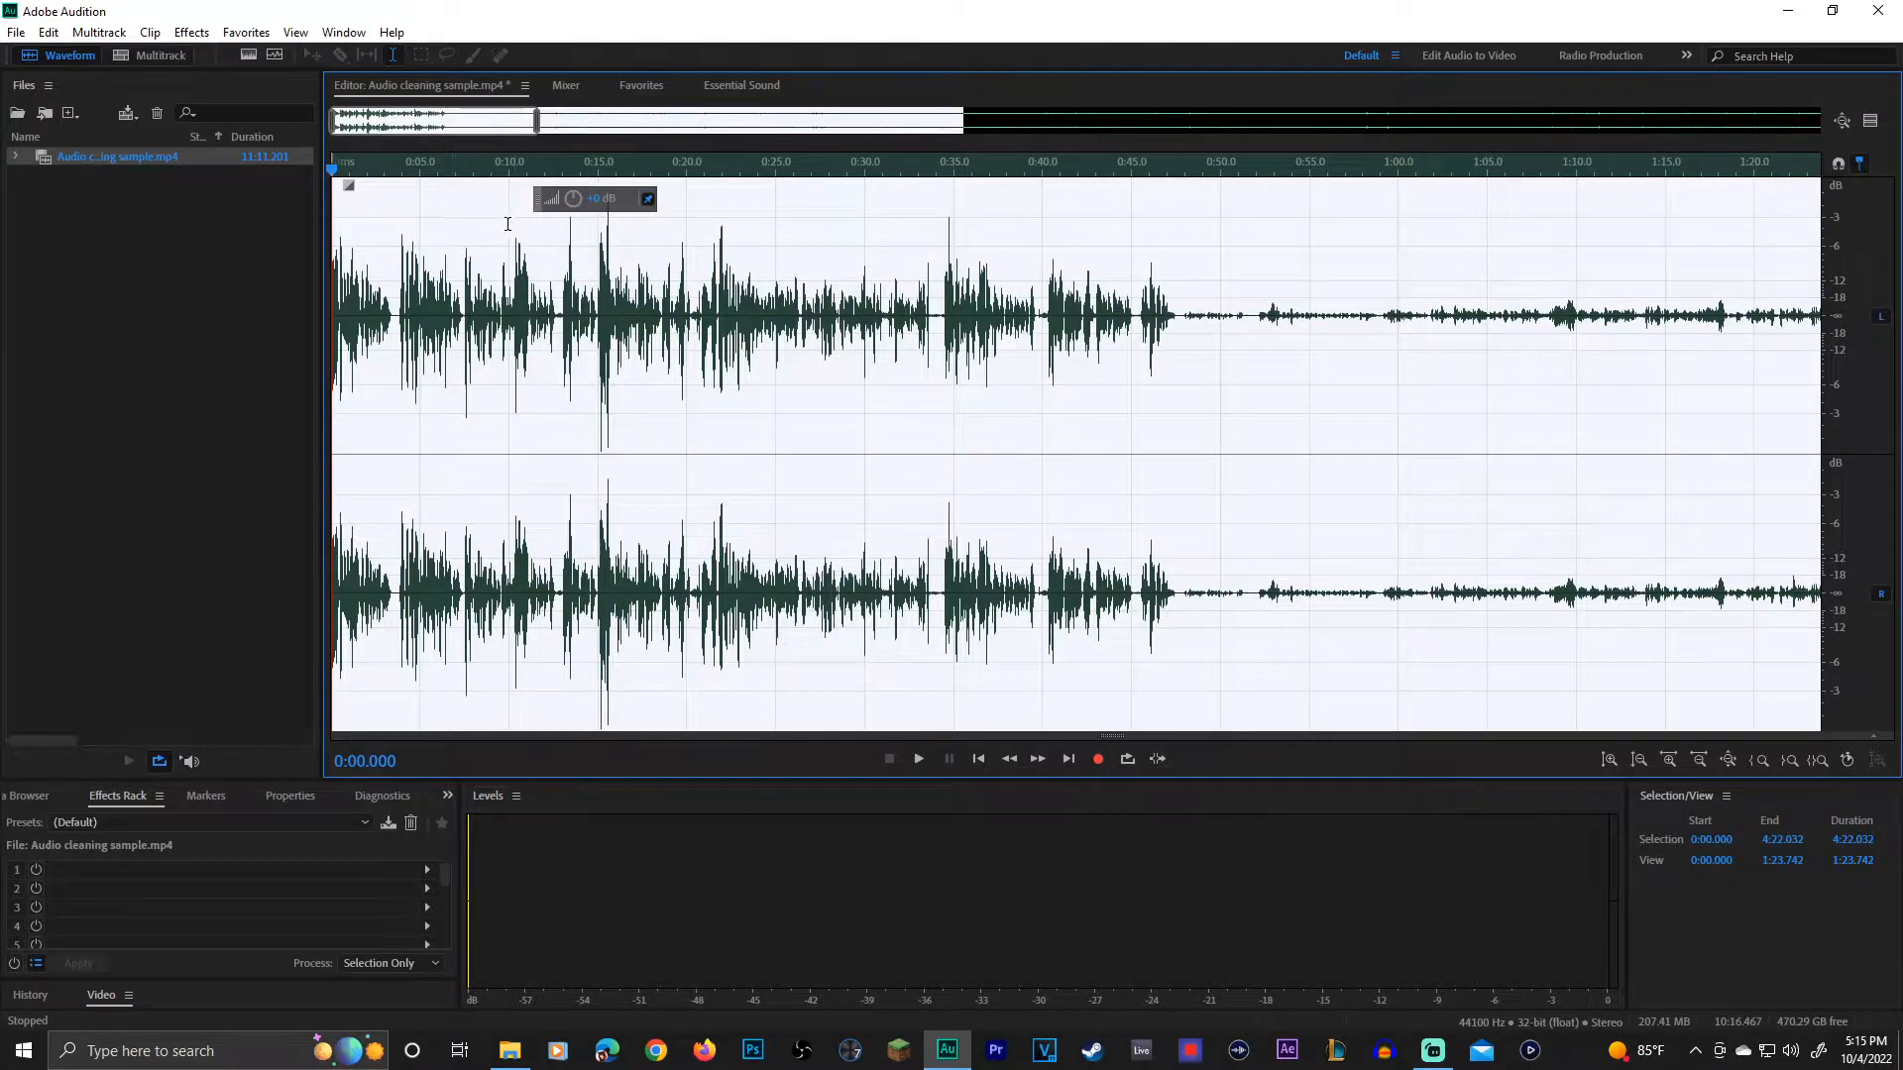
{"action": "left_click", "coordinate": [552, 317]}
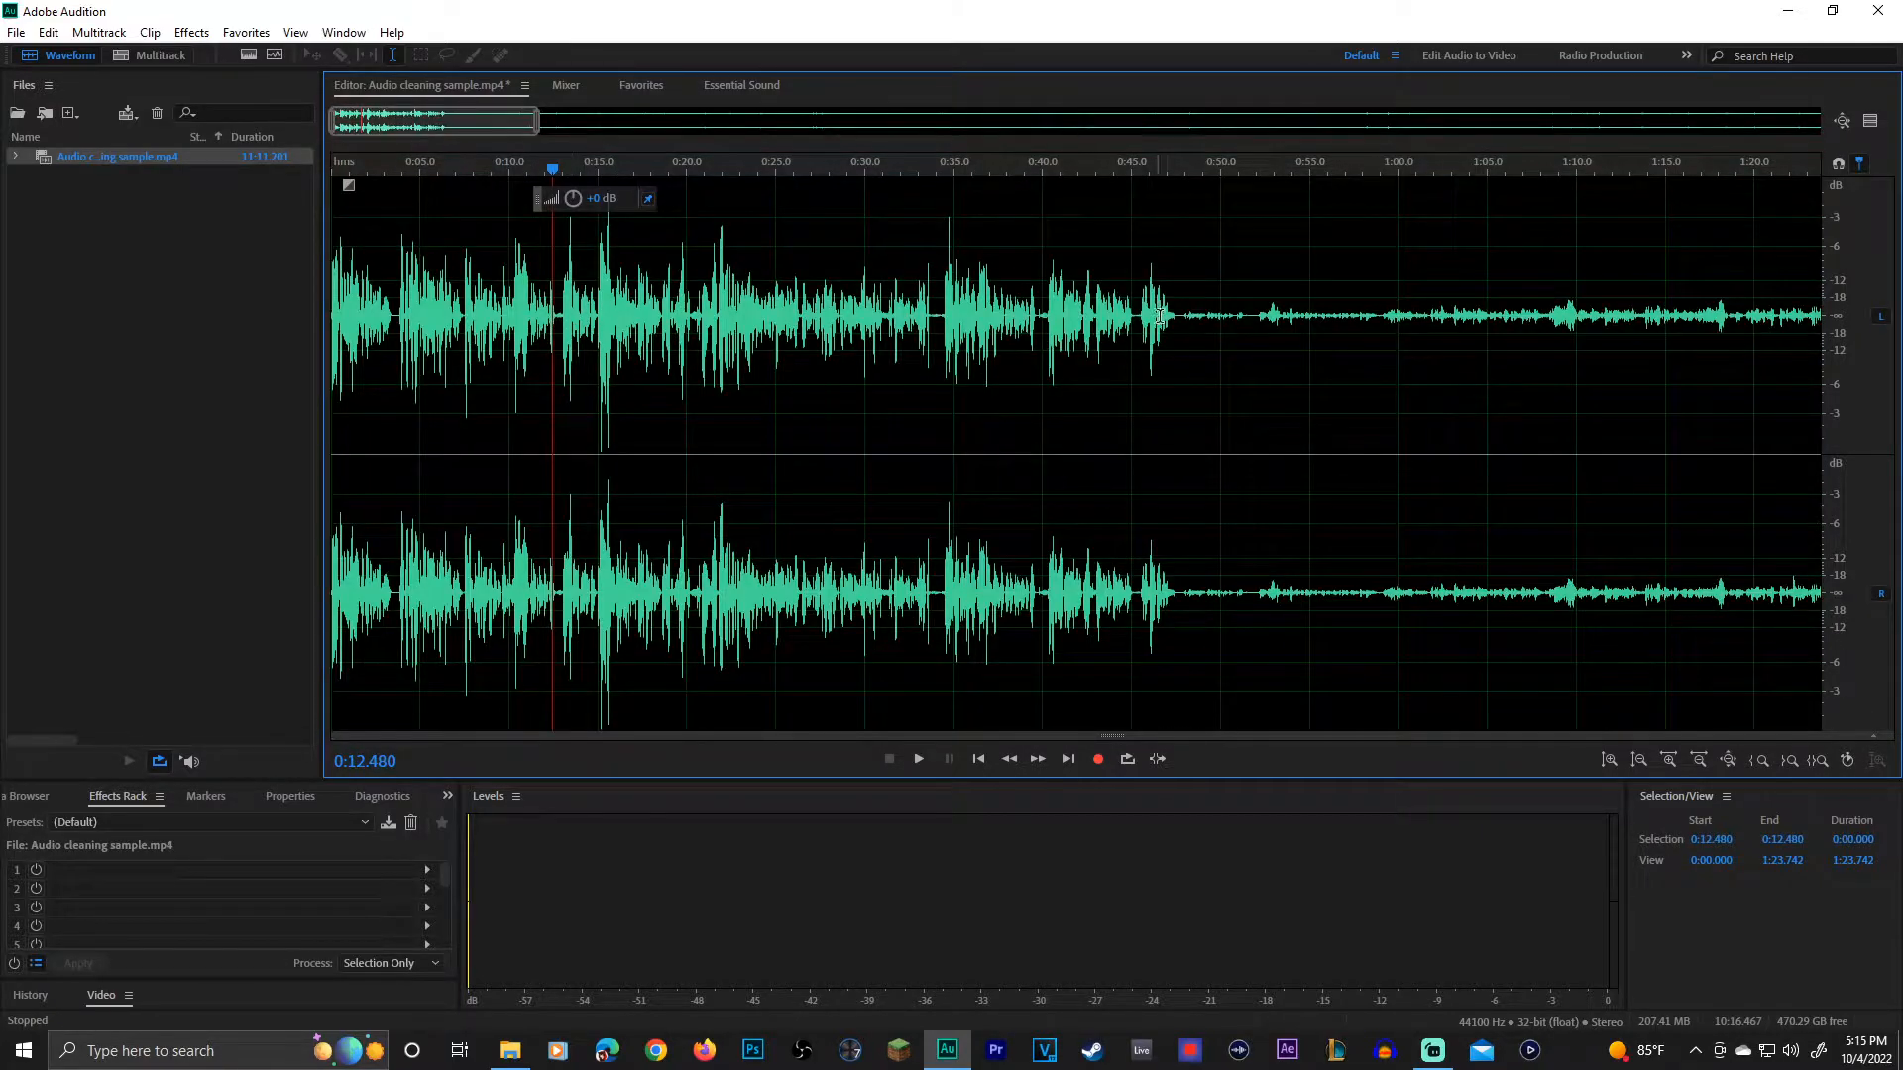
{"action": "left_click_drag", "start_coordinate": [1177, 316], "coordinate": [265, 270]}
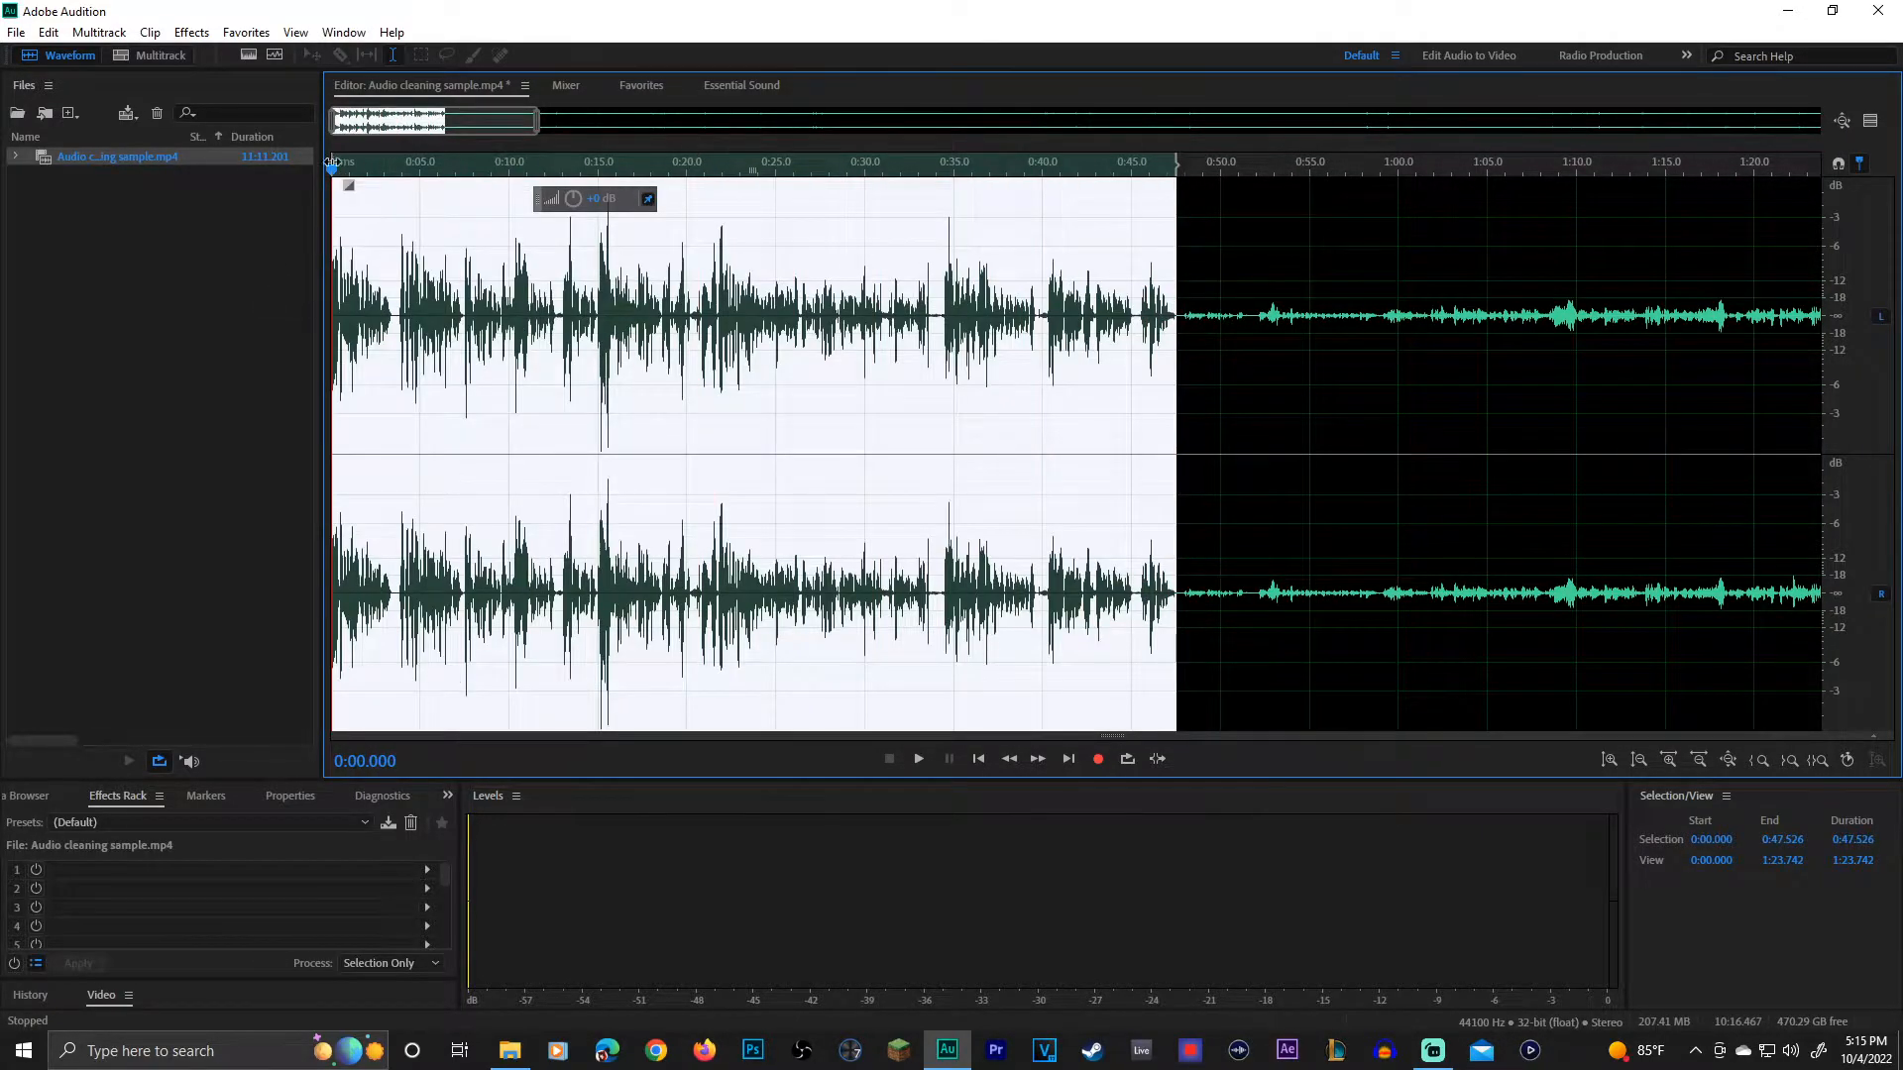
{"action": "left_click", "coordinate": [248, 36]}
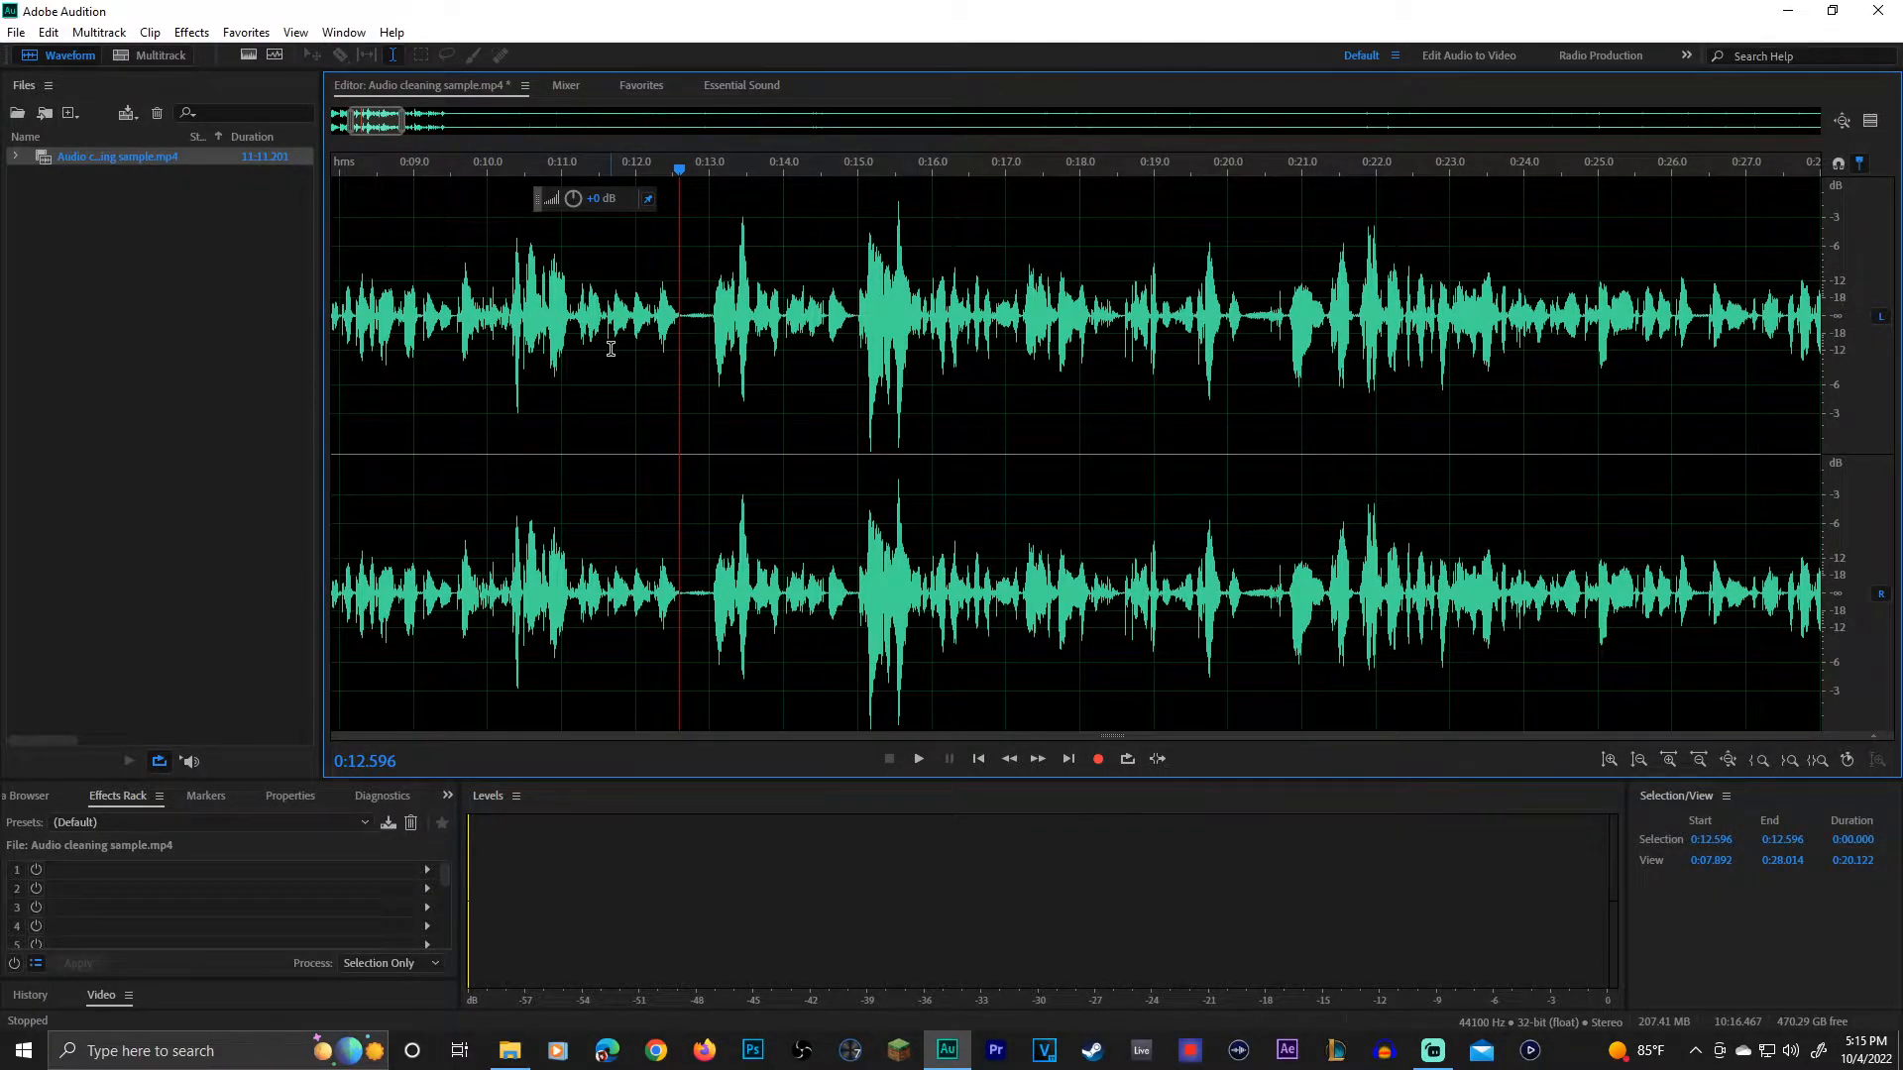
Step: Try silencing the pause between phrases from about 0:12.61 to 0:13.02
{"action": "scroll", "coordinate": [749, 315], "scroll_direction": "up", "scroll_amount": 5}
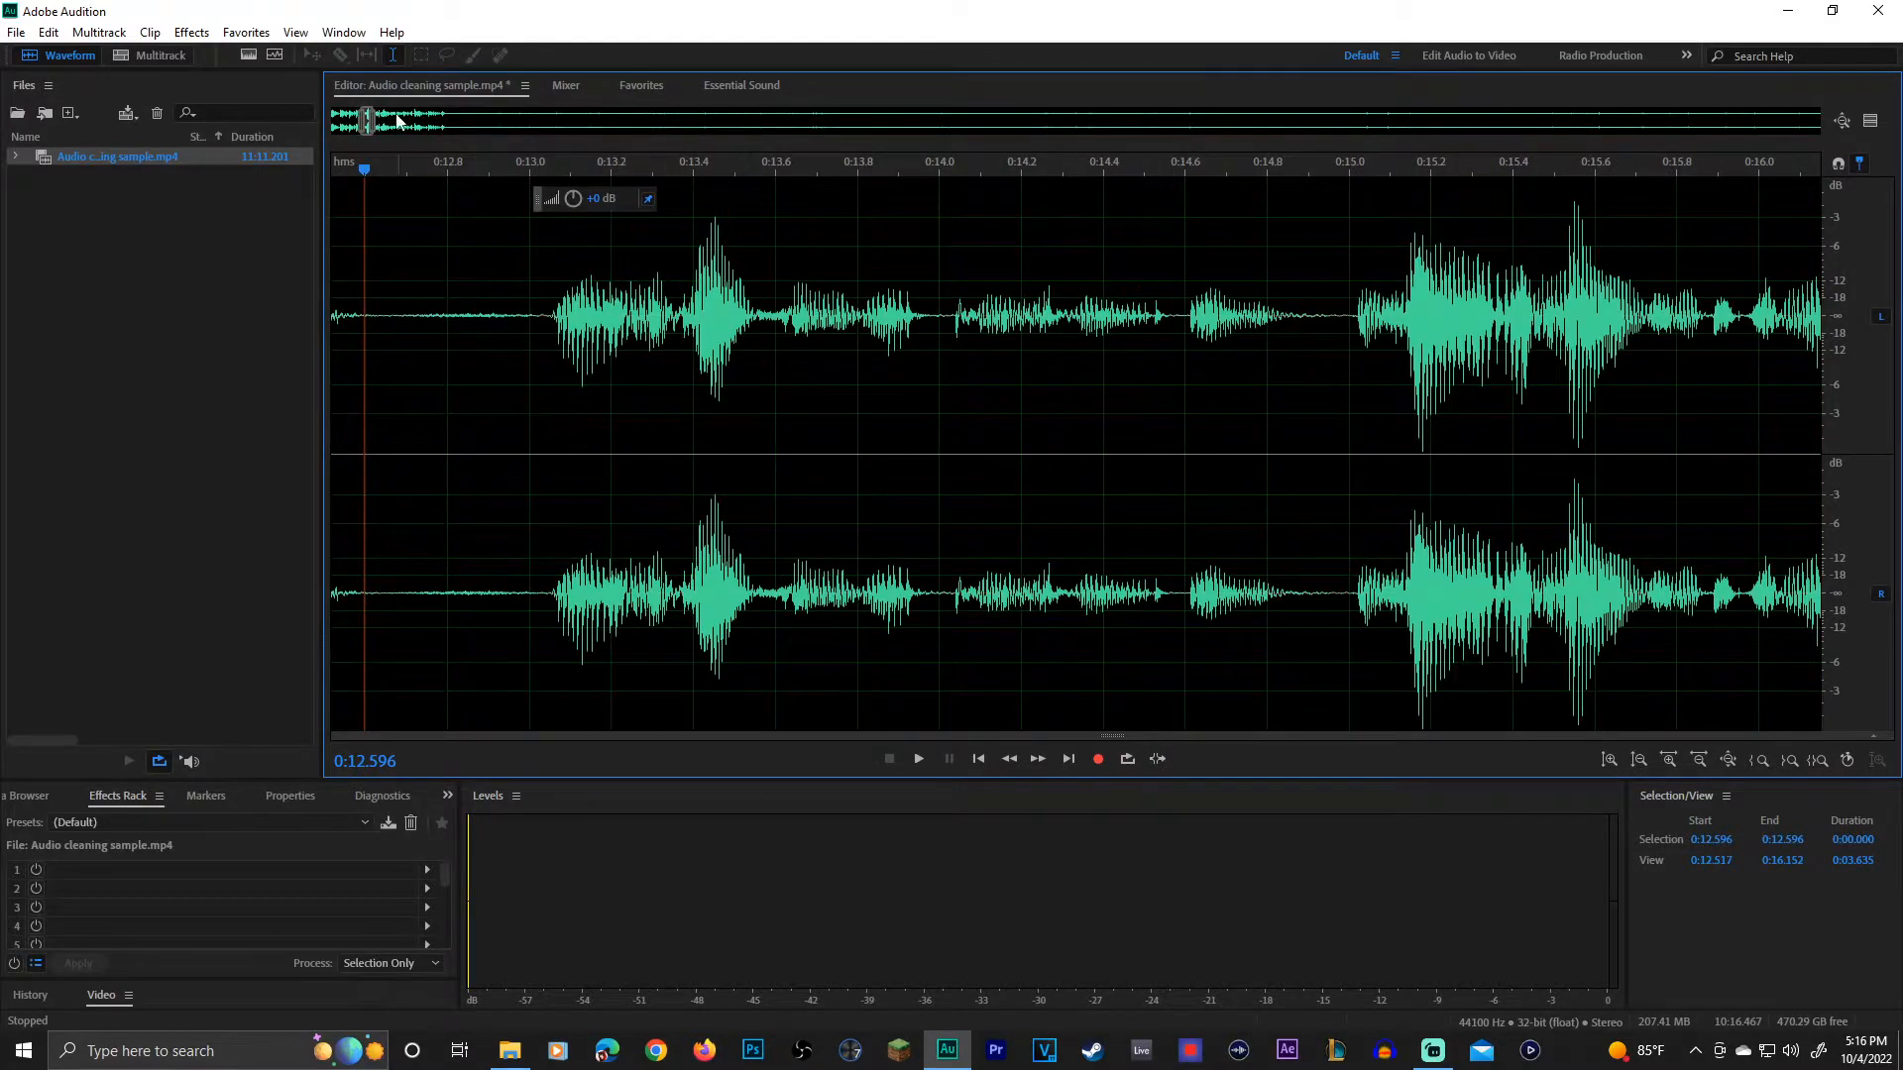
{"action": "scroll", "coordinate": [482, 271], "scroll_direction": "down", "scroll_amount": 2}
{"action": "mouse_move", "coordinate": [416, 318]}
{"action": "left_mouse_down"}
{"action": "mouse_move", "coordinate": [516, 332]}
{"action": "mouse_move", "coordinate": [418, 347]}
{"action": "left_mouse_up"}
{"action": "key", "text": "shift+s"}
{"action": "left_click", "coordinate": [475, 341]}
{"action": "scroll", "coordinate": [519, 449], "scroll_direction": "down", "scroll_amount": 3}
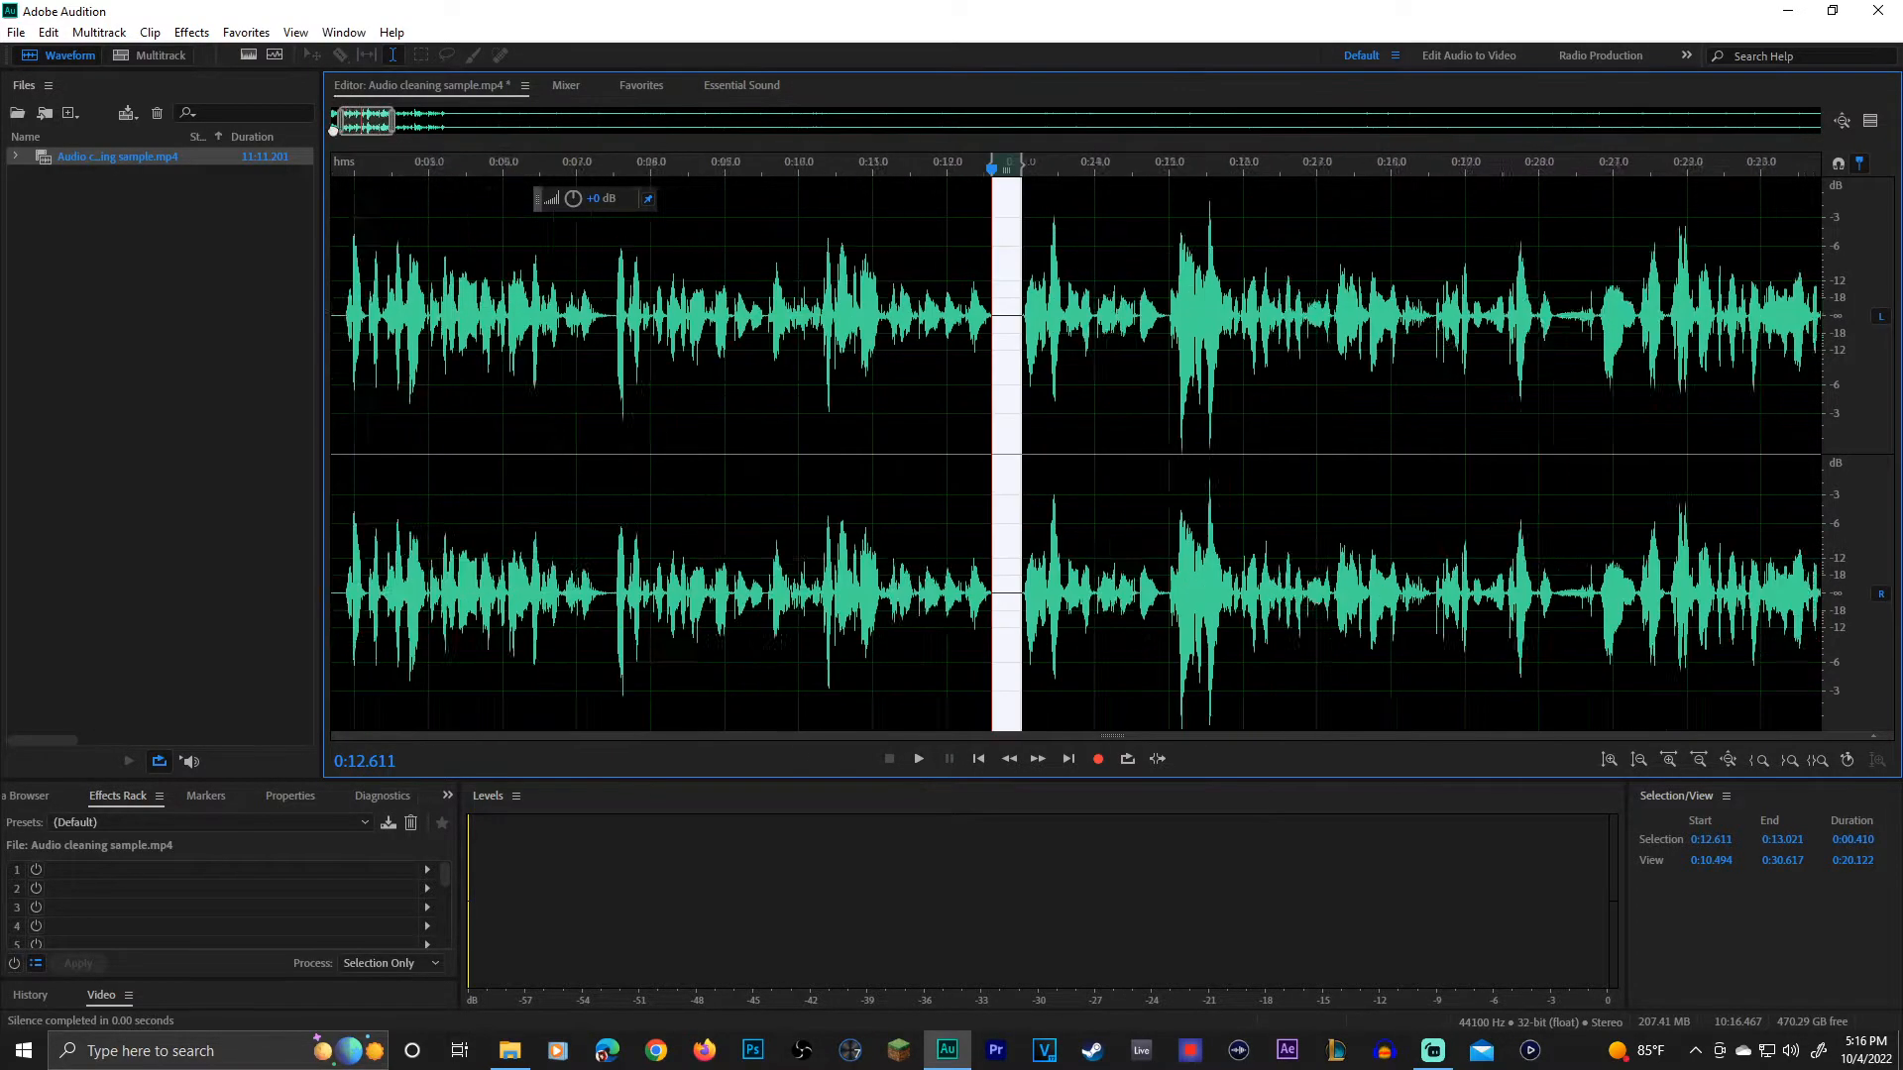
Step: Play from about 0:11.5 through the silenced pause to hear the transition
{"action": "left_click", "coordinate": [1184, 342]}
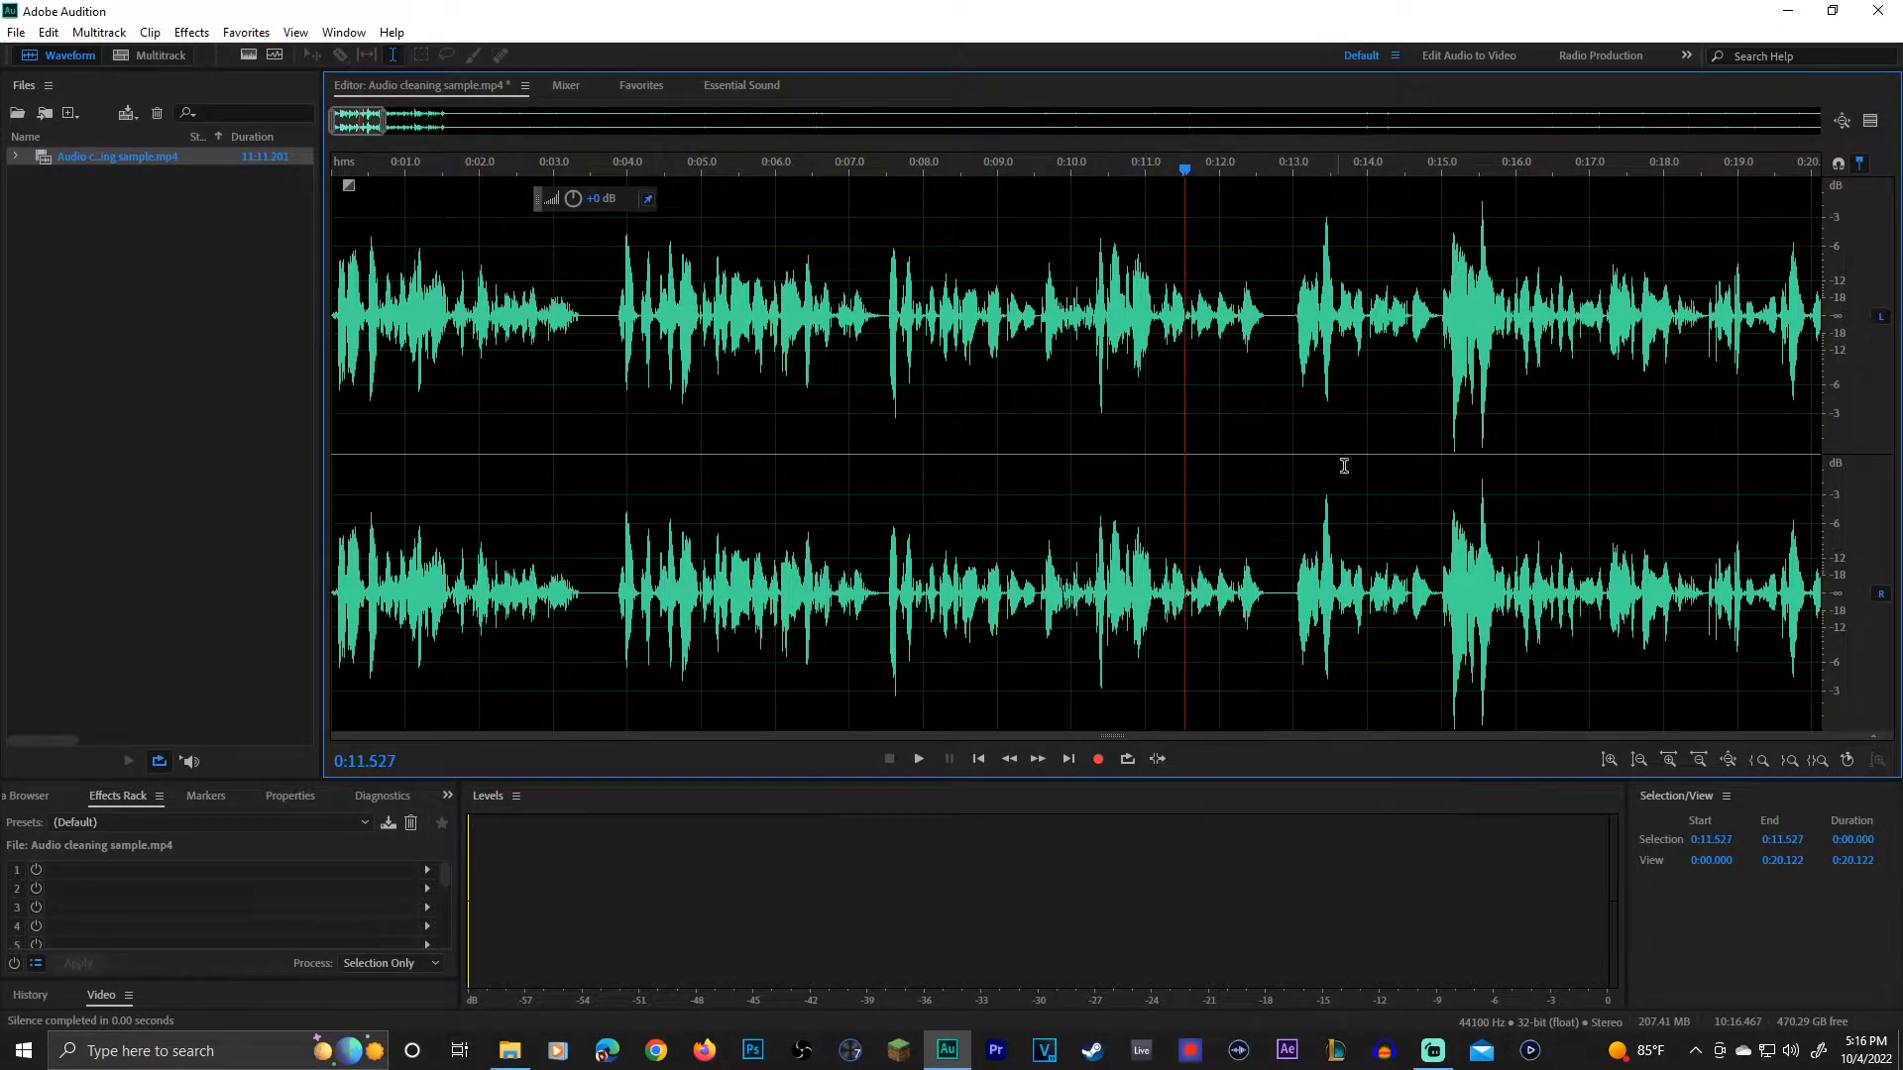
{"action": "scroll", "coordinate": [1359, 472], "scroll_direction": "up", "scroll_amount": 3}
{"action": "key", "text": "space"}
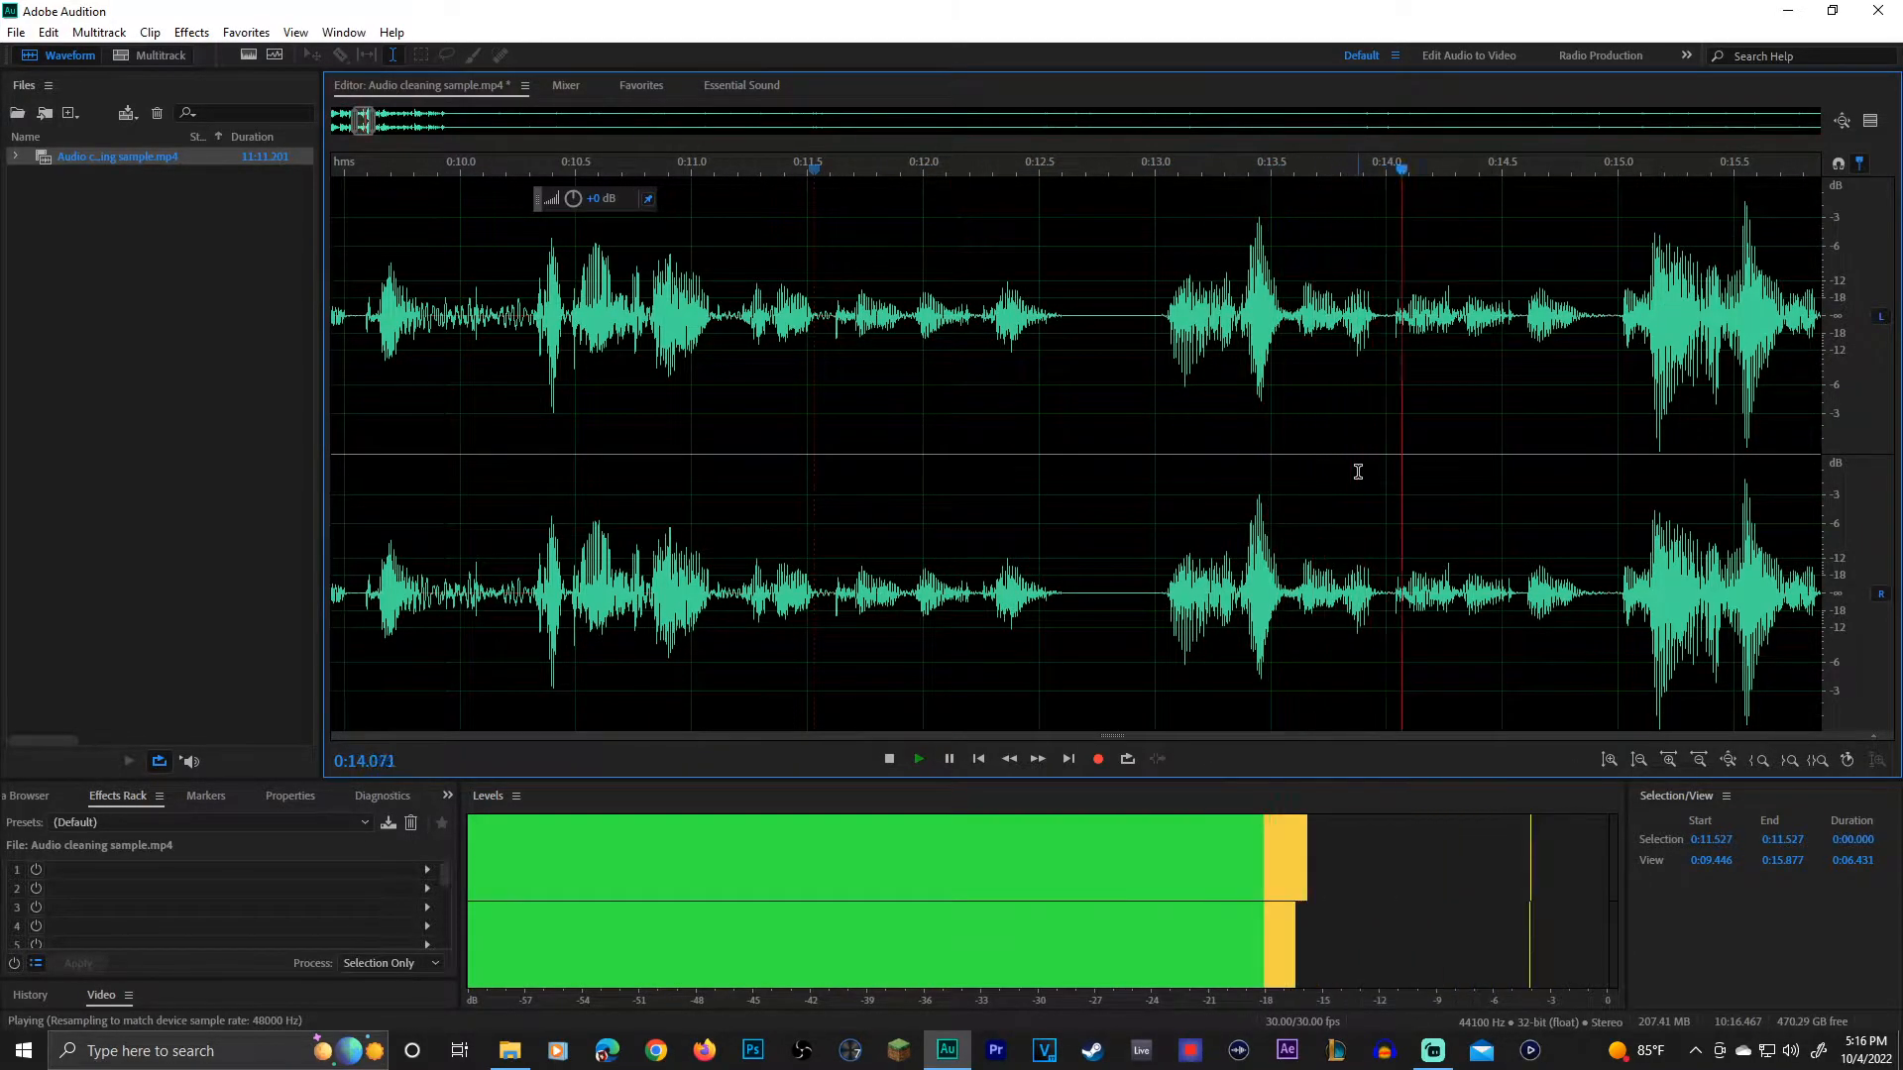
{"action": "key", "text": "space"}
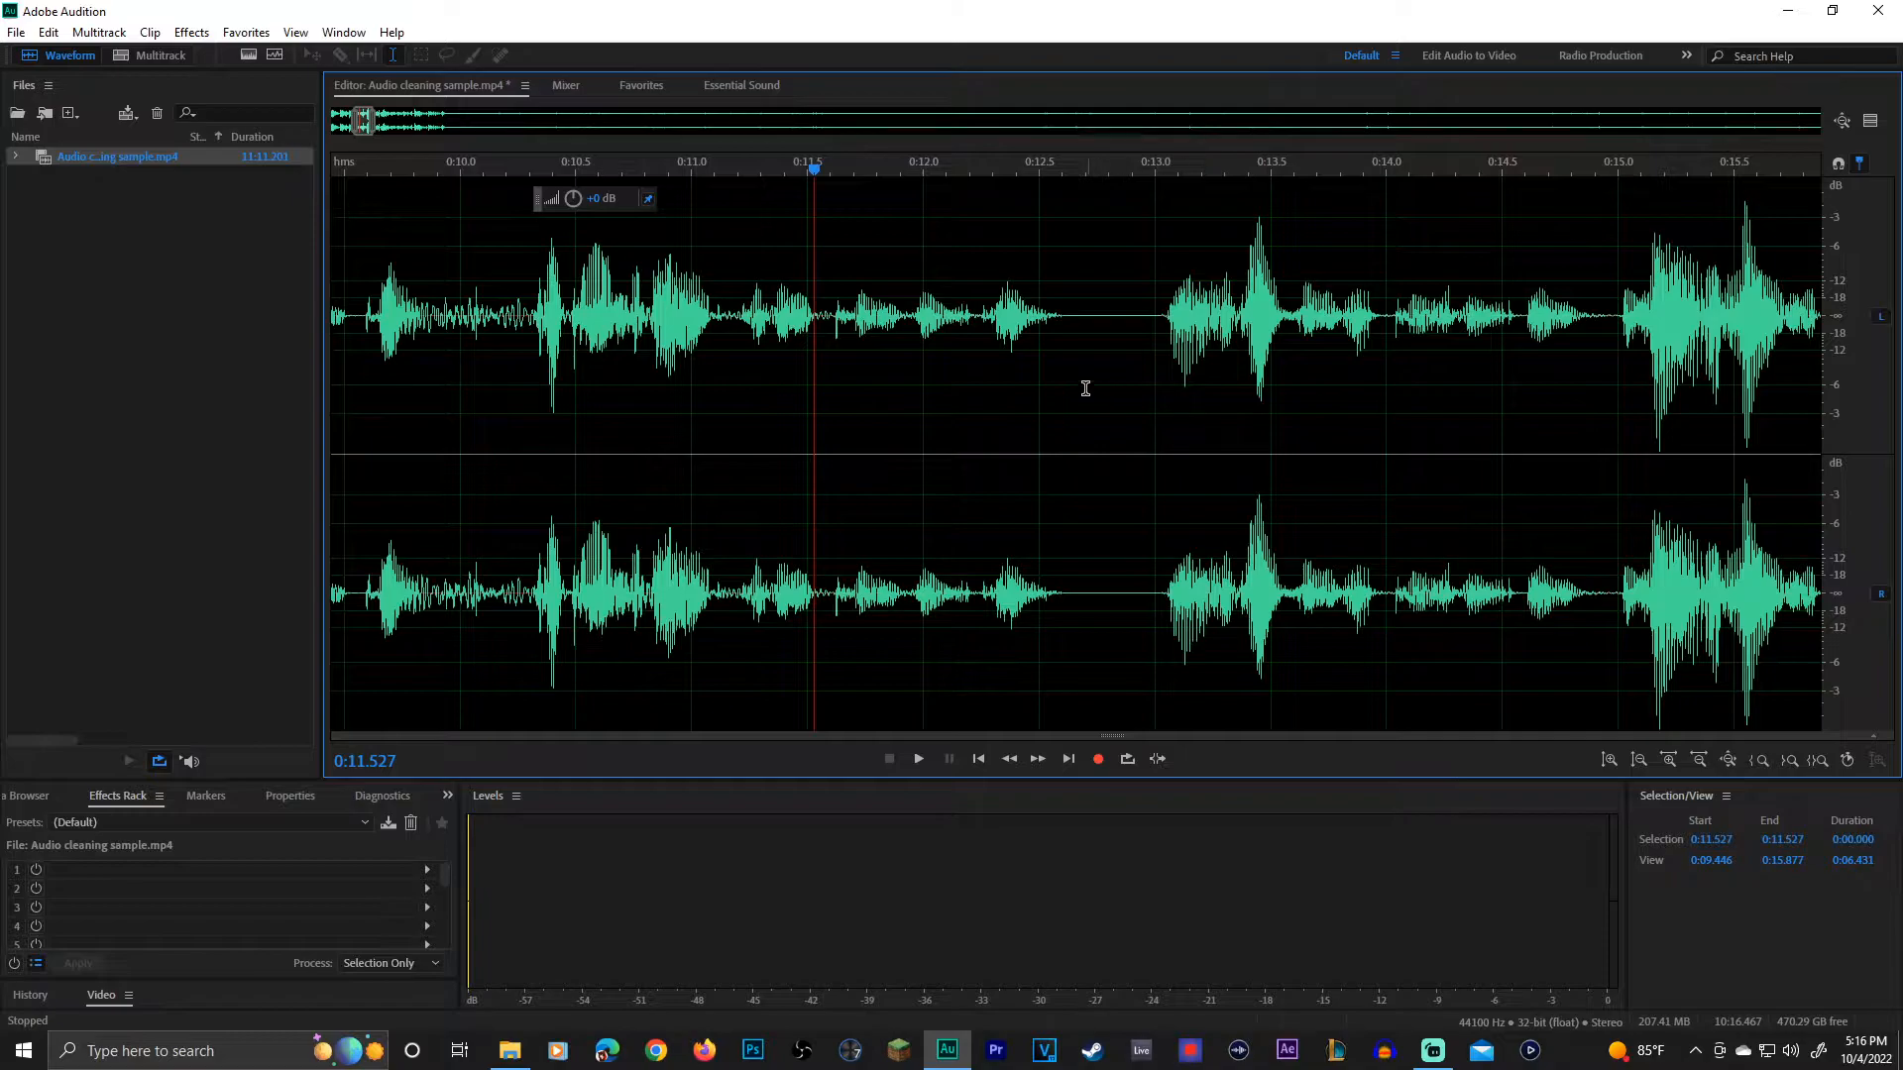
Step: Undo the silencing of the pause and play from about 0:11.3 to compare the original background noise
{"action": "left_click_drag", "start_coordinate": [1172, 387], "coordinate": [1051, 383]}
{"action": "left_click", "coordinate": [950, 354]}
{"action": "left_click", "coordinate": [688, 327]}
{"action": "left_click", "coordinate": [764, 332]}
{"action": "key", "text": "space"}
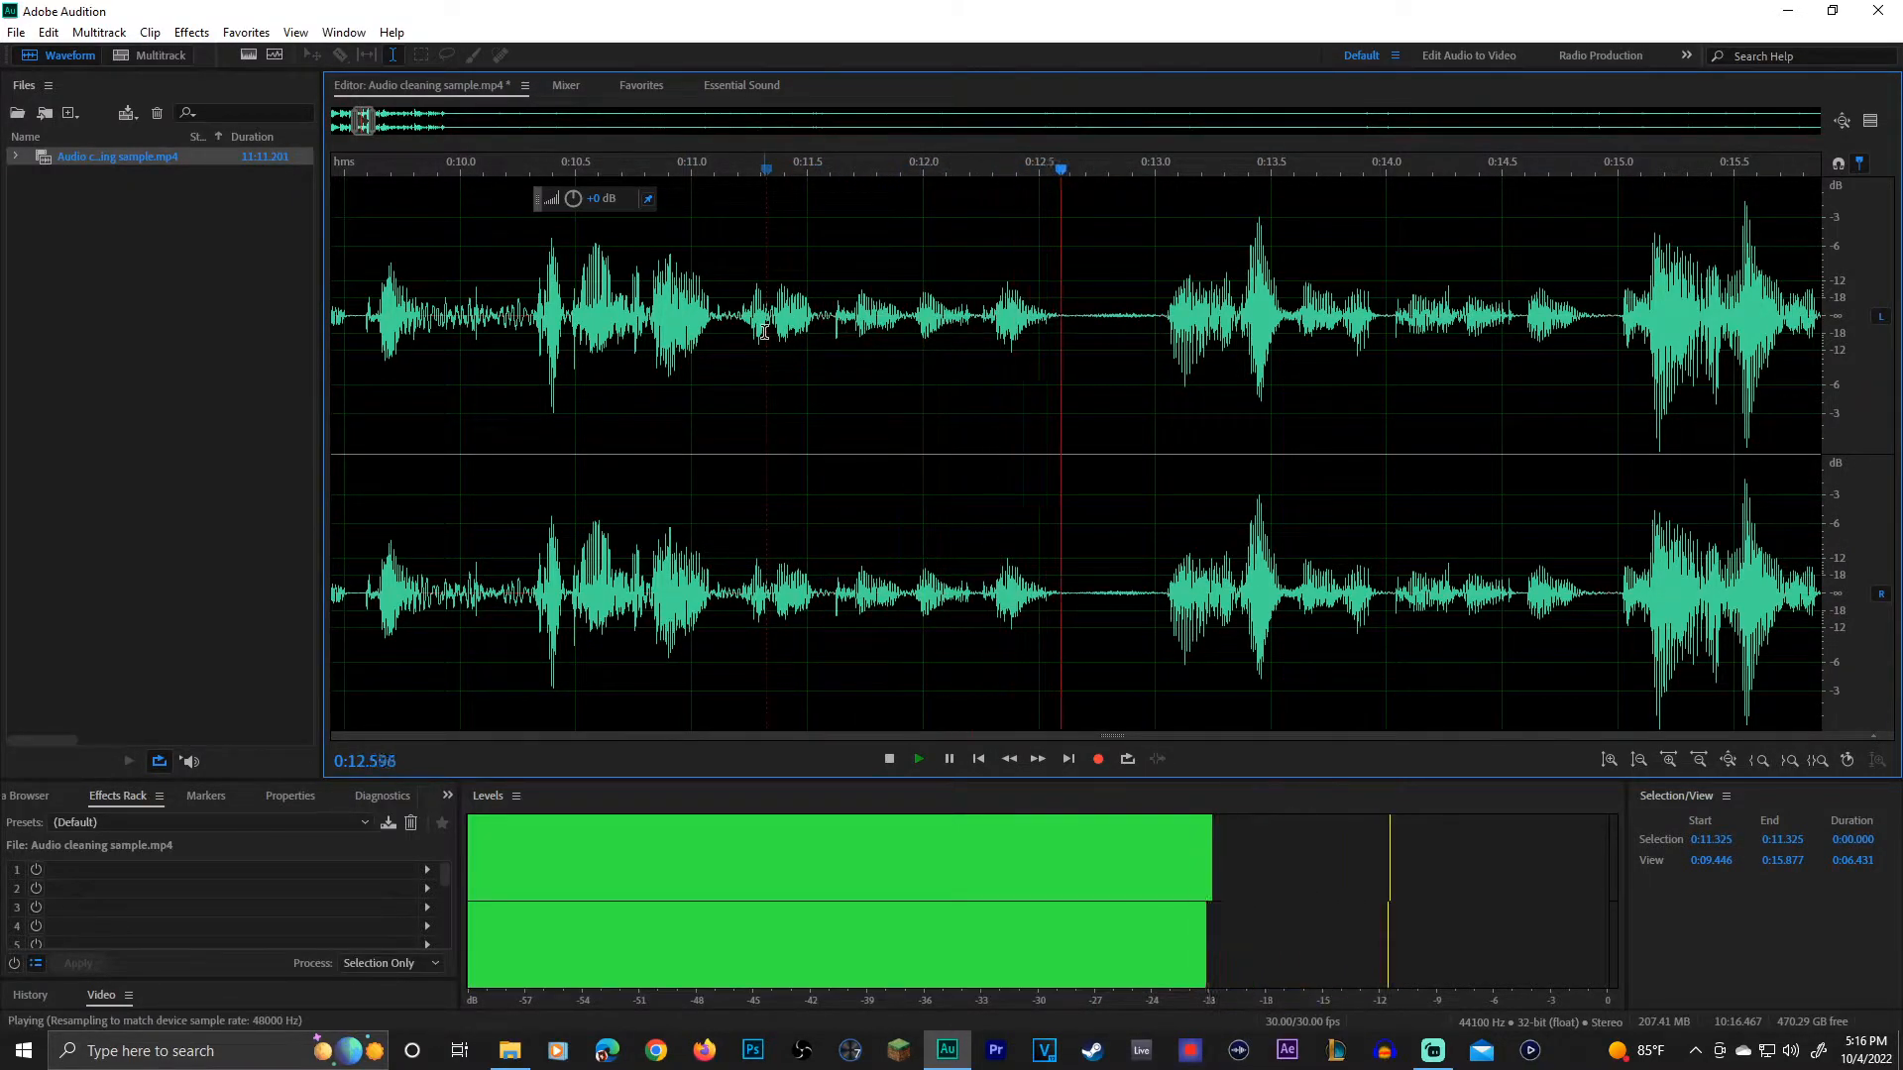
{"action": "key", "text": "space"}
Step: Play the beginning of the recording briefly from 0:00
{"action": "scroll", "coordinate": [740, 436], "scroll_direction": "down", "scroll_amount": 5}
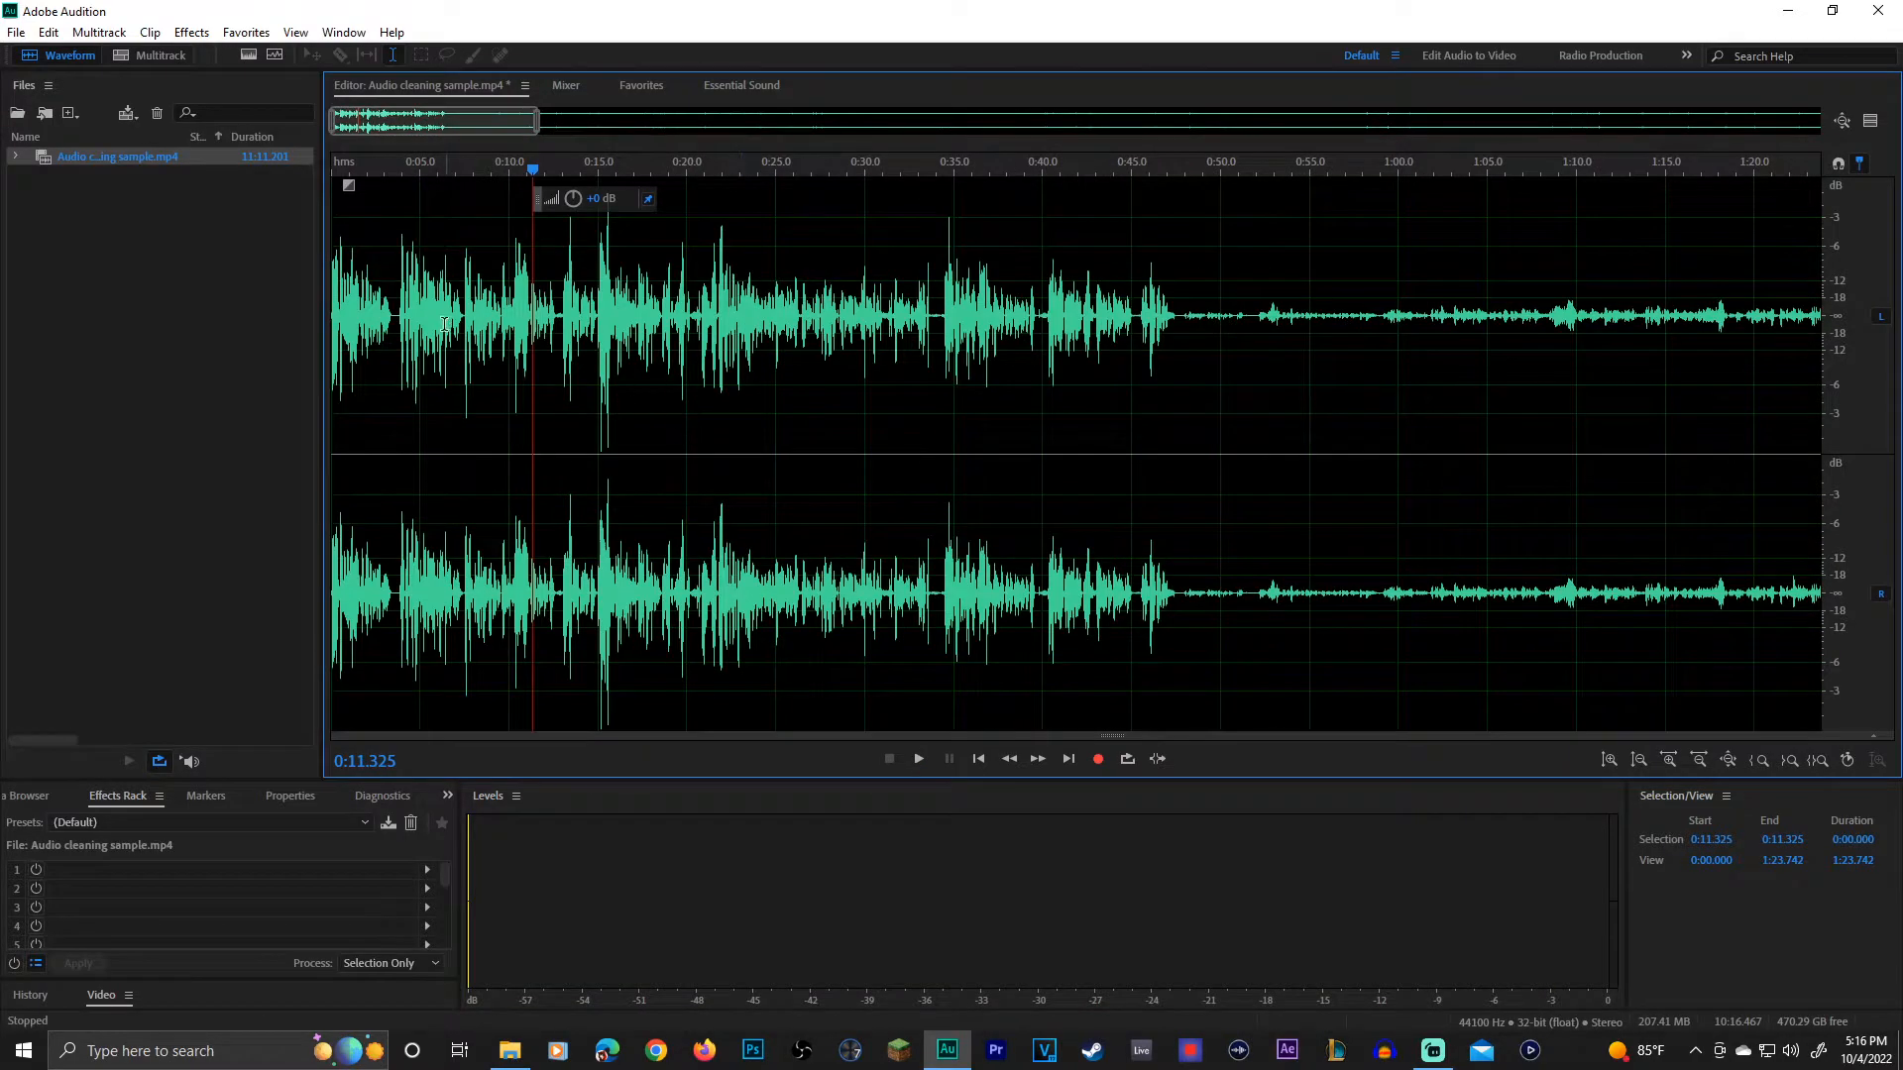
{"action": "double_click", "coordinate": [333, 335]}
{"action": "key", "text": "space"}
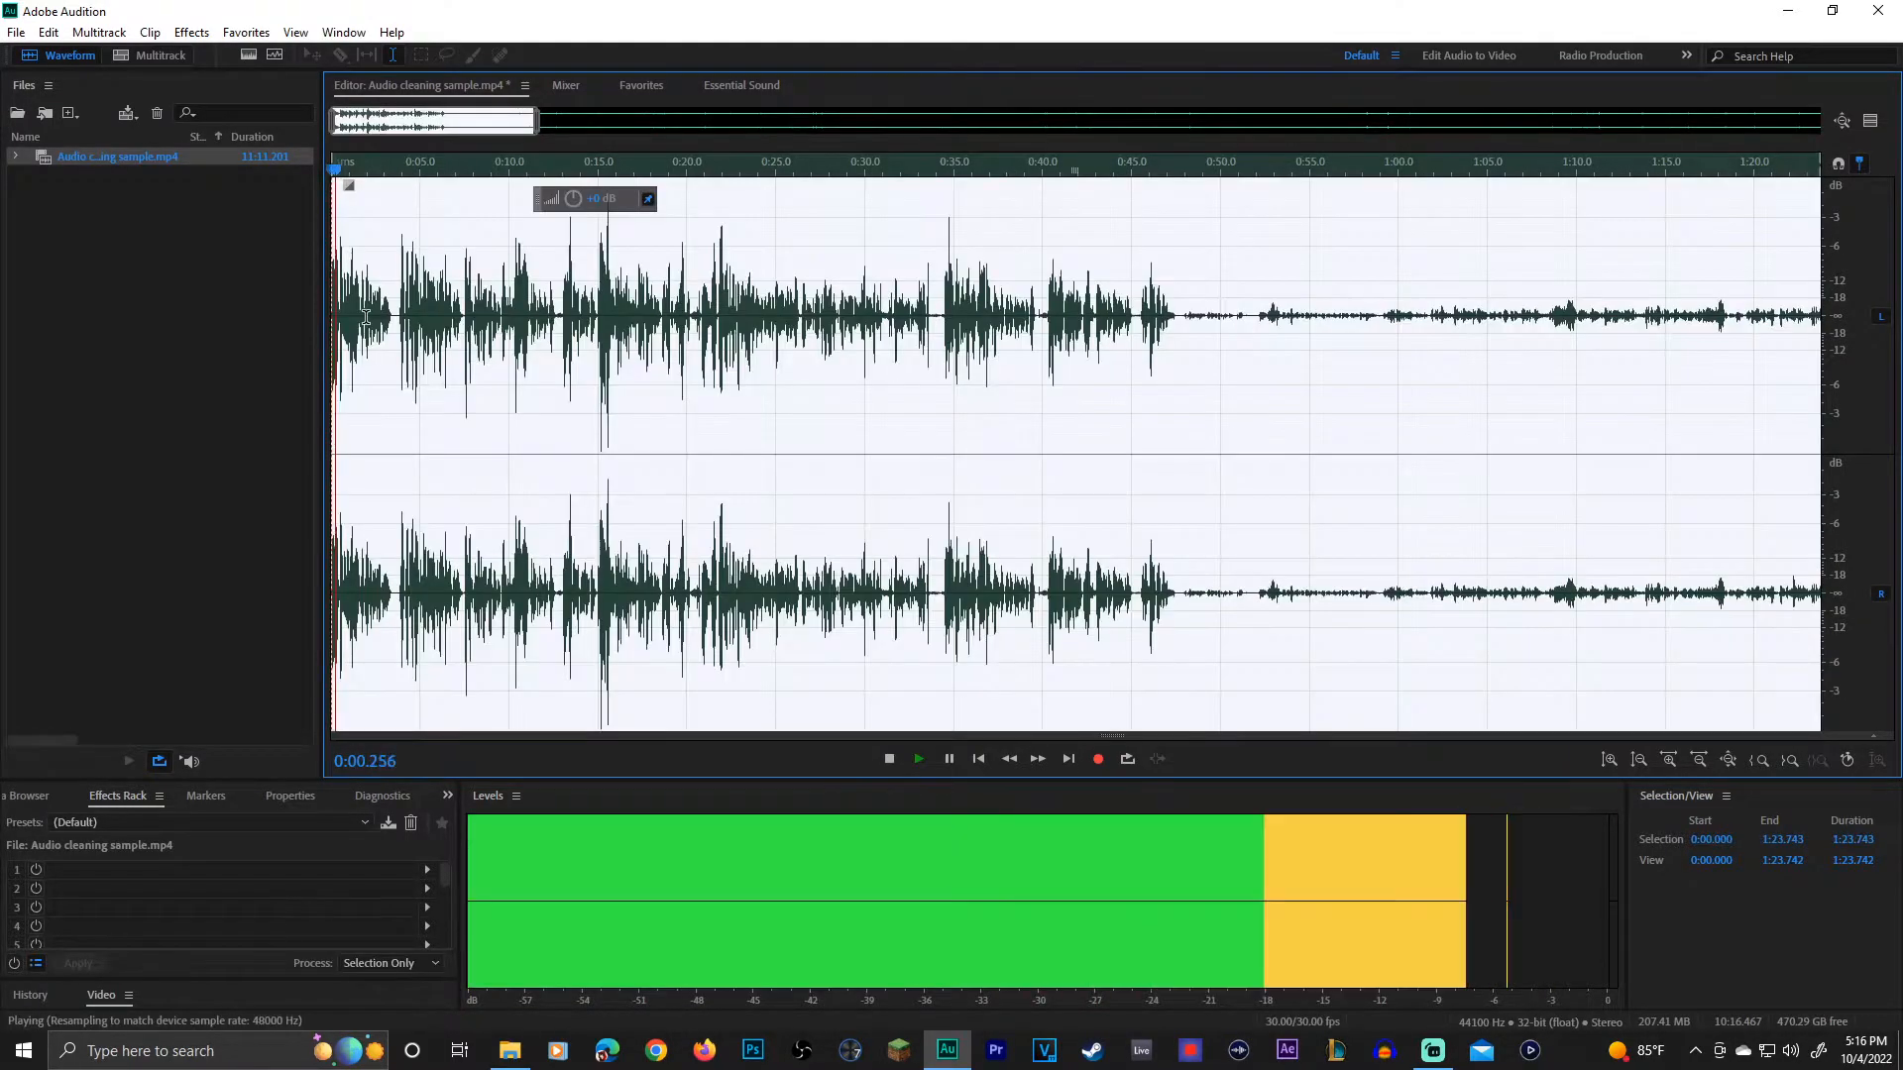
{"action": "key", "text": "space"}
Step: Apply the FFT Filter with the custom curve cutting lows below 100 Hz to the pop from about 0:26.50 to 0:26.55
{"action": "left_click", "coordinate": [689, 282]}
{"action": "scroll", "coordinate": [806, 378], "scroll_direction": "up", "scroll_amount": 5}
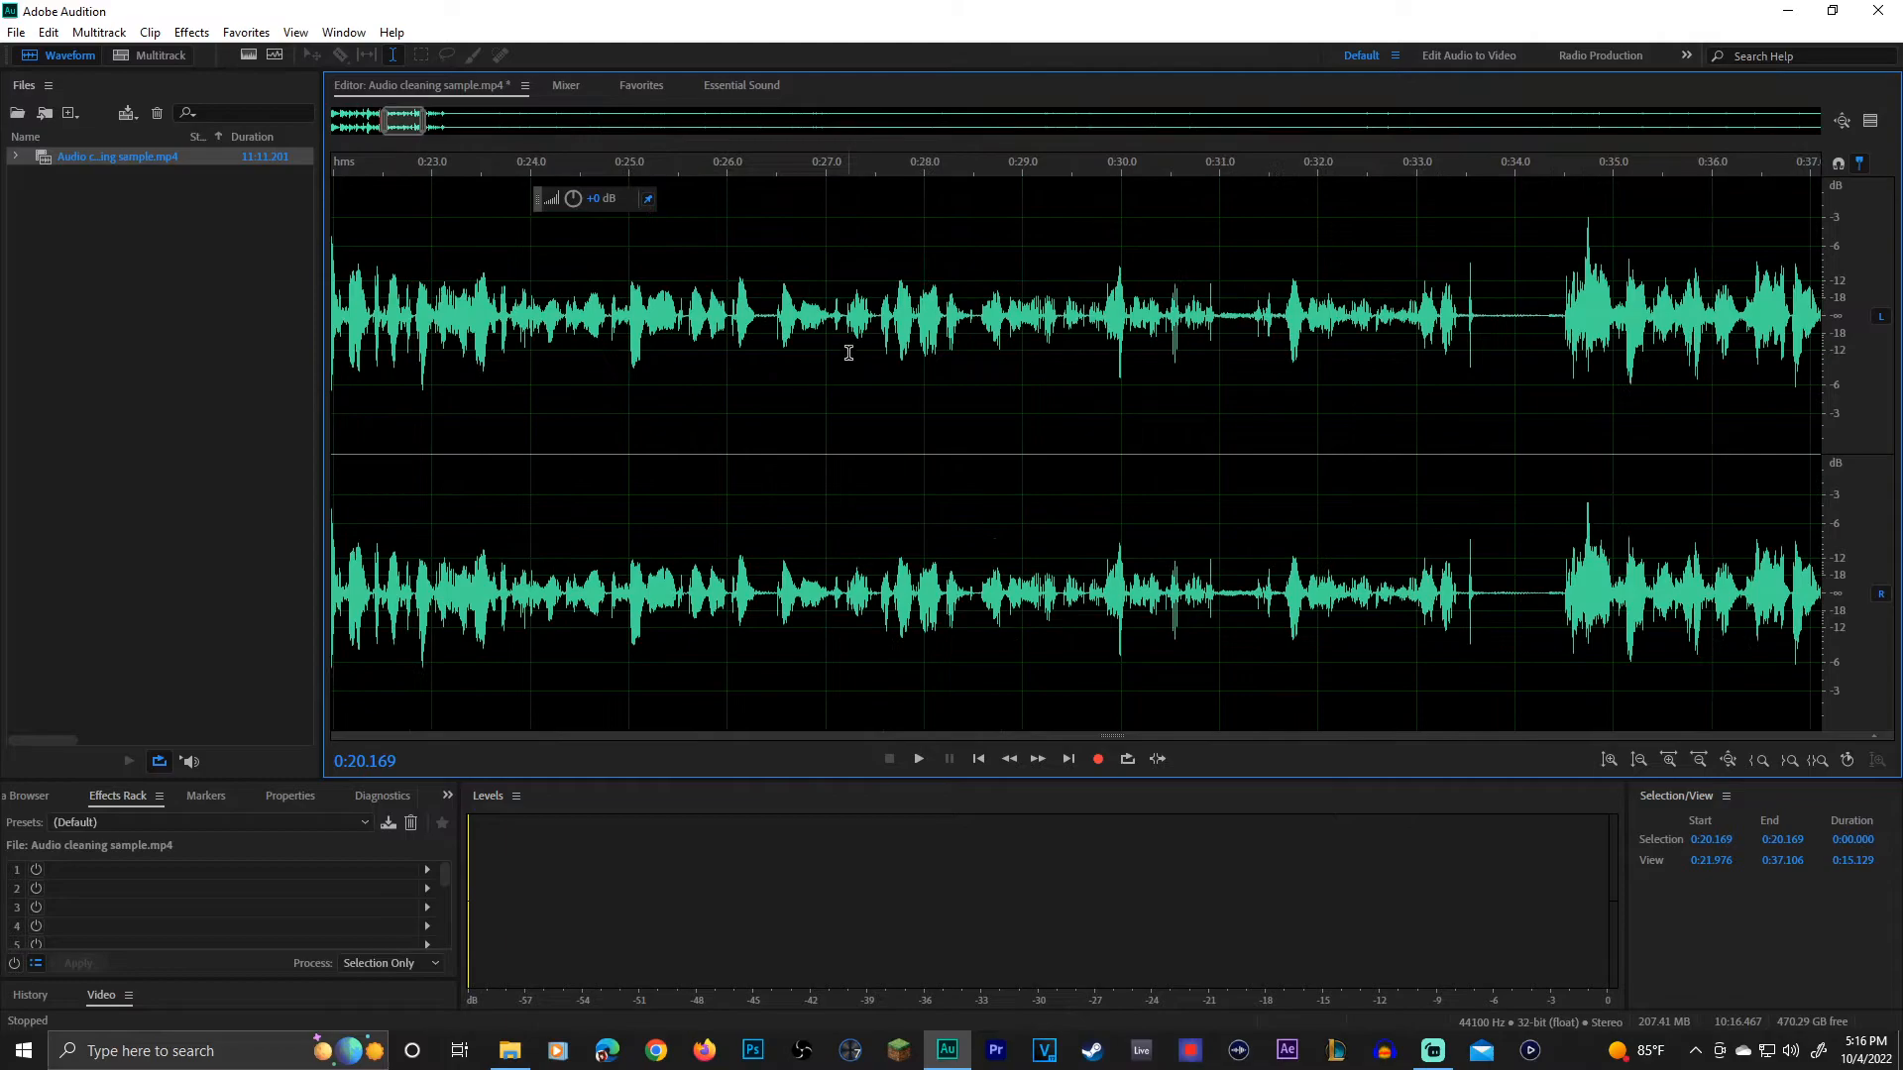
{"action": "scroll", "coordinate": [808, 353], "scroll_direction": "up", "scroll_amount": 3}
{"action": "left_click", "coordinate": [668, 330]}
{"action": "scroll", "coordinate": [669, 330], "scroll_direction": "up", "scroll_amount": 3}
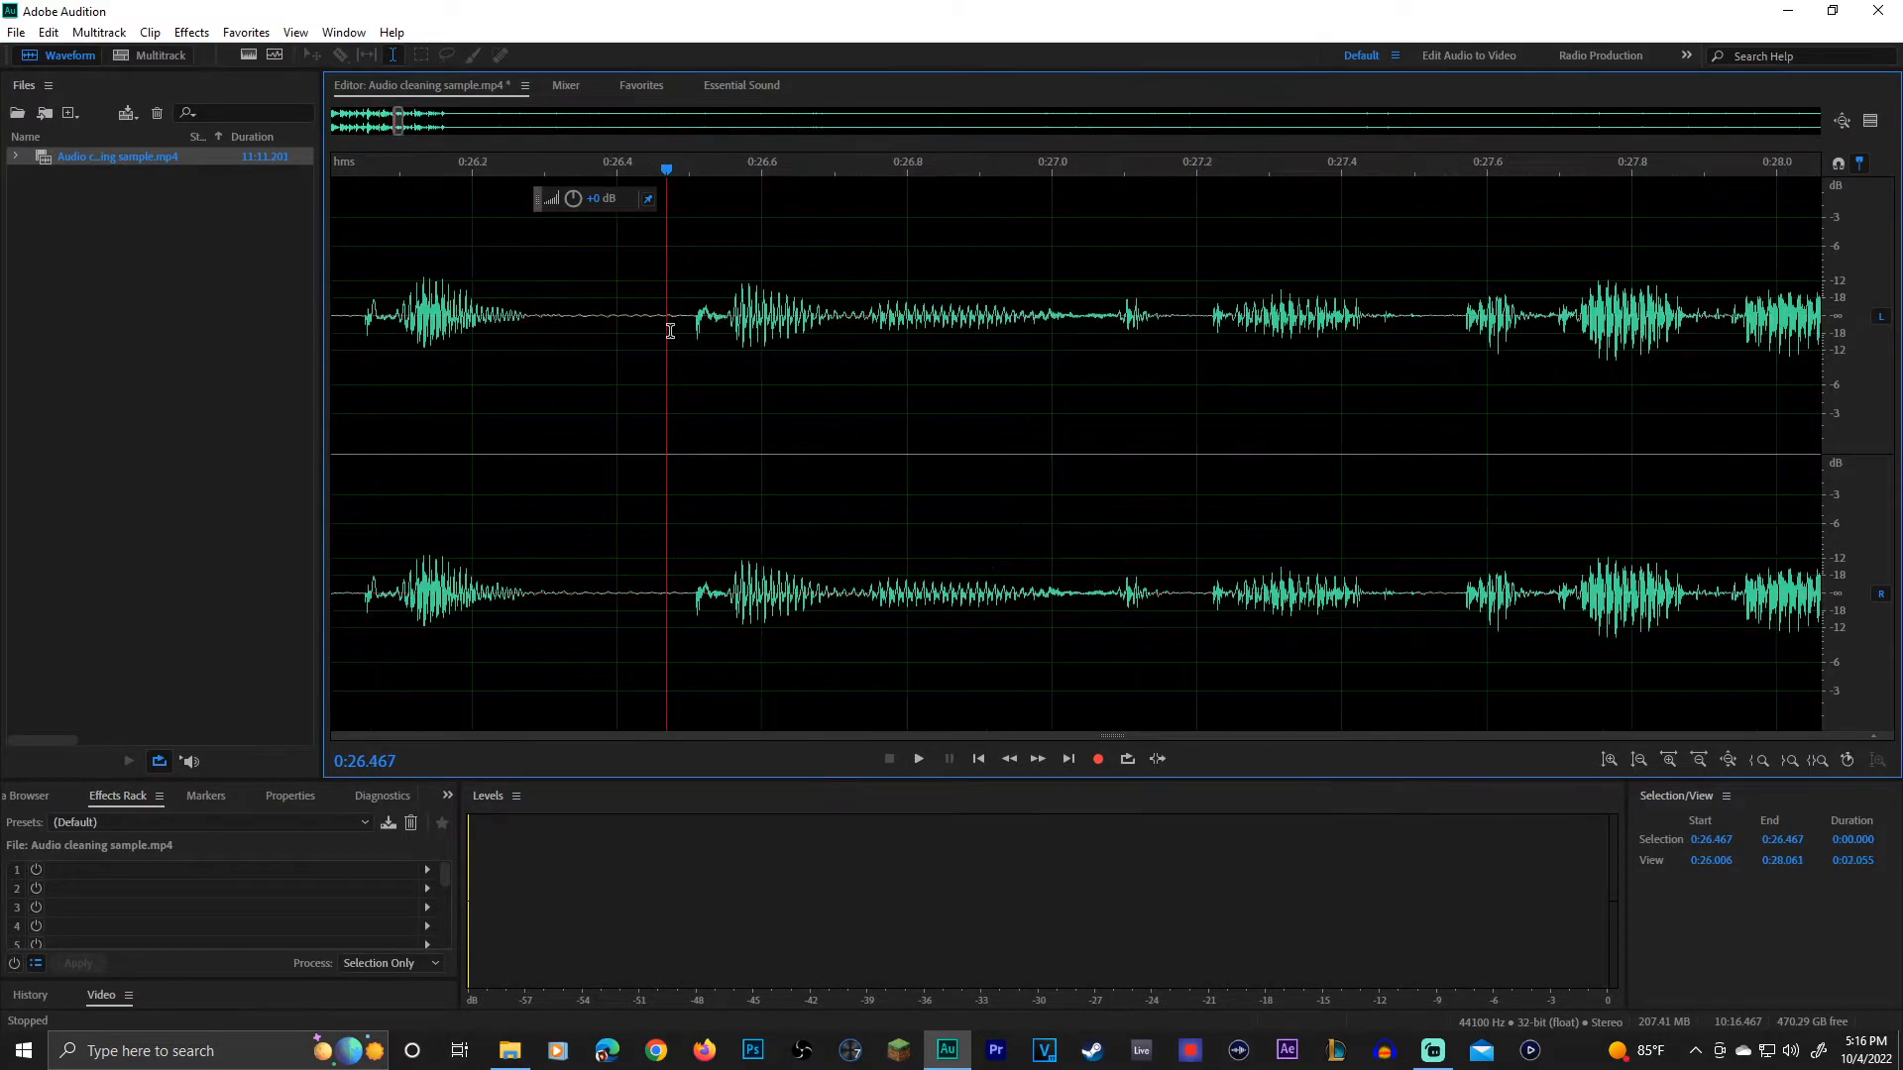
{"action": "left_click_drag", "start_coordinate": [692, 327], "coordinate": [726, 327]}
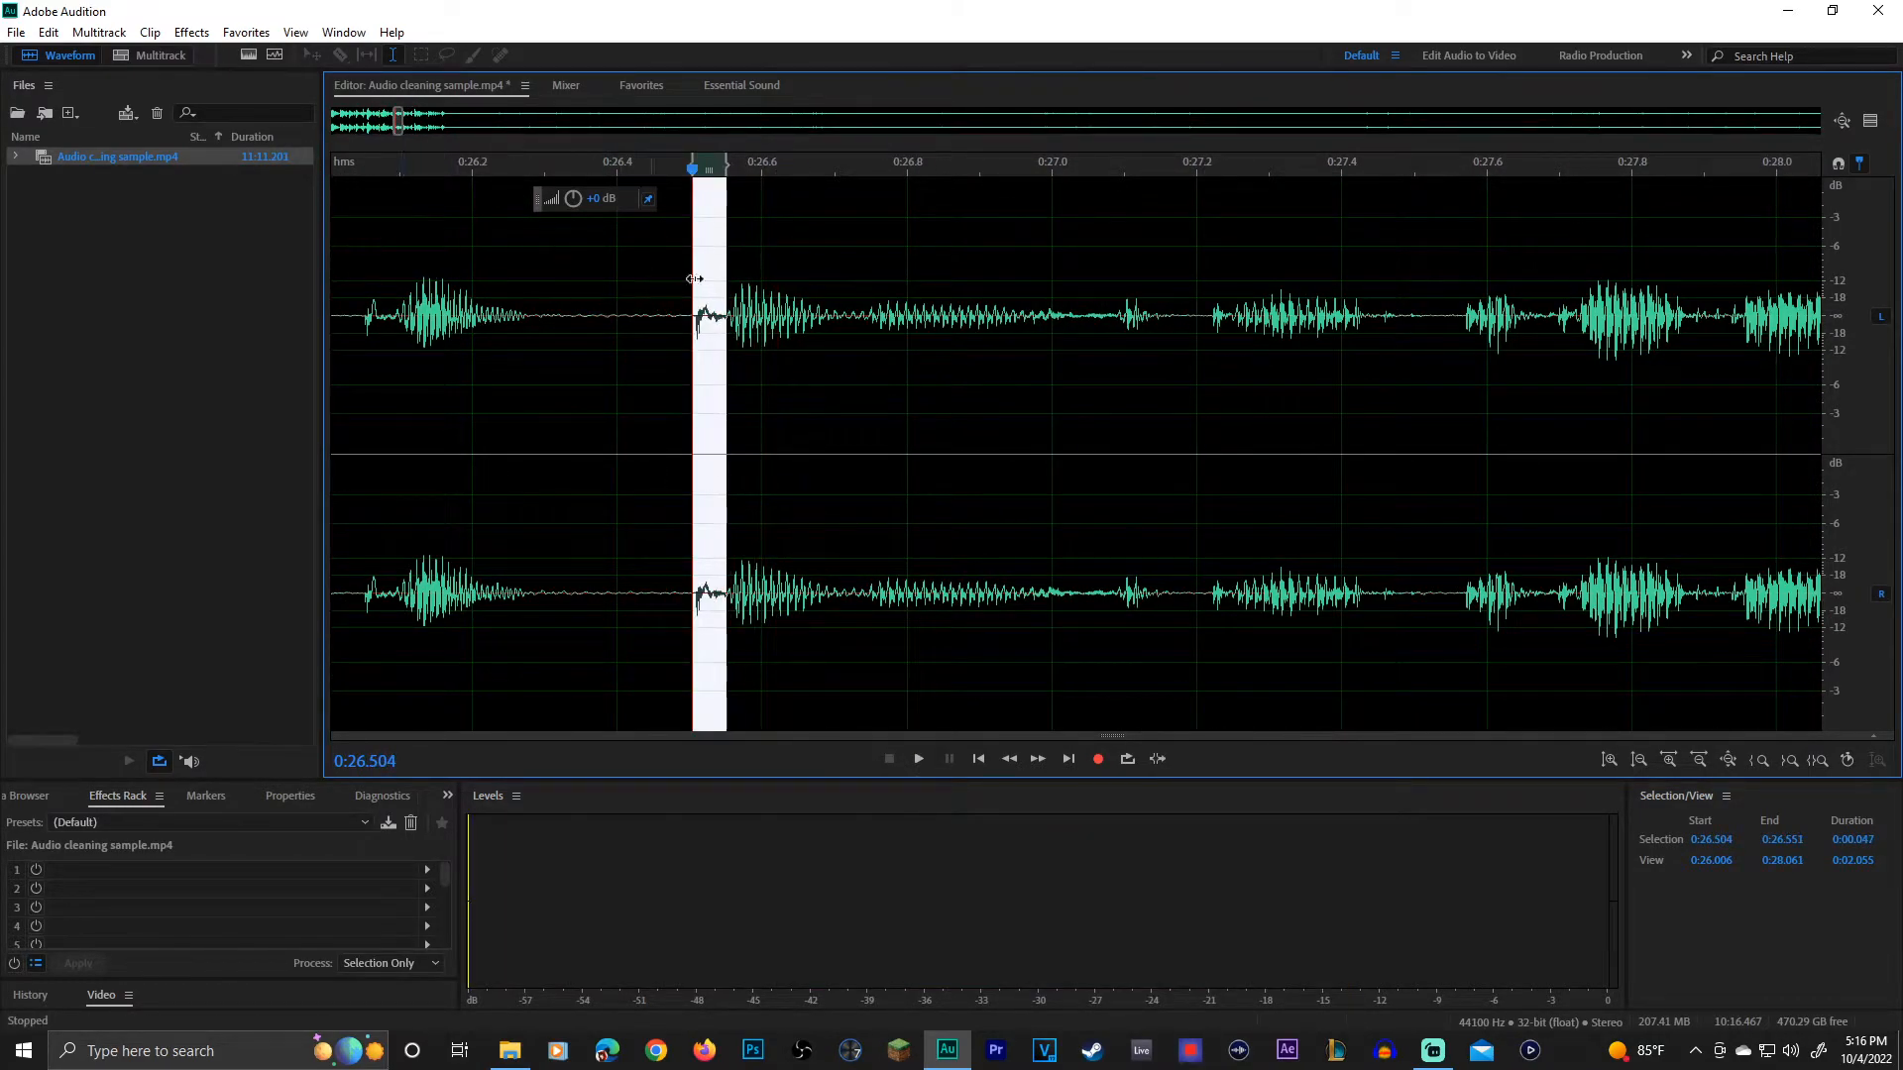
{"action": "left_click", "coordinate": [191, 32]}
{"action": "mouse_move", "coordinate": [255, 335]}
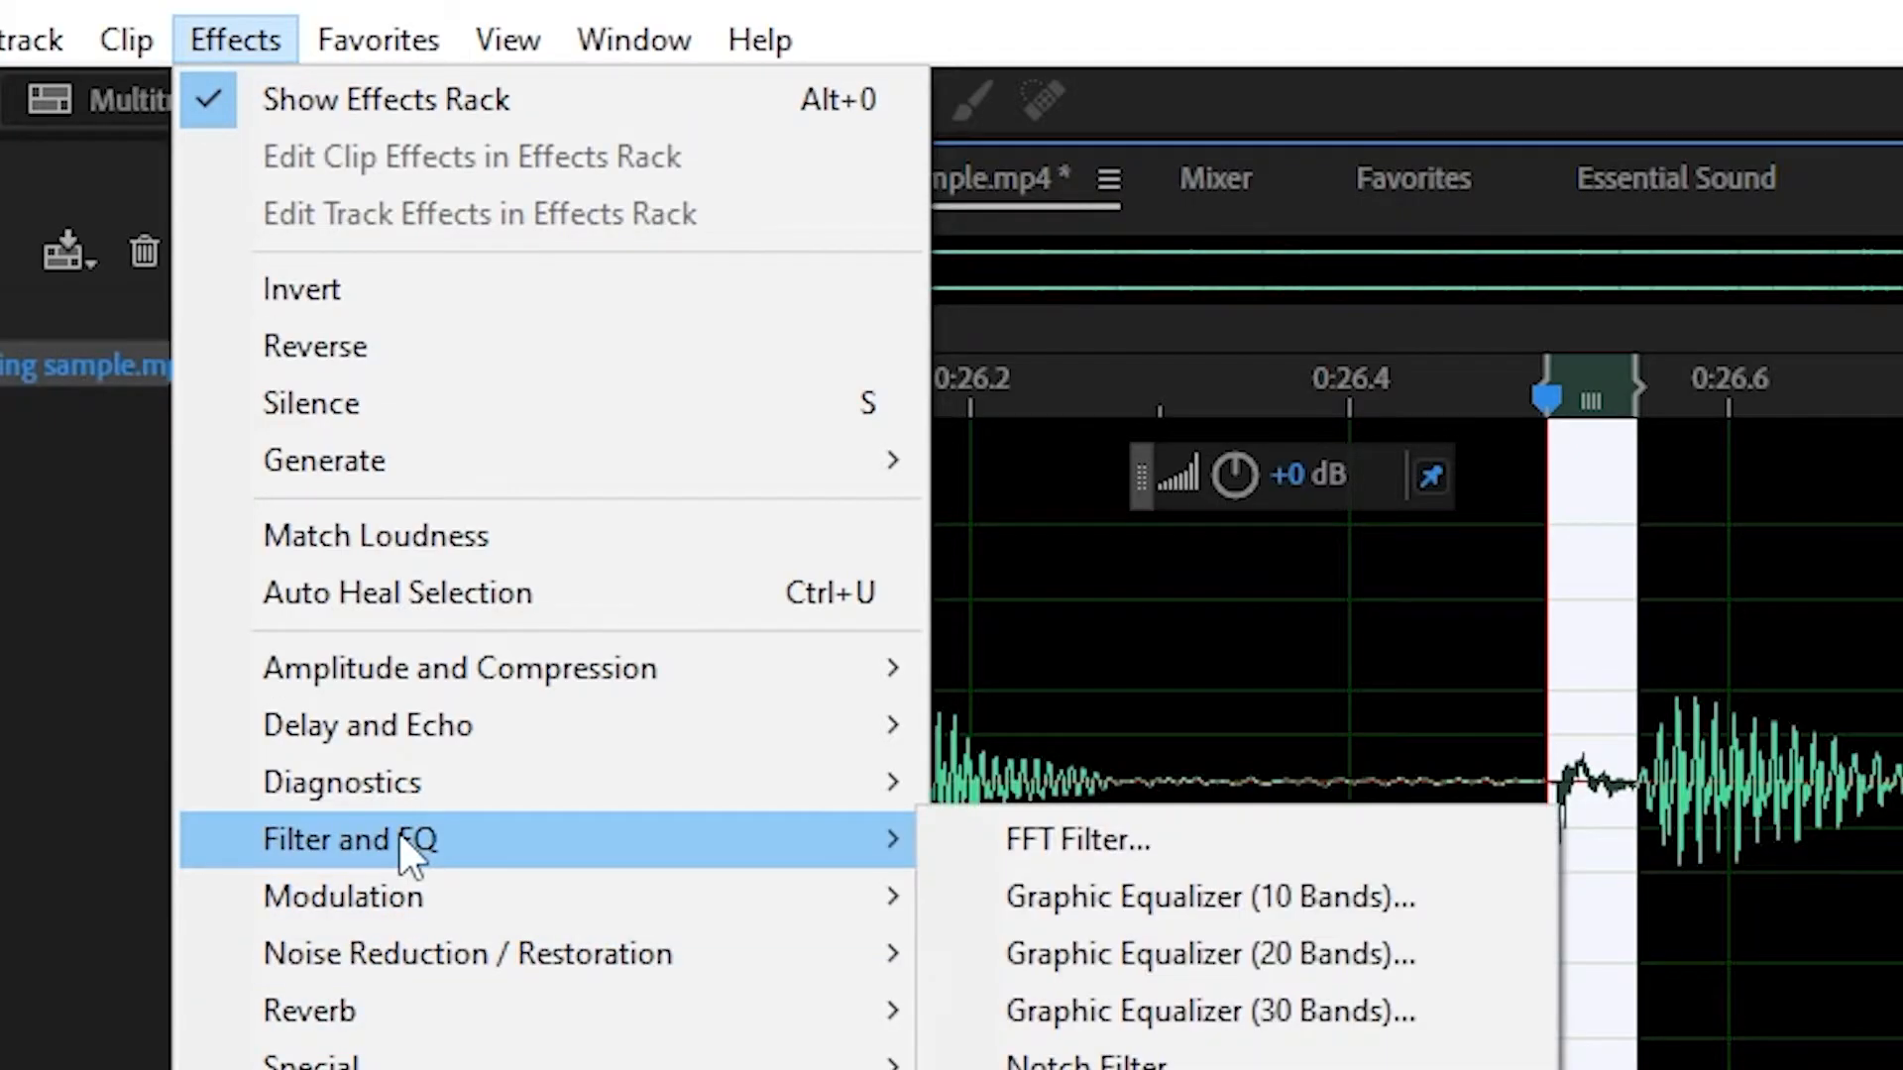
{"action": "left_click", "coordinate": [1147, 839]}
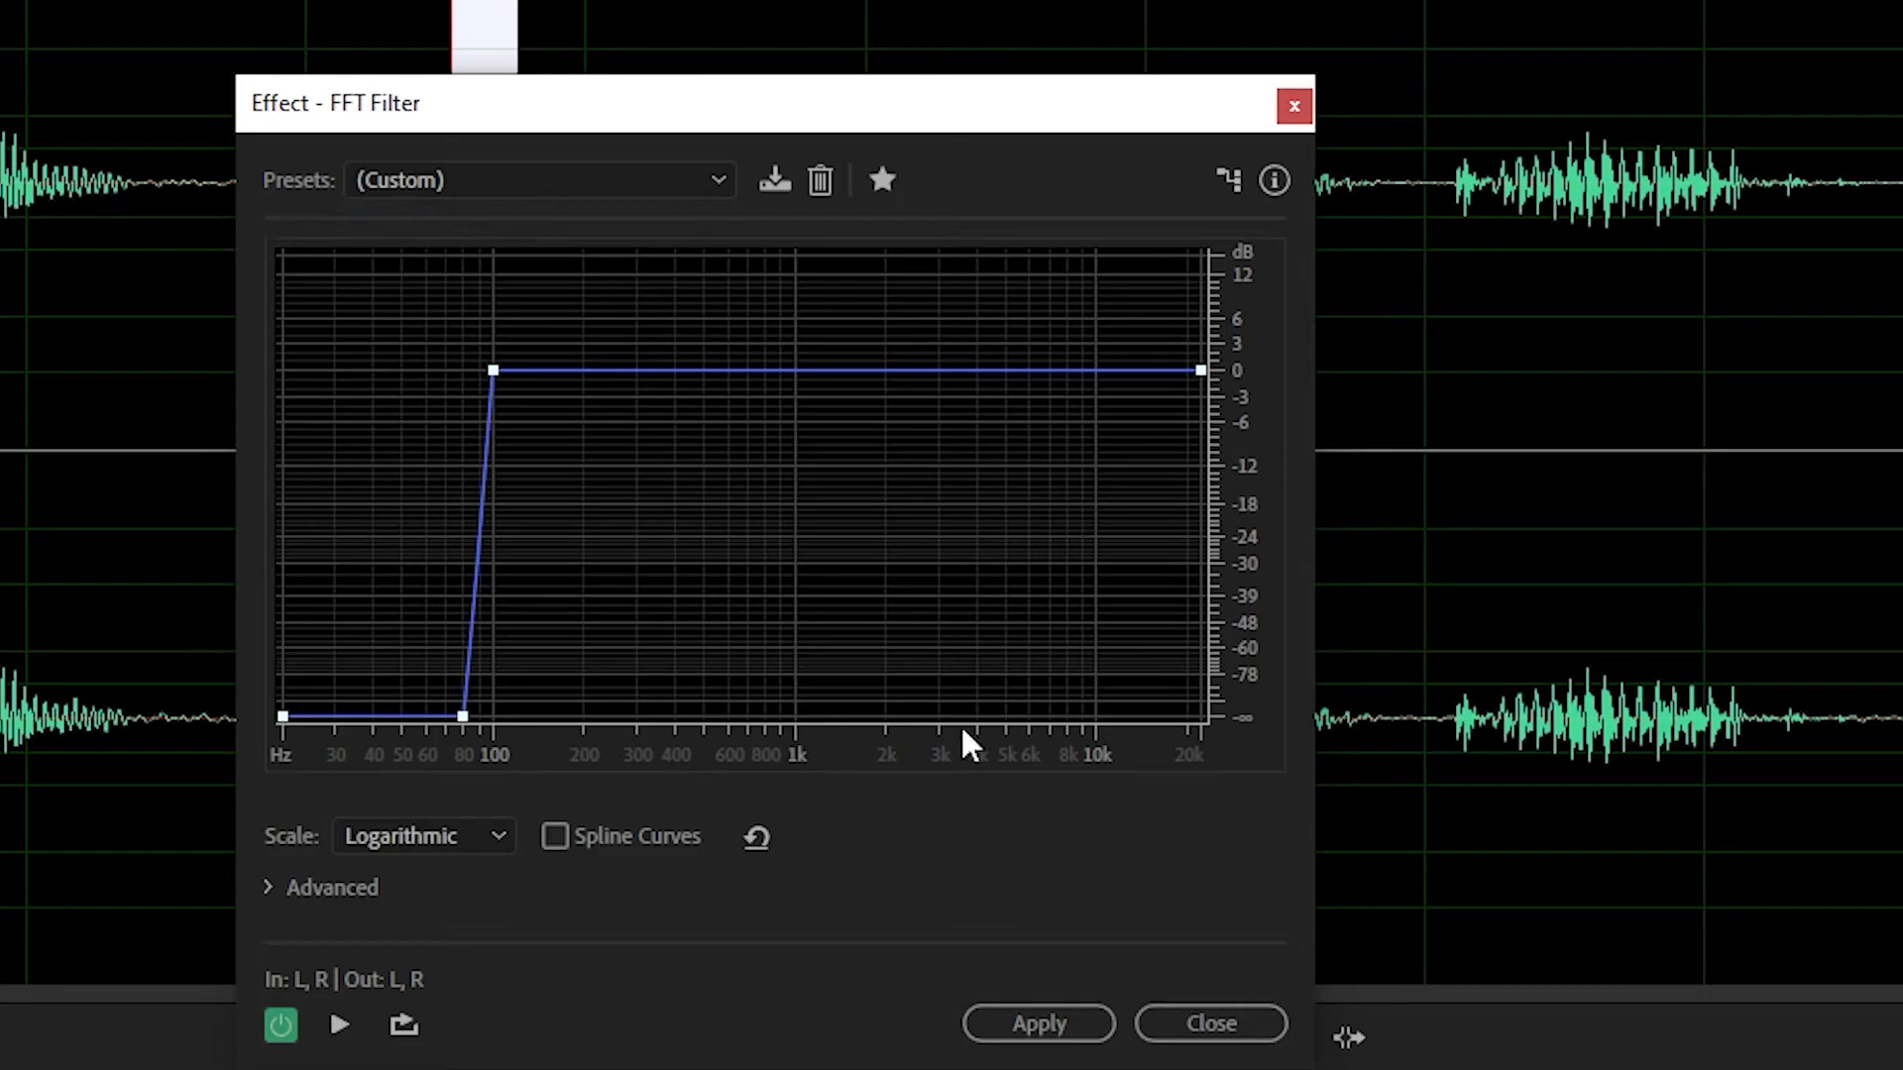
{"action": "left_click", "coordinate": [1047, 1033]}
Step: Play the filtered spot from about 0:26.33 and inspect the waveform after it for further pops
{"action": "left_click", "coordinate": [566, 338]}
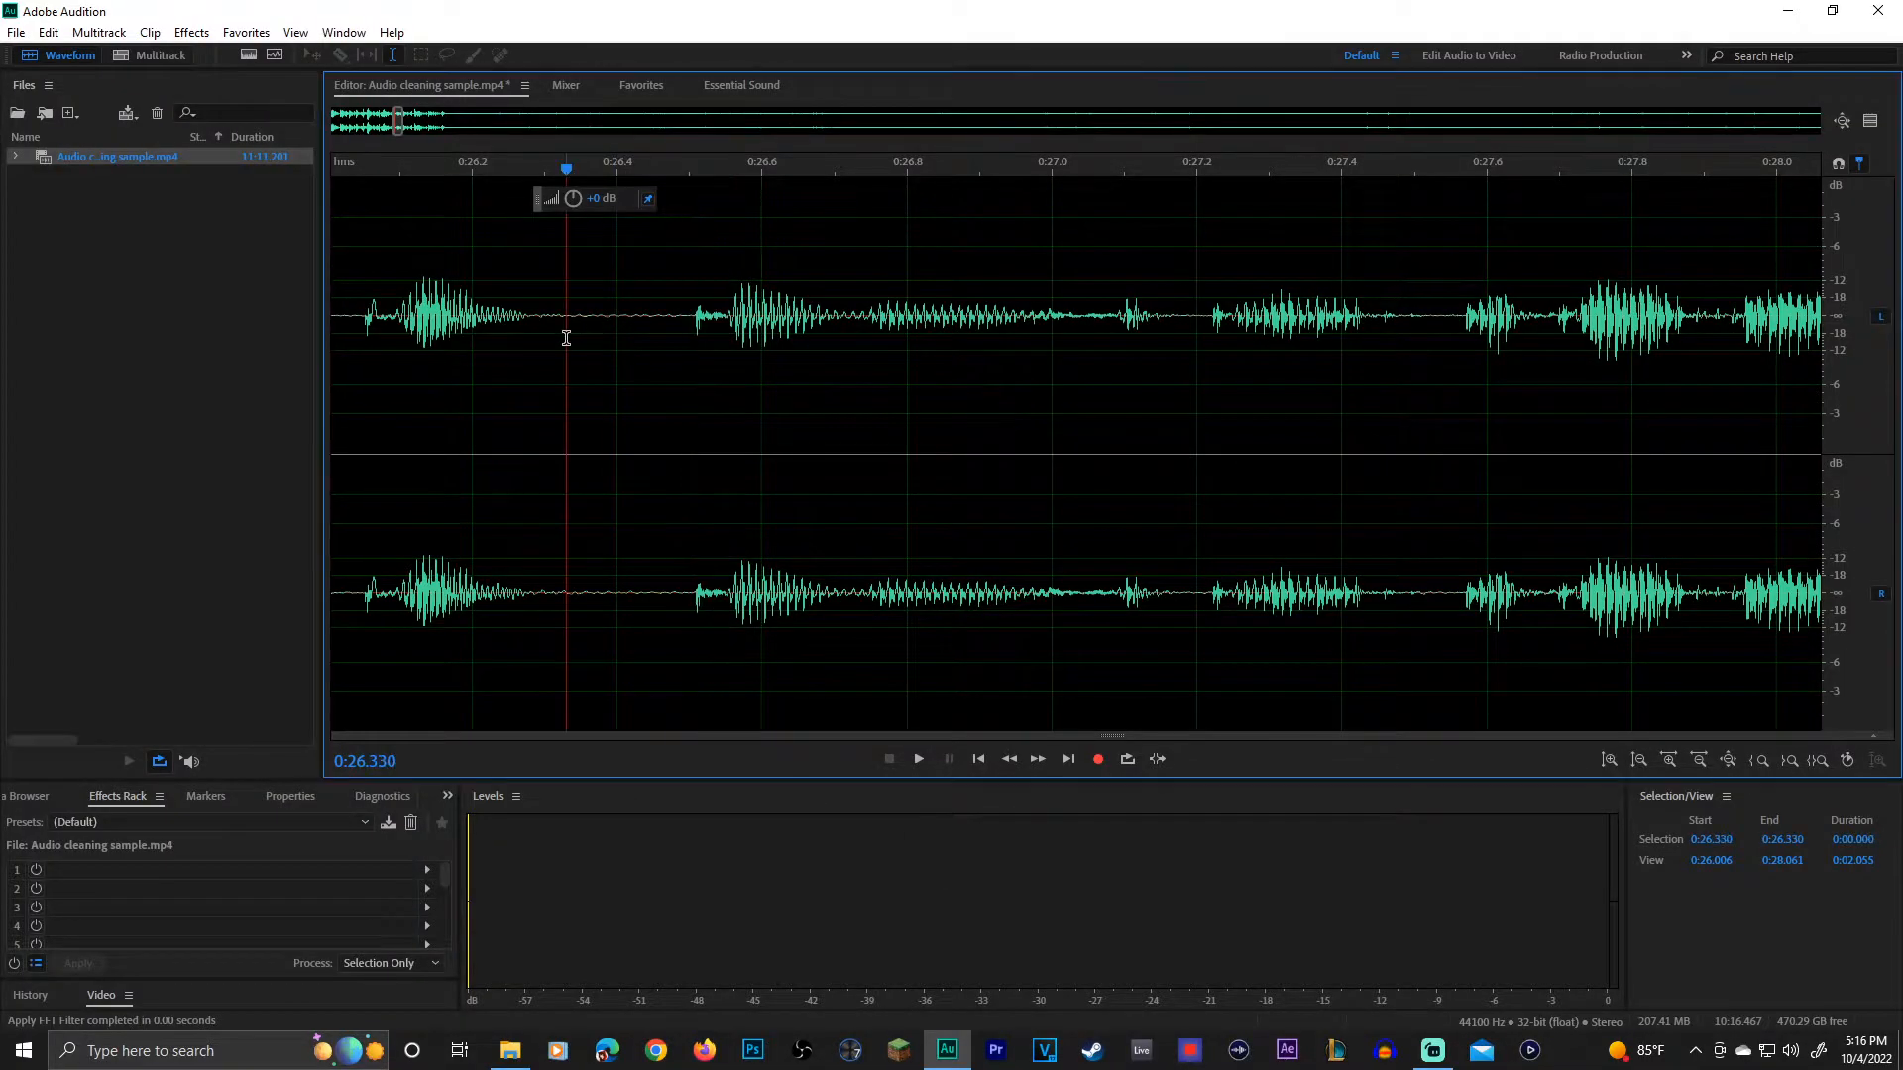
{"action": "key", "text": "space"}
{"action": "key", "text": "space"}
{"action": "scroll", "coordinate": [459, 203], "scroll_direction": "down", "scroll_amount": 3}
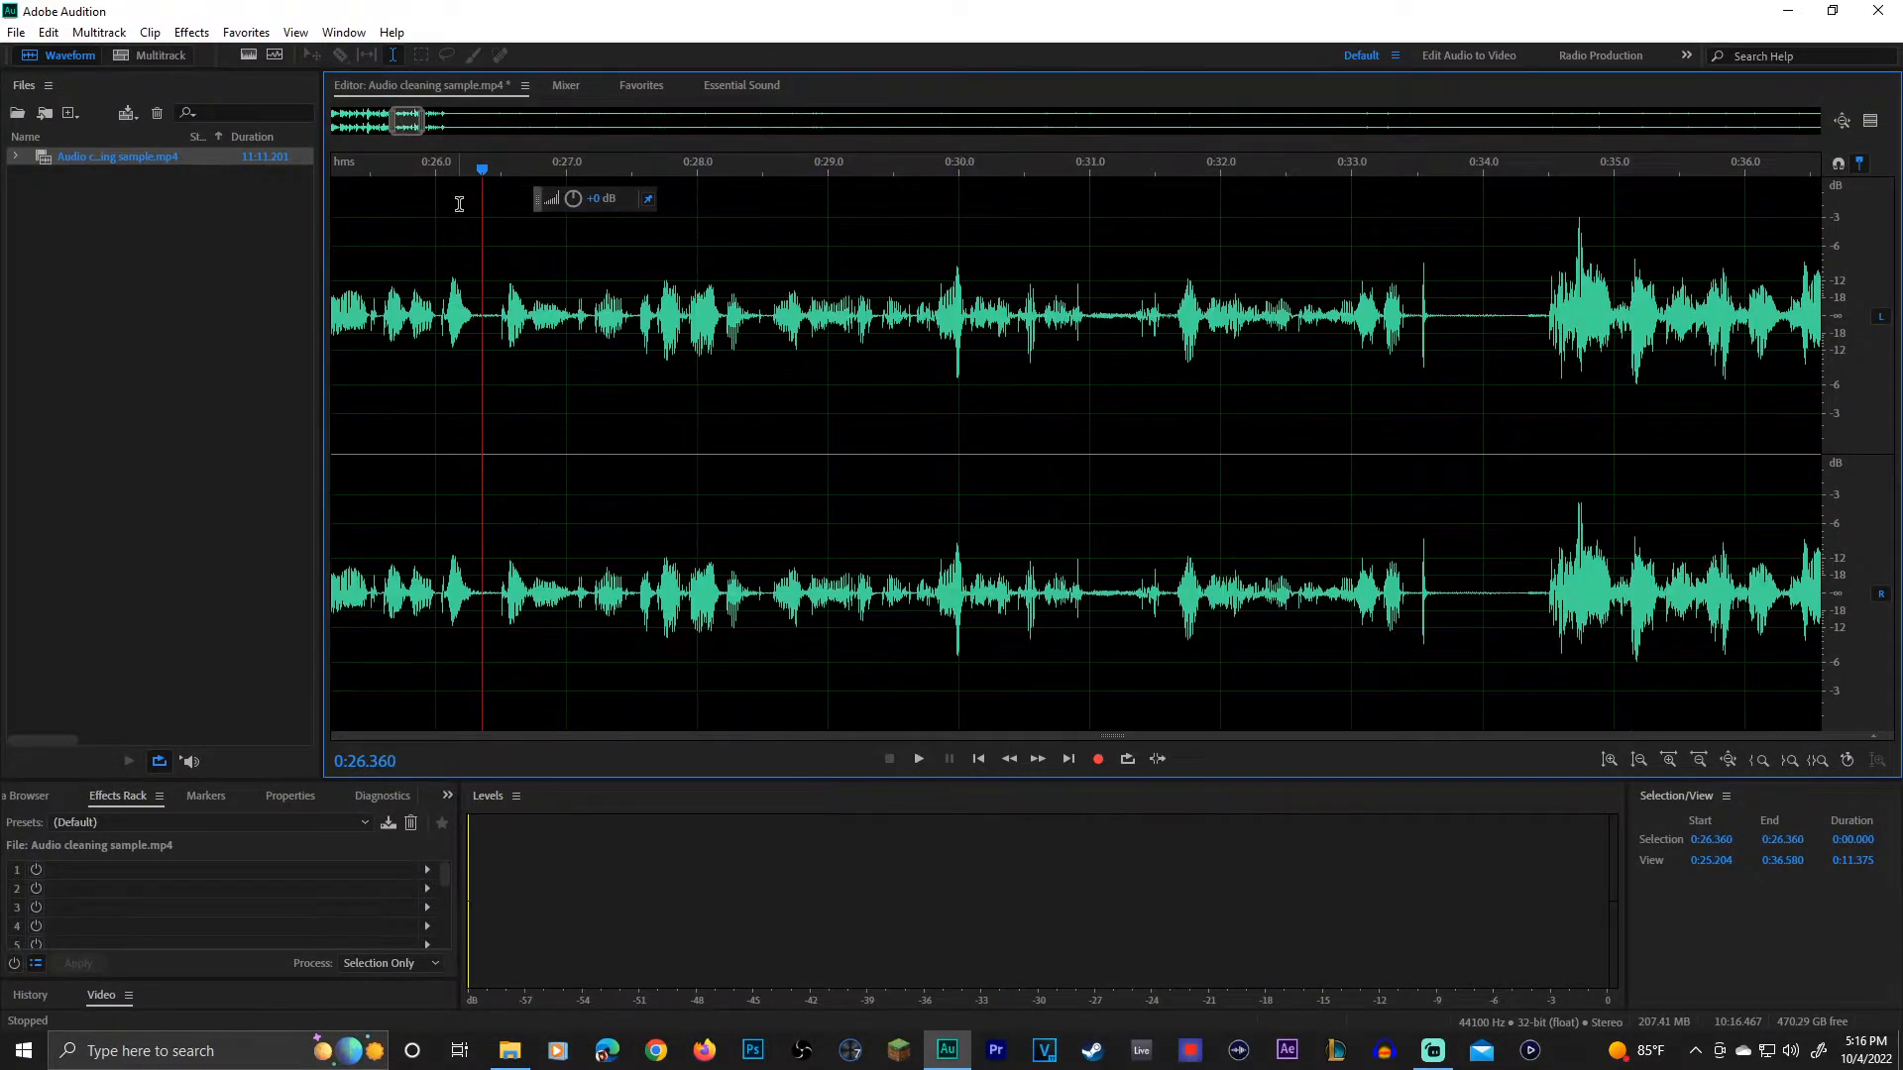
{"action": "scroll", "coordinate": [755, 330], "scroll_direction": "up", "scroll_amount": 2}
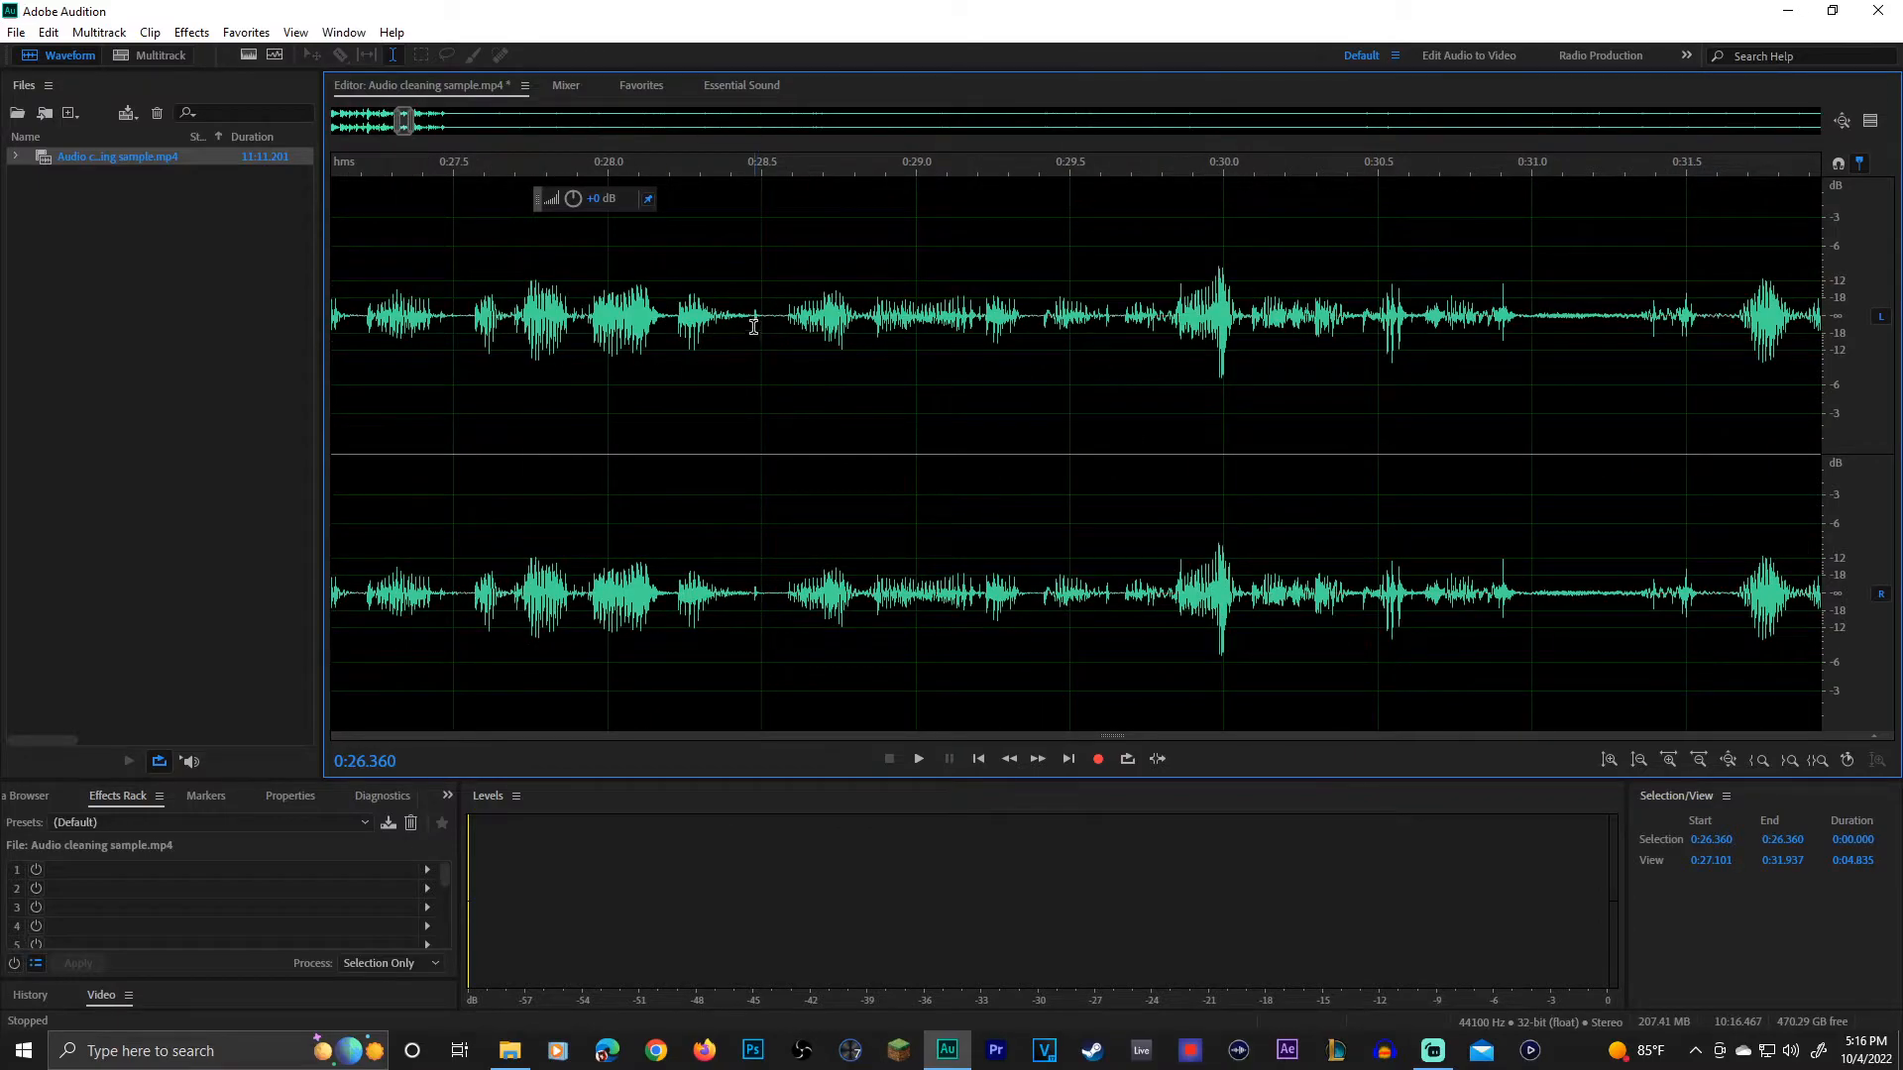
Step: Inspect the waveform from about 0:29.38 to 0:29.52 for another low-frequency pop
{"action": "scroll", "coordinate": [756, 331], "scroll_direction": "up", "scroll_amount": 2}
{"action": "left_click_drag", "start_coordinate": [1372, 327], "coordinate": [1474, 328]}
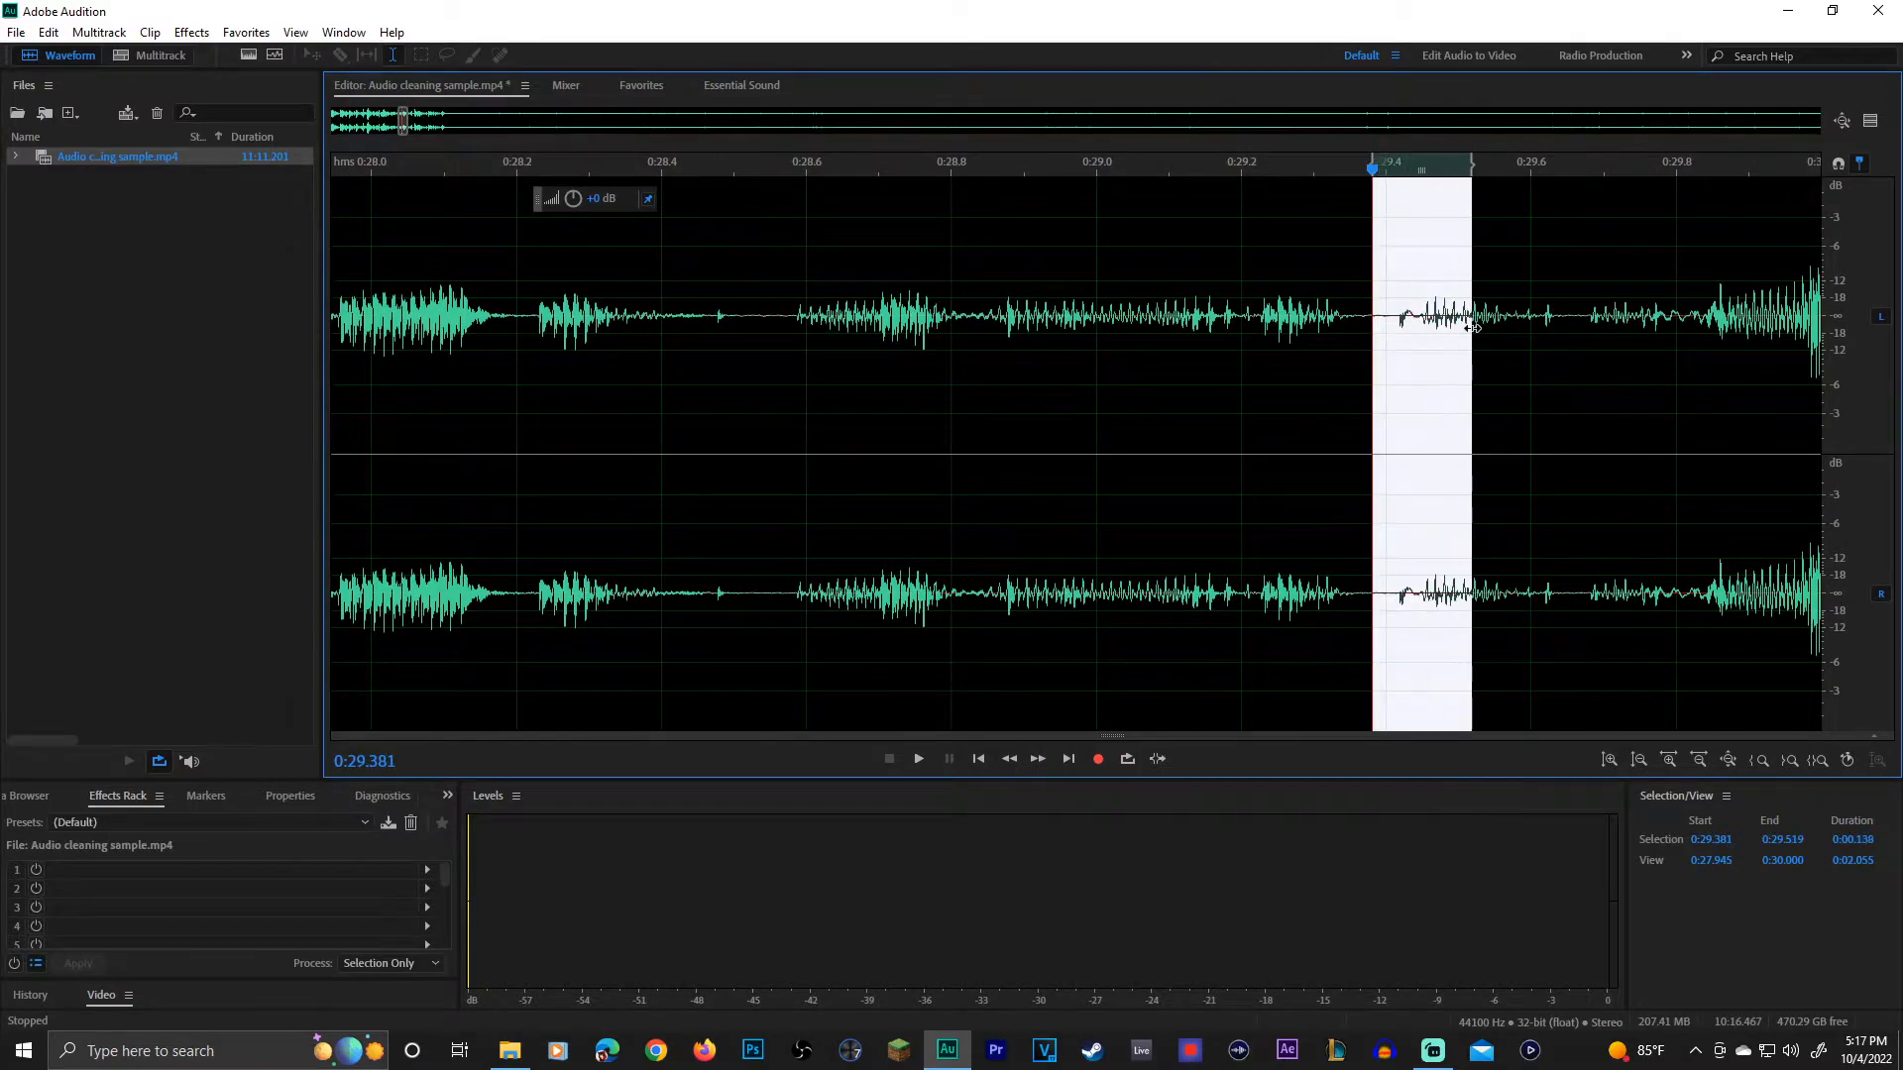
{"action": "left_click", "coordinate": [1386, 328]}
{"action": "scroll", "coordinate": [1214, 342], "scroll_direction": "down", "scroll_amount": 8}
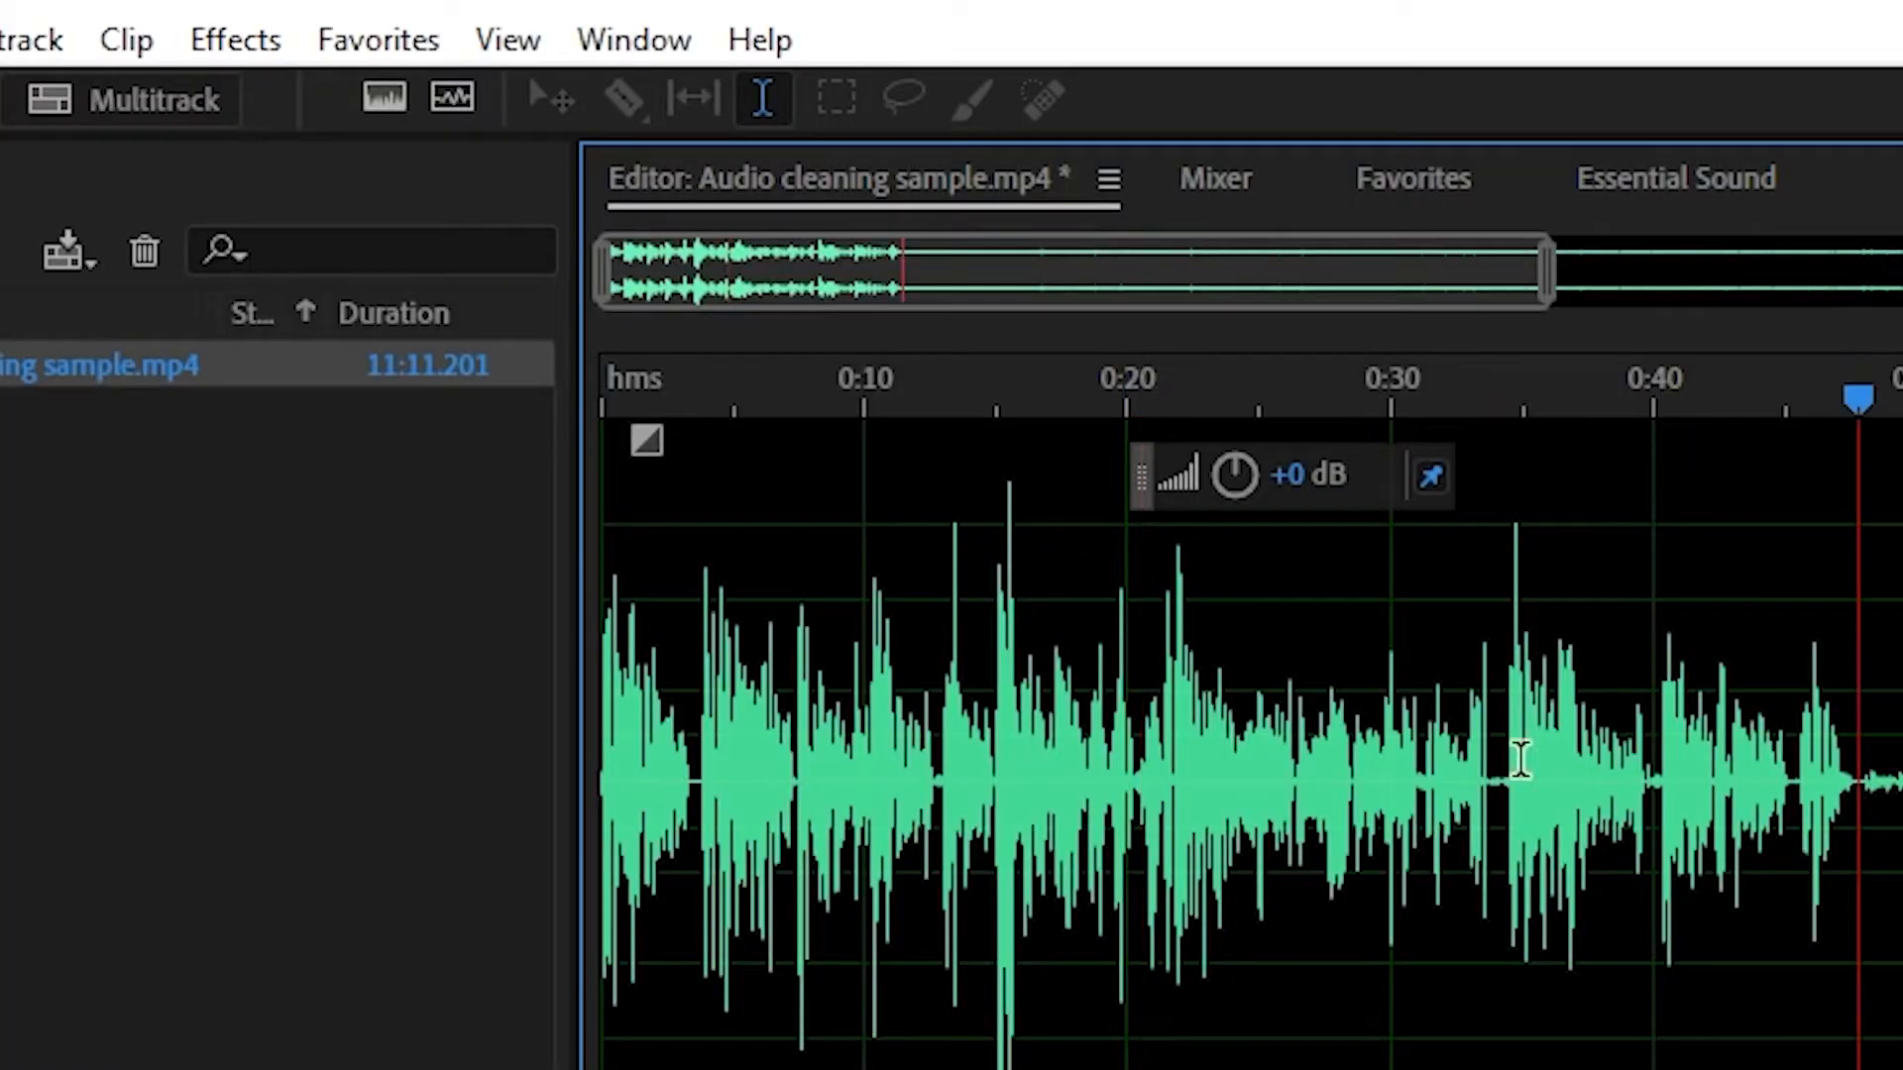
{"action": "key", "text": "ctrl+a"}
{"action": "left_click", "coordinate": [230, 40]}
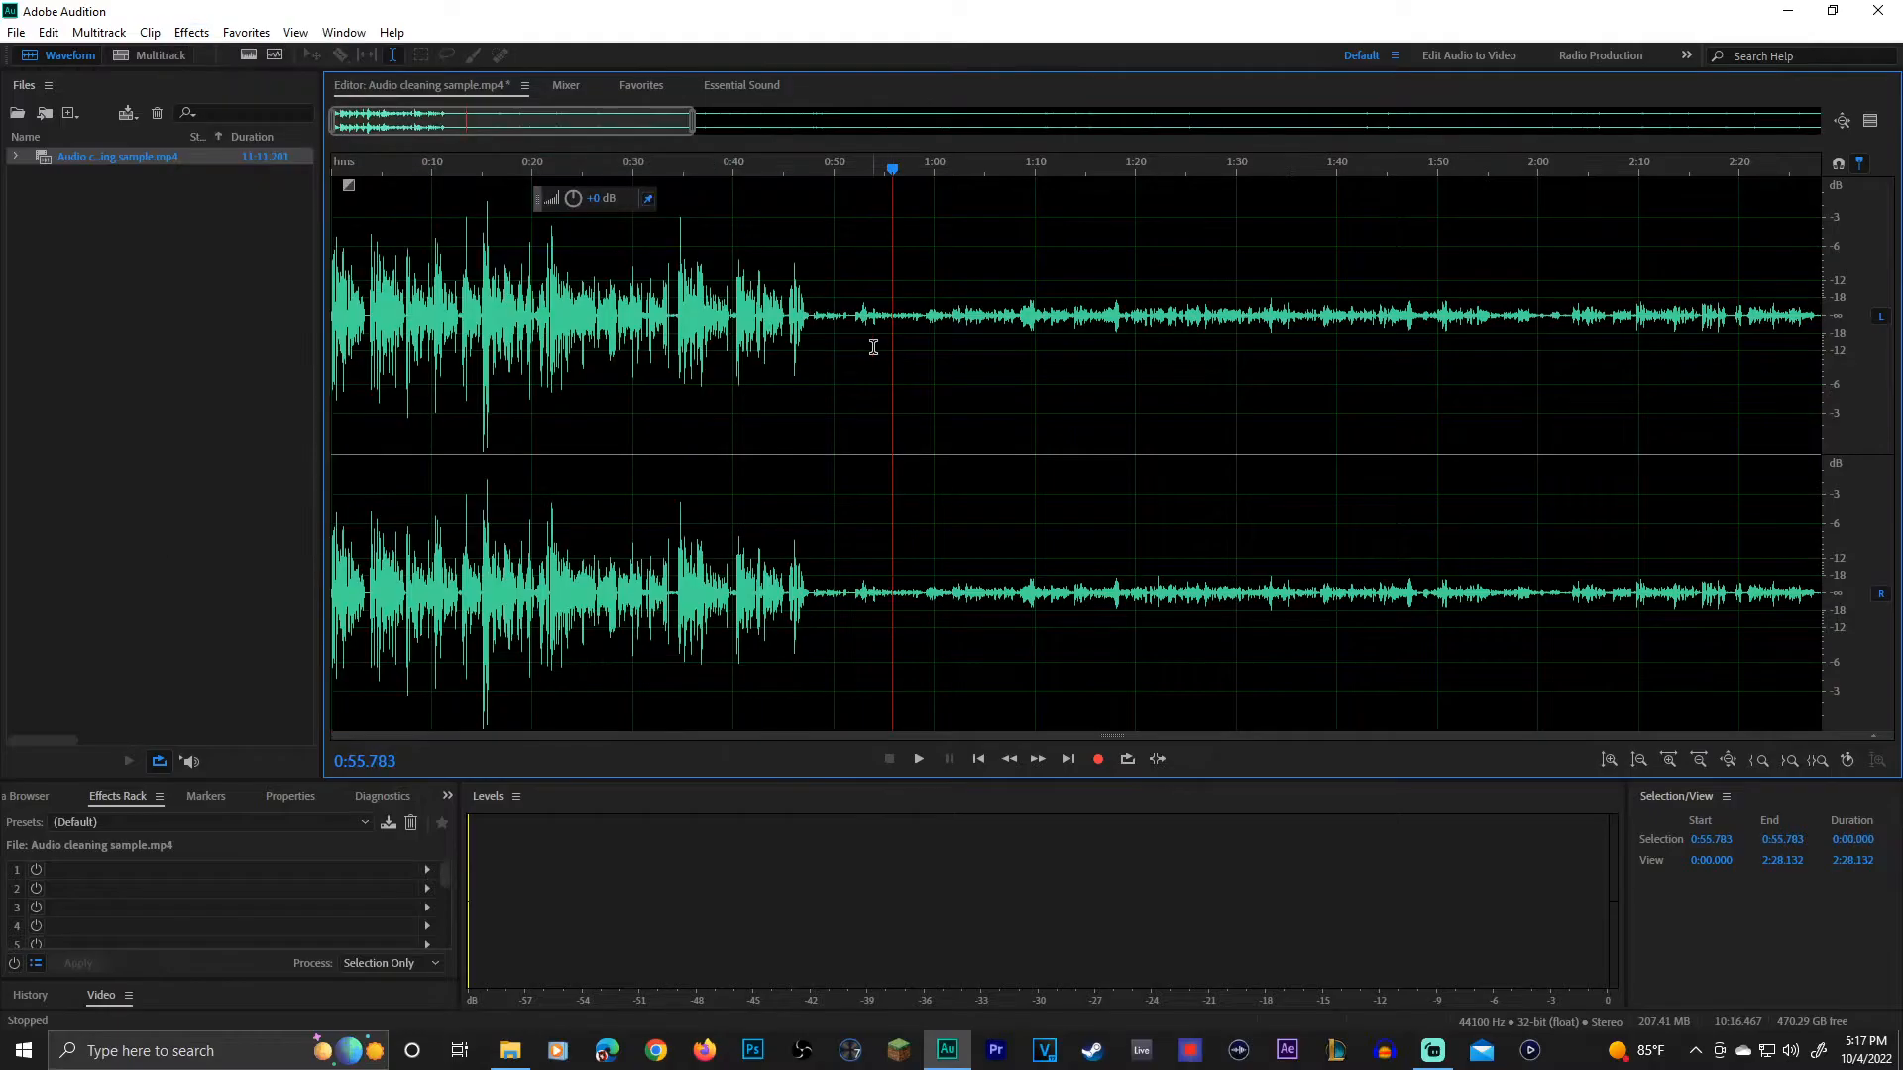
Step: Capture a noise print from the quiet pause between about 0:51.52 and 0:52.10
{"action": "scroll", "coordinate": [835, 359], "scroll_direction": "up", "scroll_amount": 3}
{"action": "left_click_drag", "start_coordinate": [872, 335], "coordinate": [927, 330]}
{"action": "left_click", "coordinate": [904, 333]}
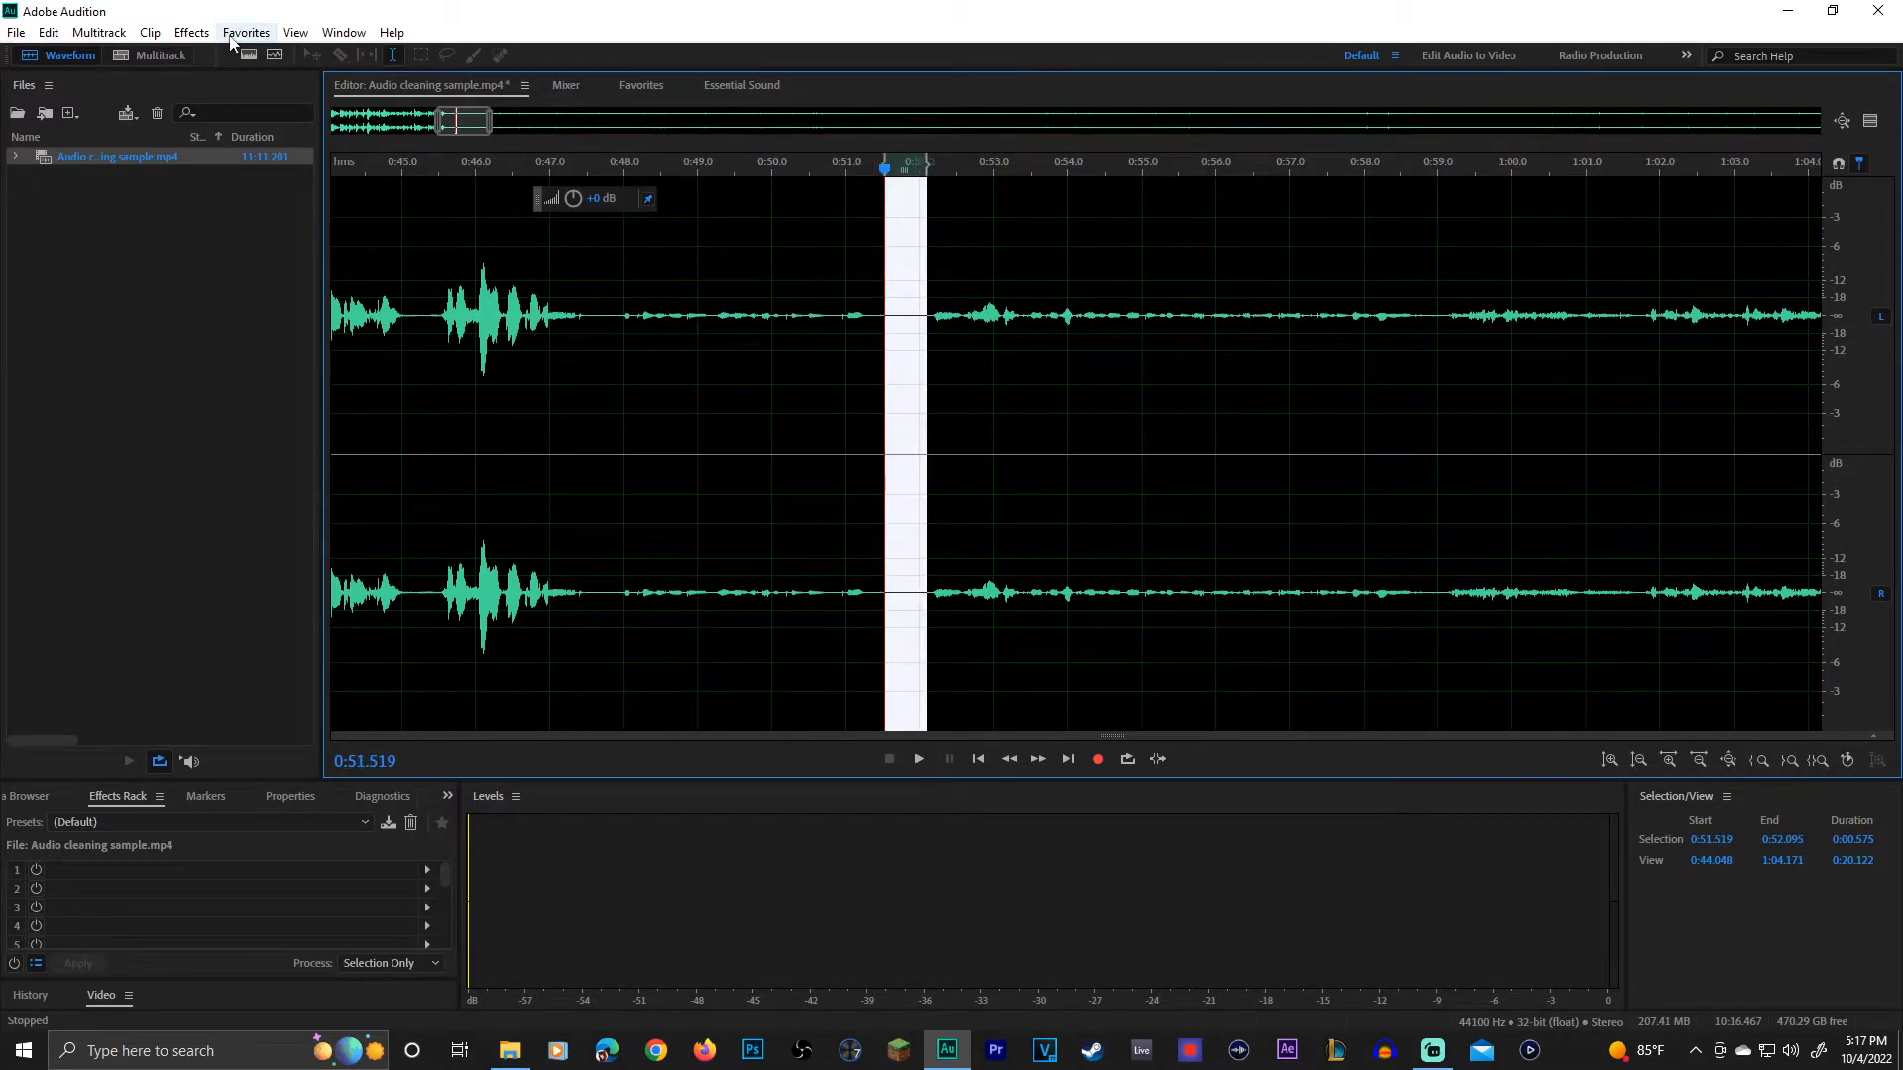
{"action": "left_click", "coordinate": [191, 32]}
{"action": "mouse_move", "coordinate": [375, 387]}
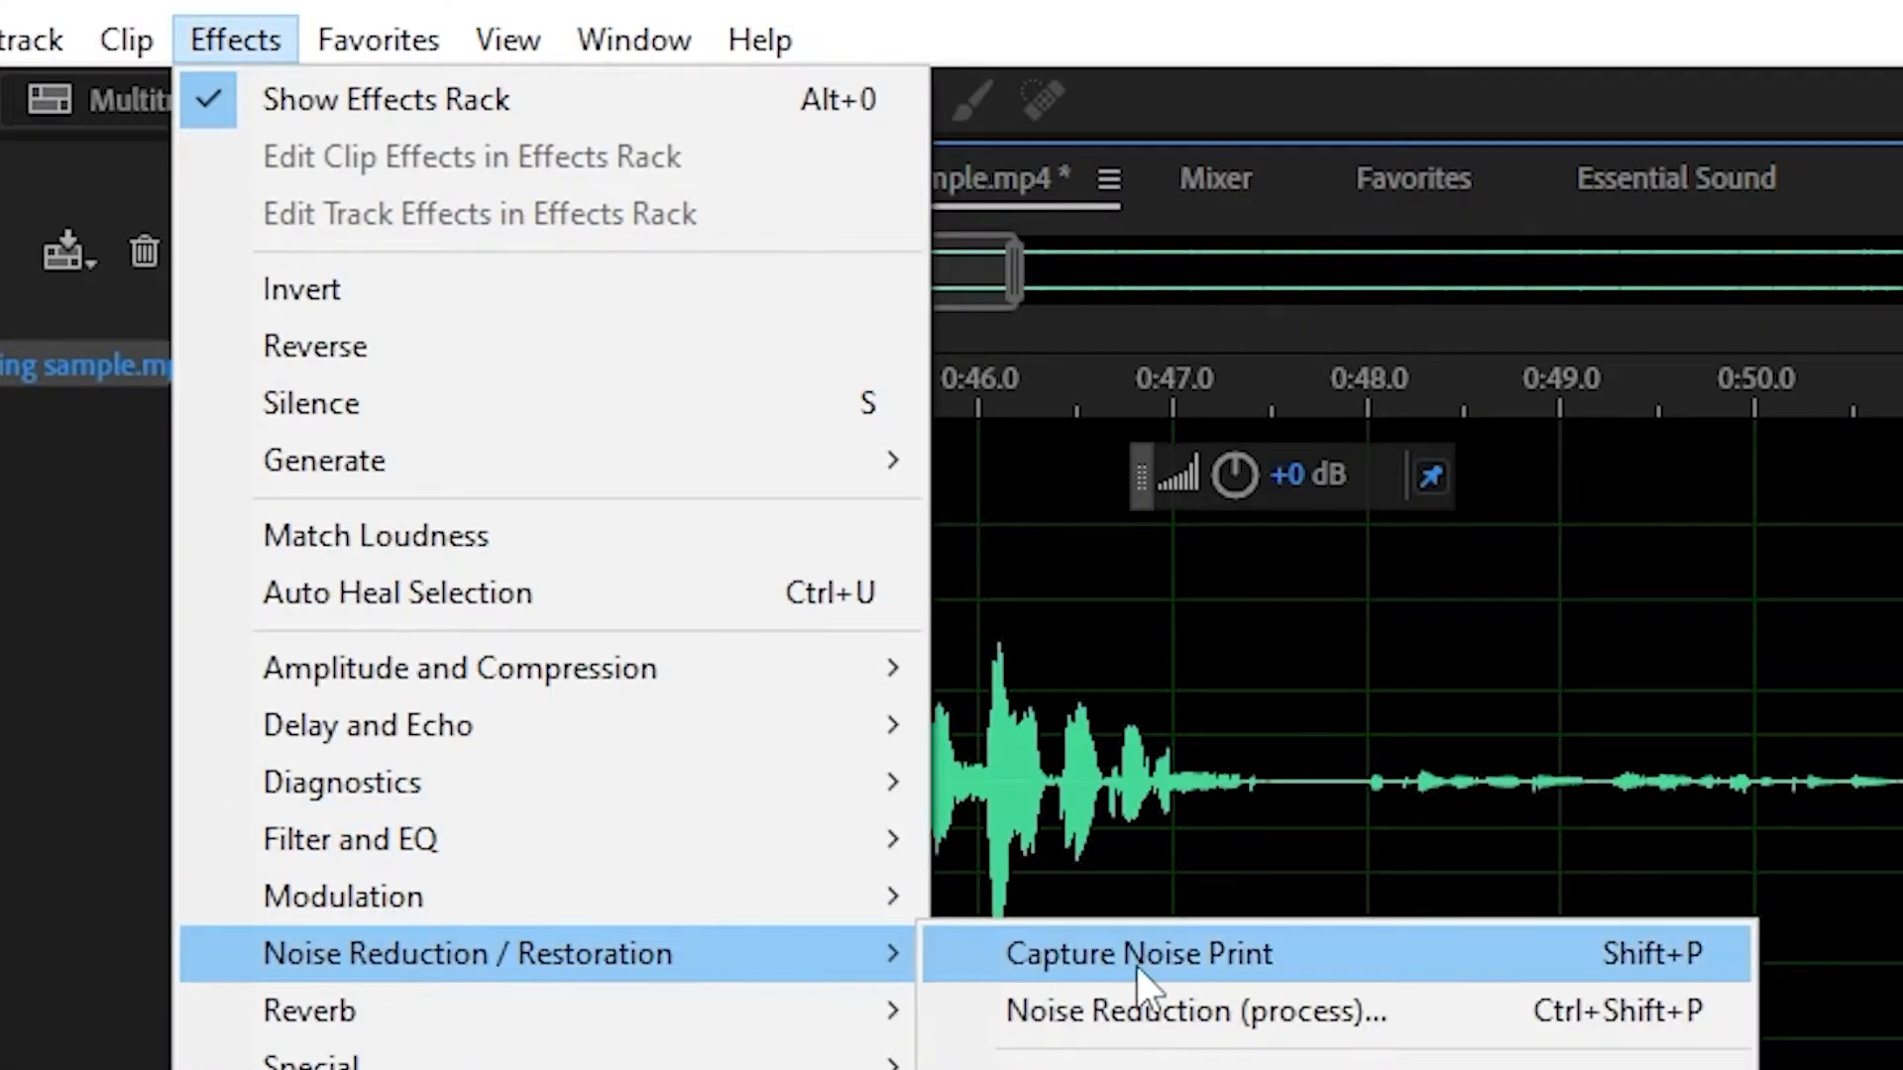
{"action": "left_click", "coordinate": [1138, 954]}
Step: Apply Noise Reduction at 100%, reducing by 9.9 dB, to the visible waveform and play the result from about 0:45.5
{"action": "double_click", "coordinate": [658, 479]}
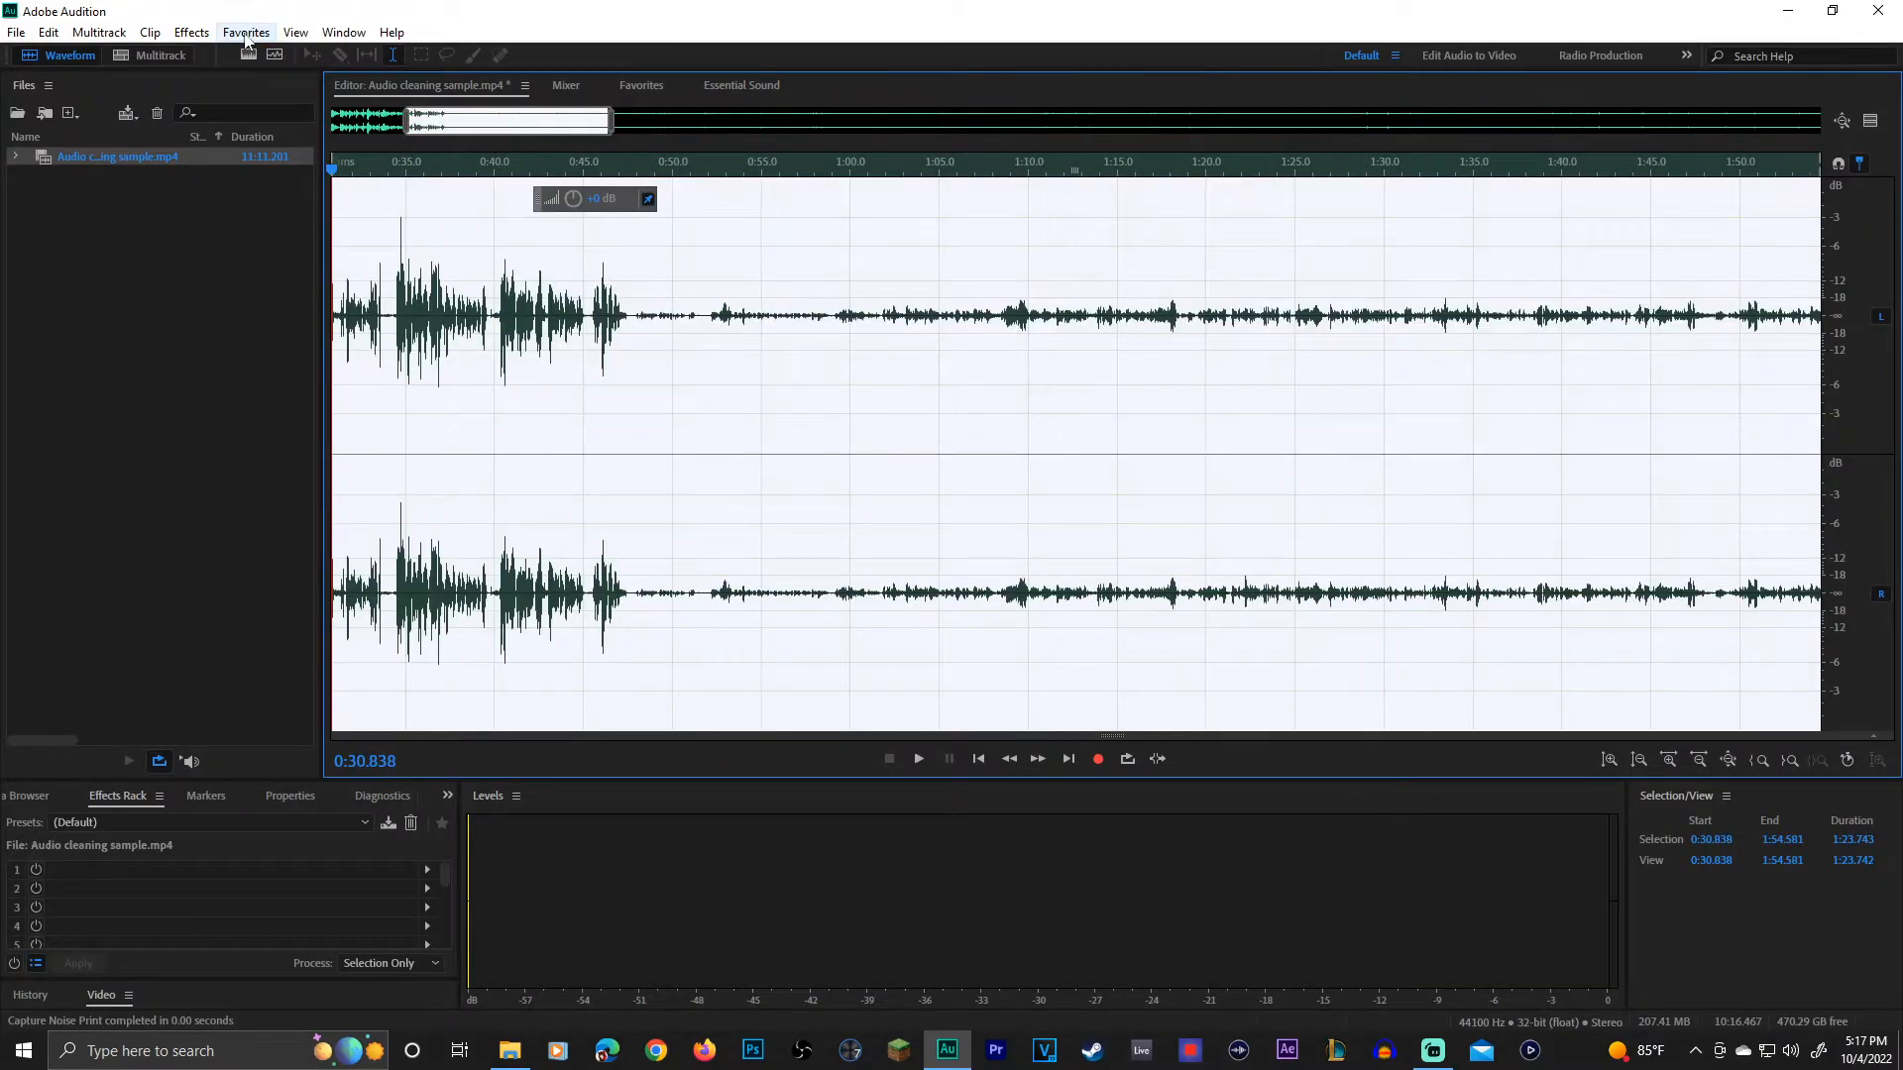
{"action": "left_click", "coordinate": [191, 31]}
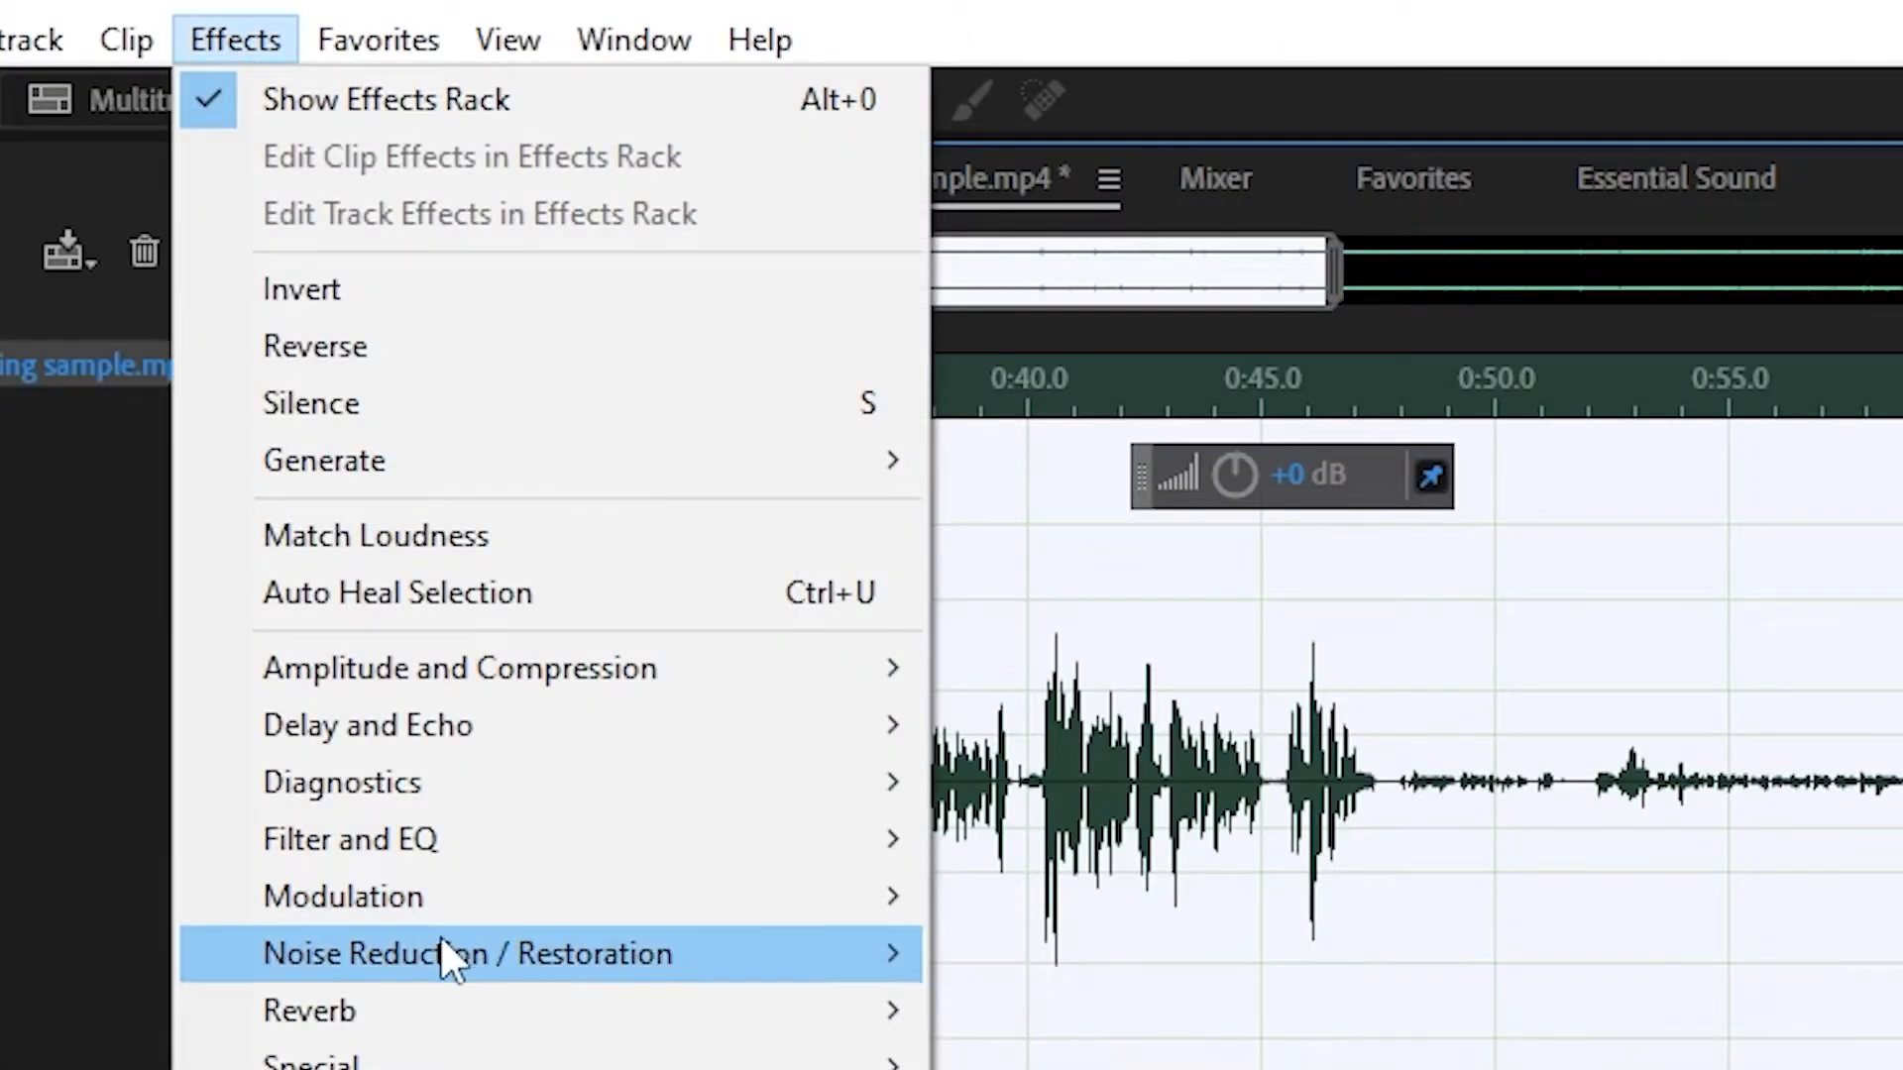
{"action": "left_click", "coordinate": [1368, 1020]}
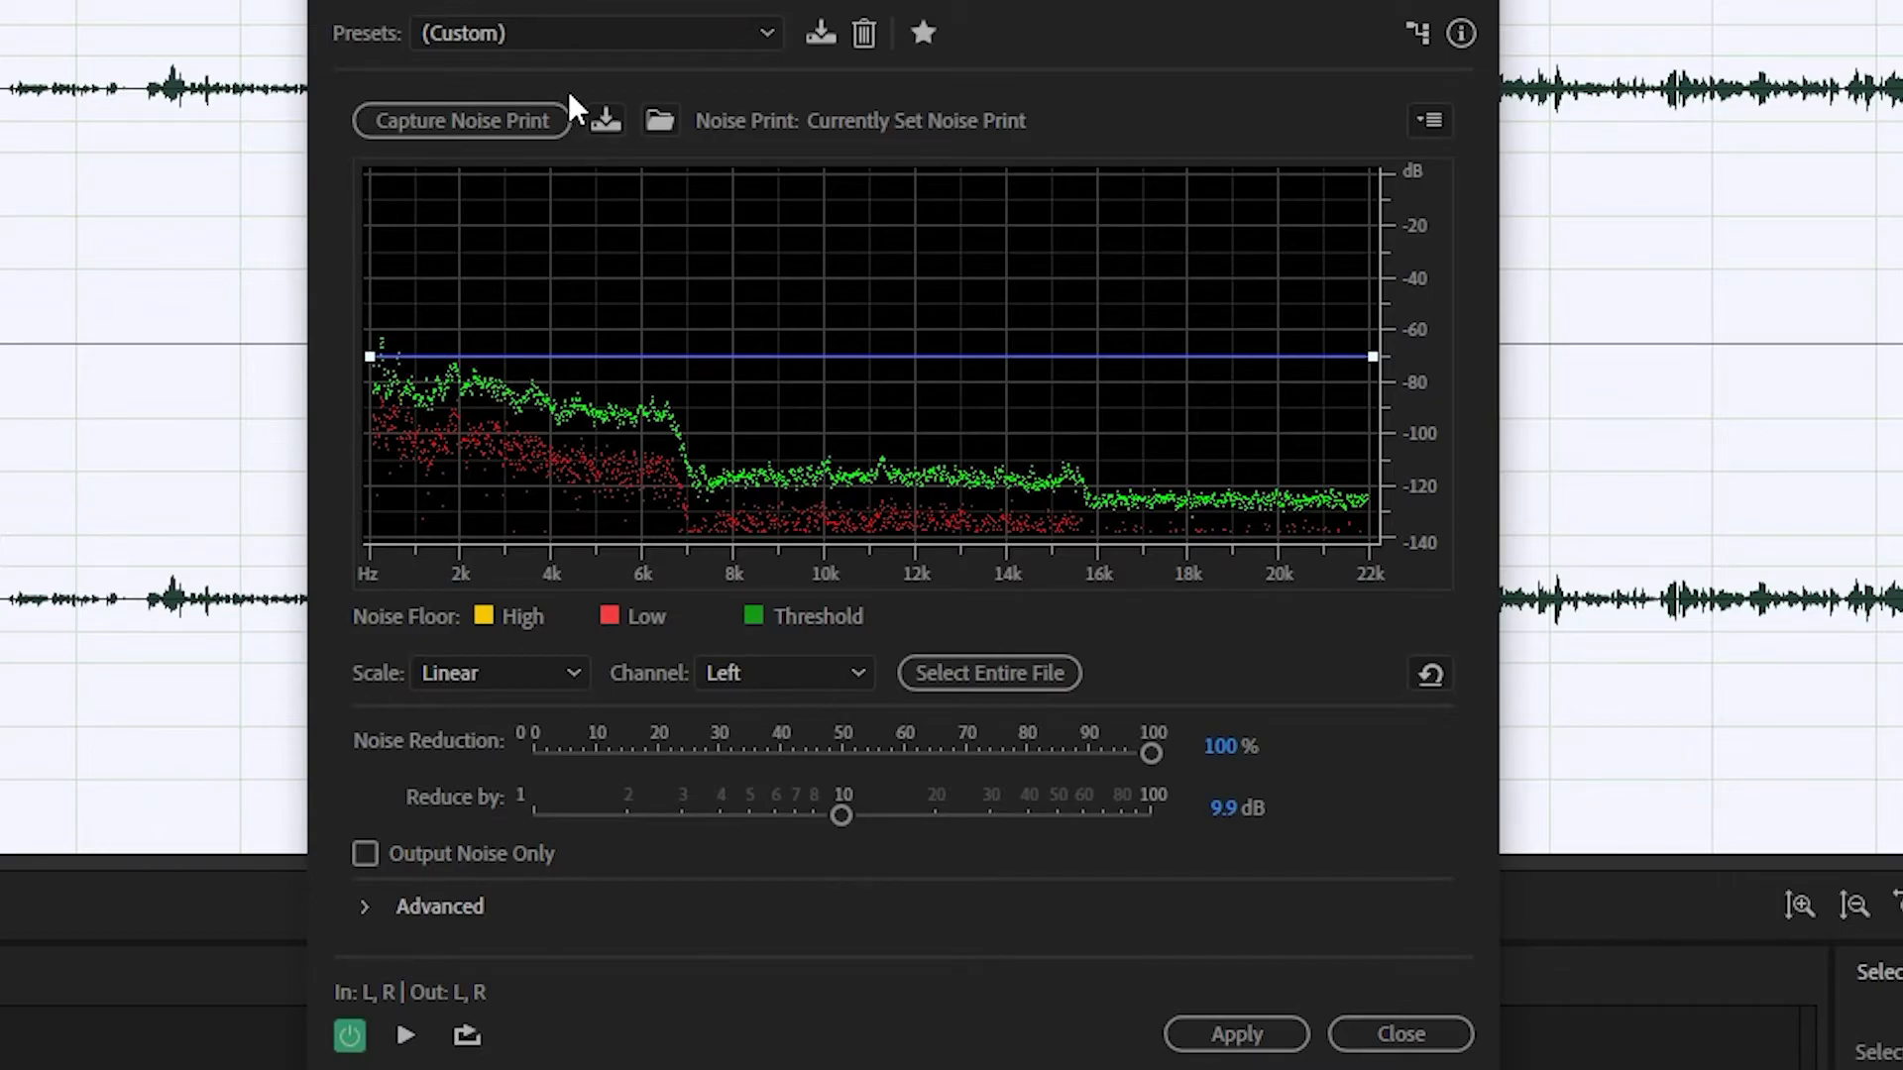
{"action": "left_click", "coordinate": [1229, 1031]}
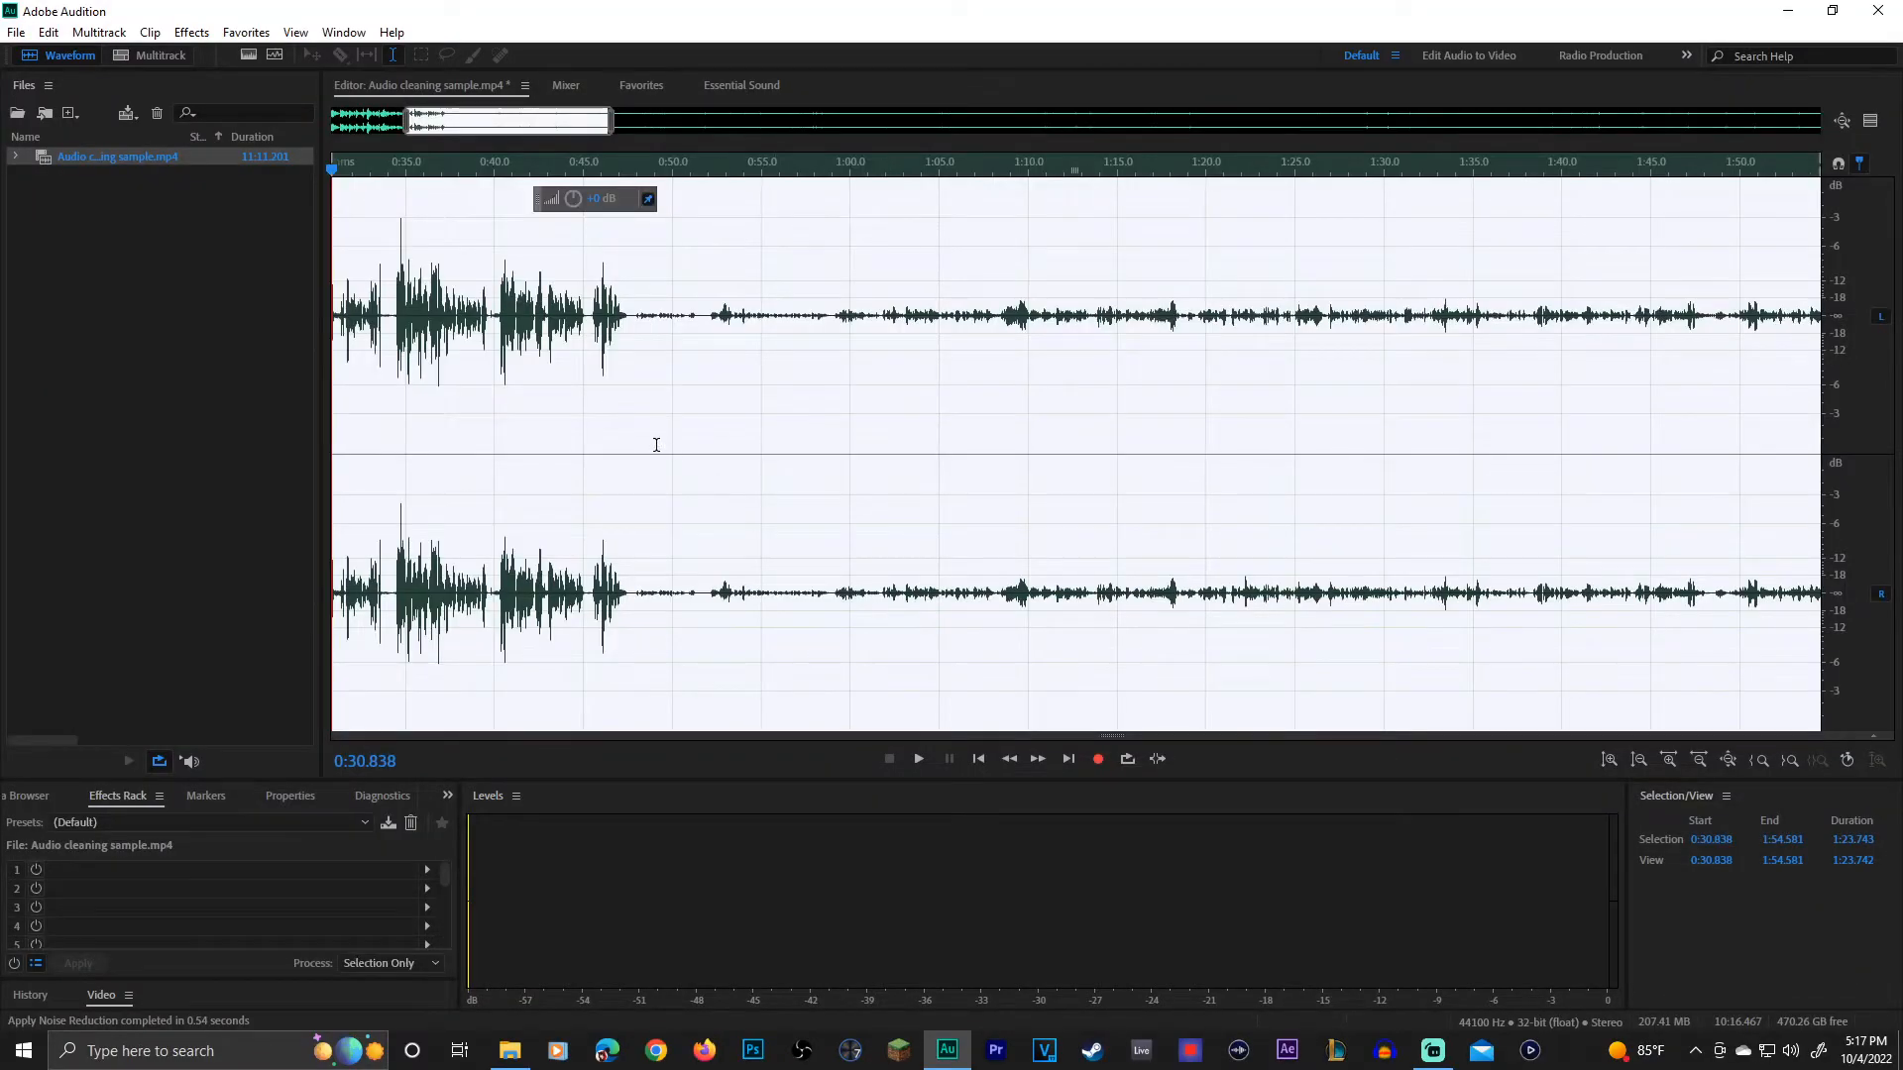
{"action": "left_click", "coordinate": [592, 399]}
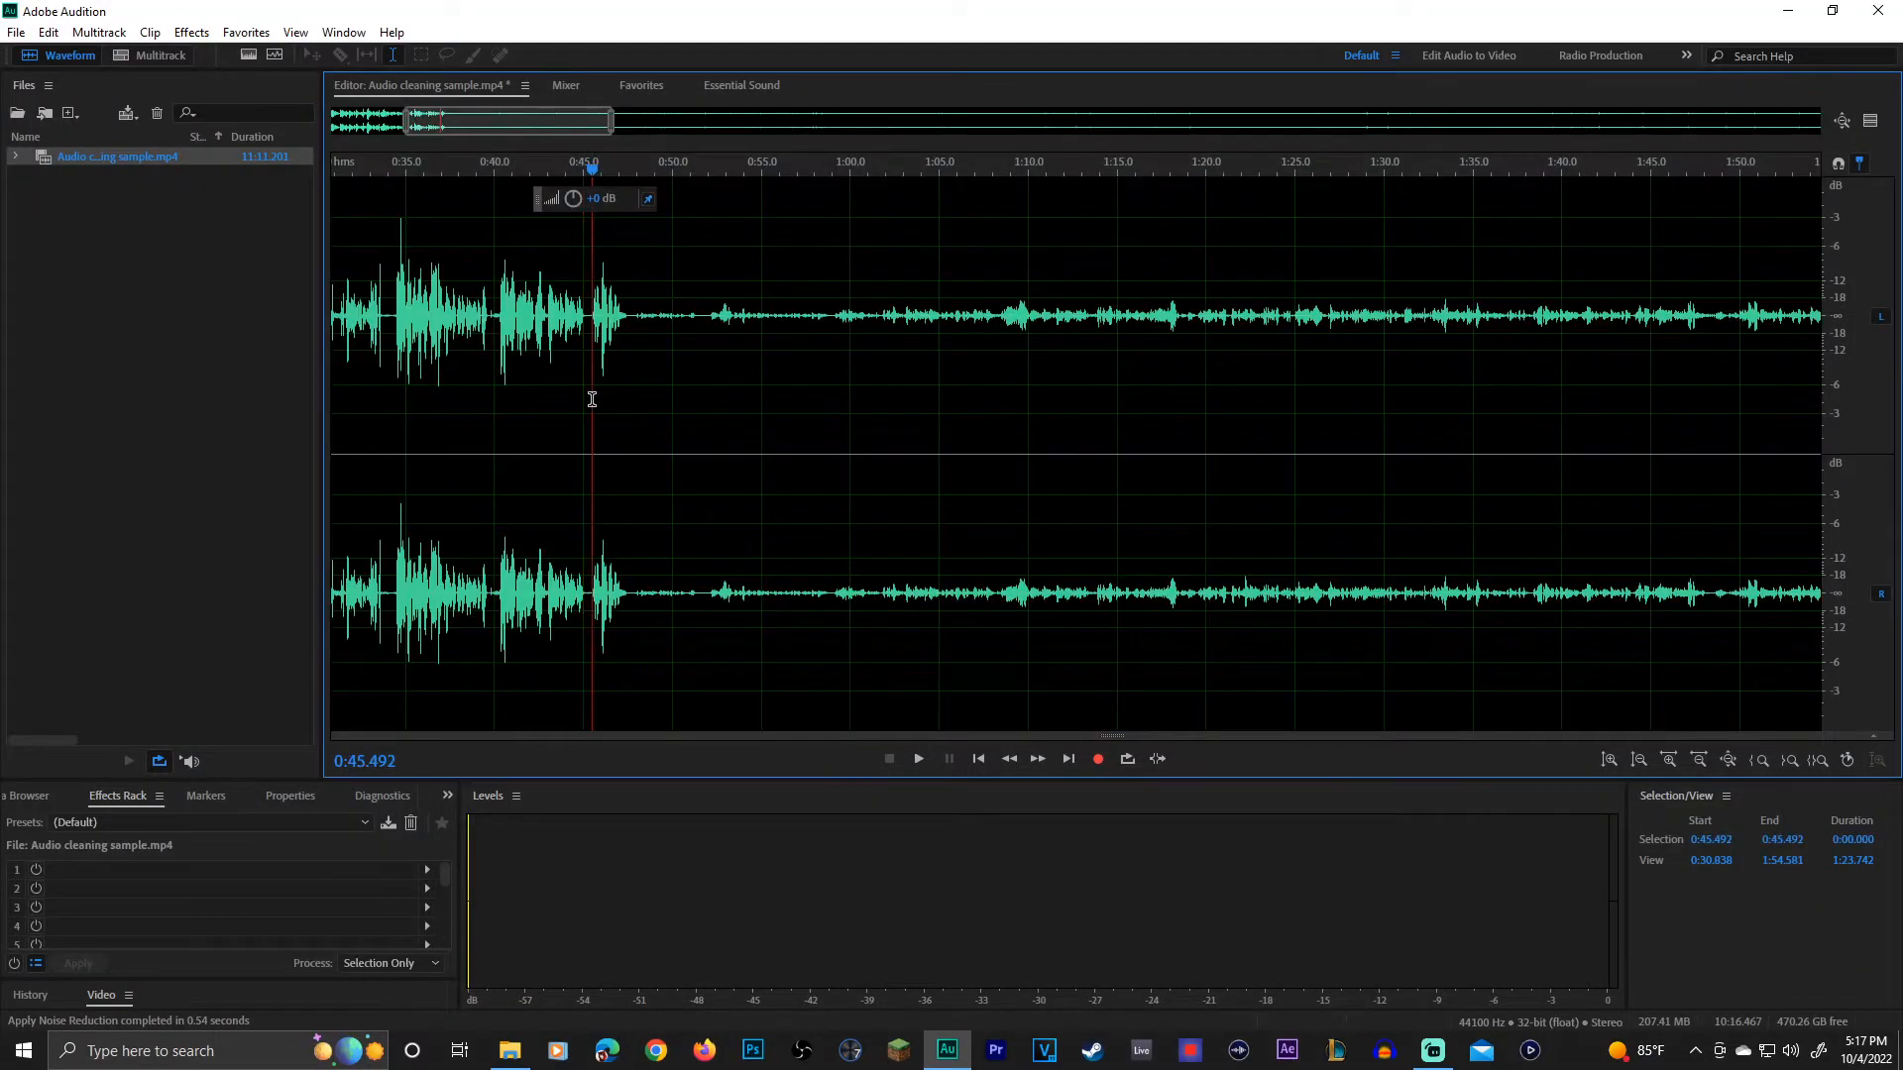
{"action": "key", "text": "space"}
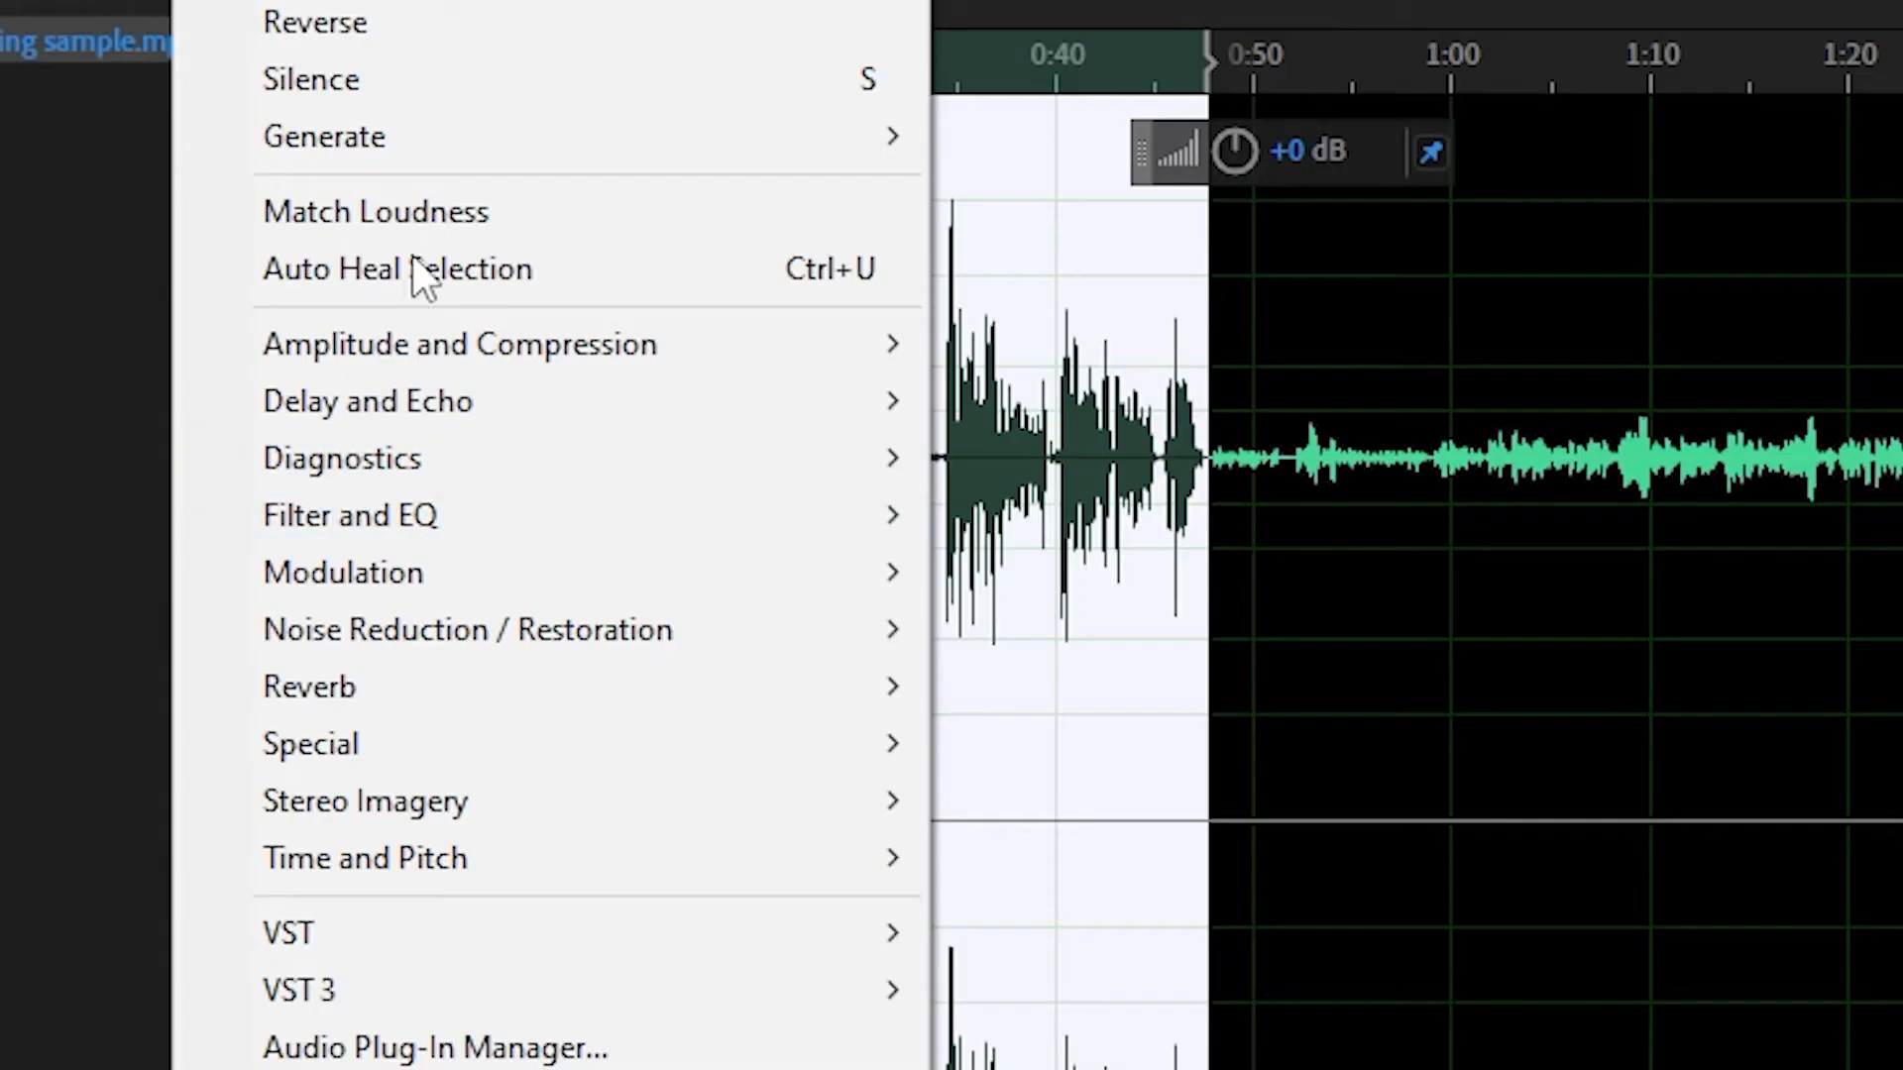
Step: Apply the Parametric Equalizer with the Vocal Enhancer preset and a 13.9 dB high shelf at 17458 Hz to the speech up to about 0:47.7
{"action": "mouse_move", "coordinate": [259, 277]}
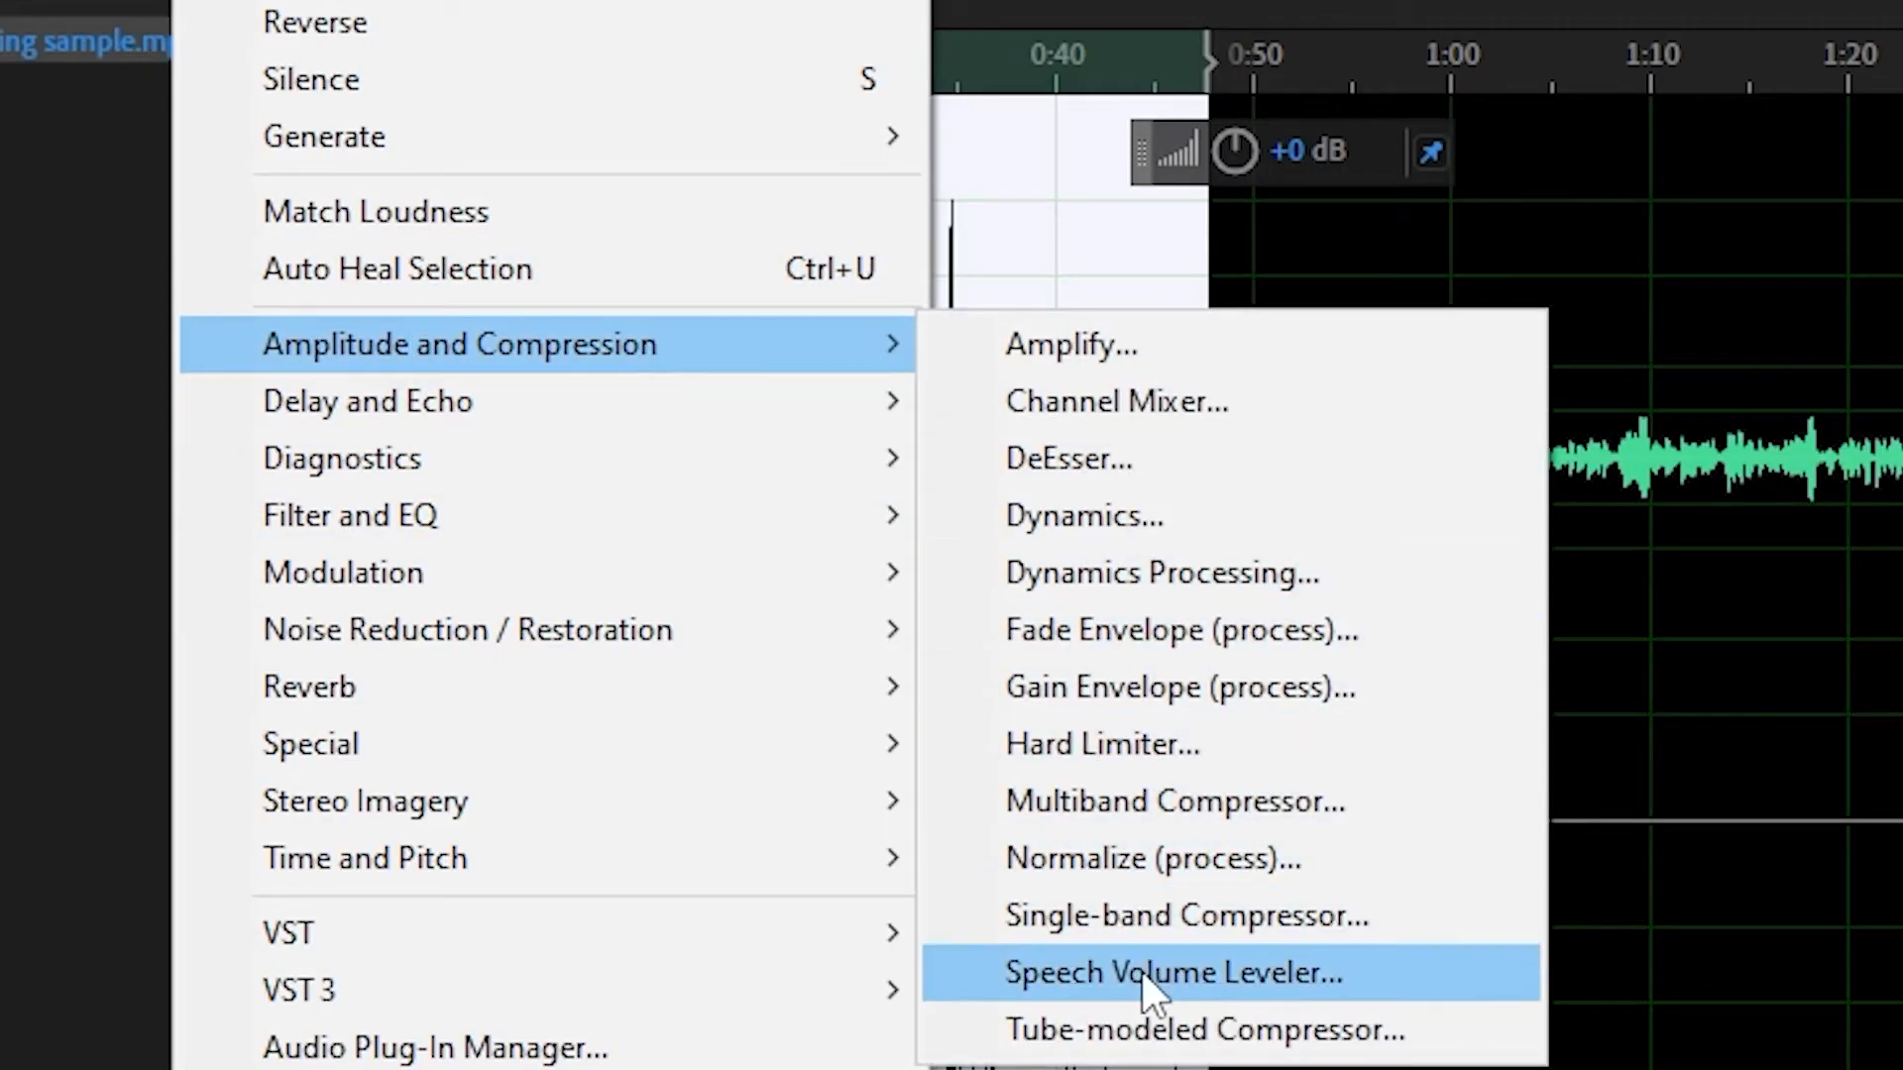
{"action": "mouse_move", "coordinate": [521, 511]}
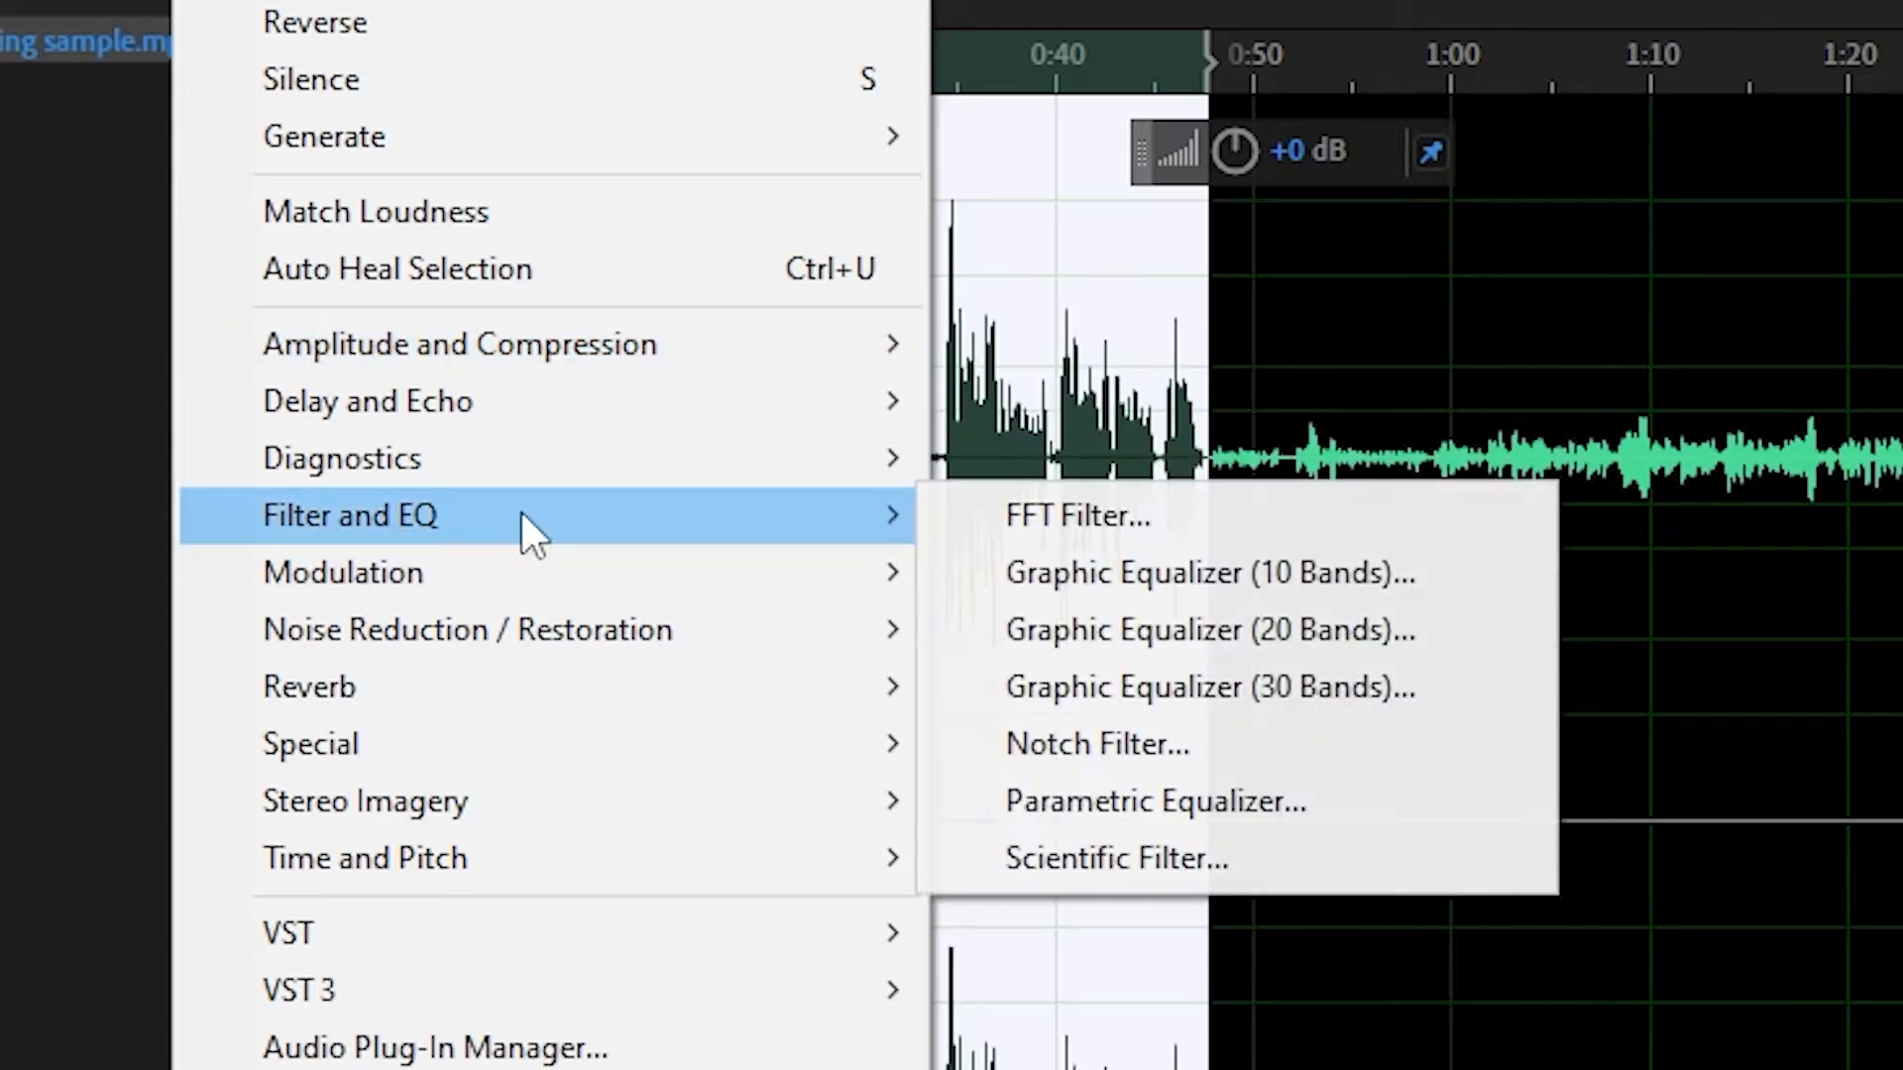
{"action": "left_click", "coordinate": [1156, 801]}
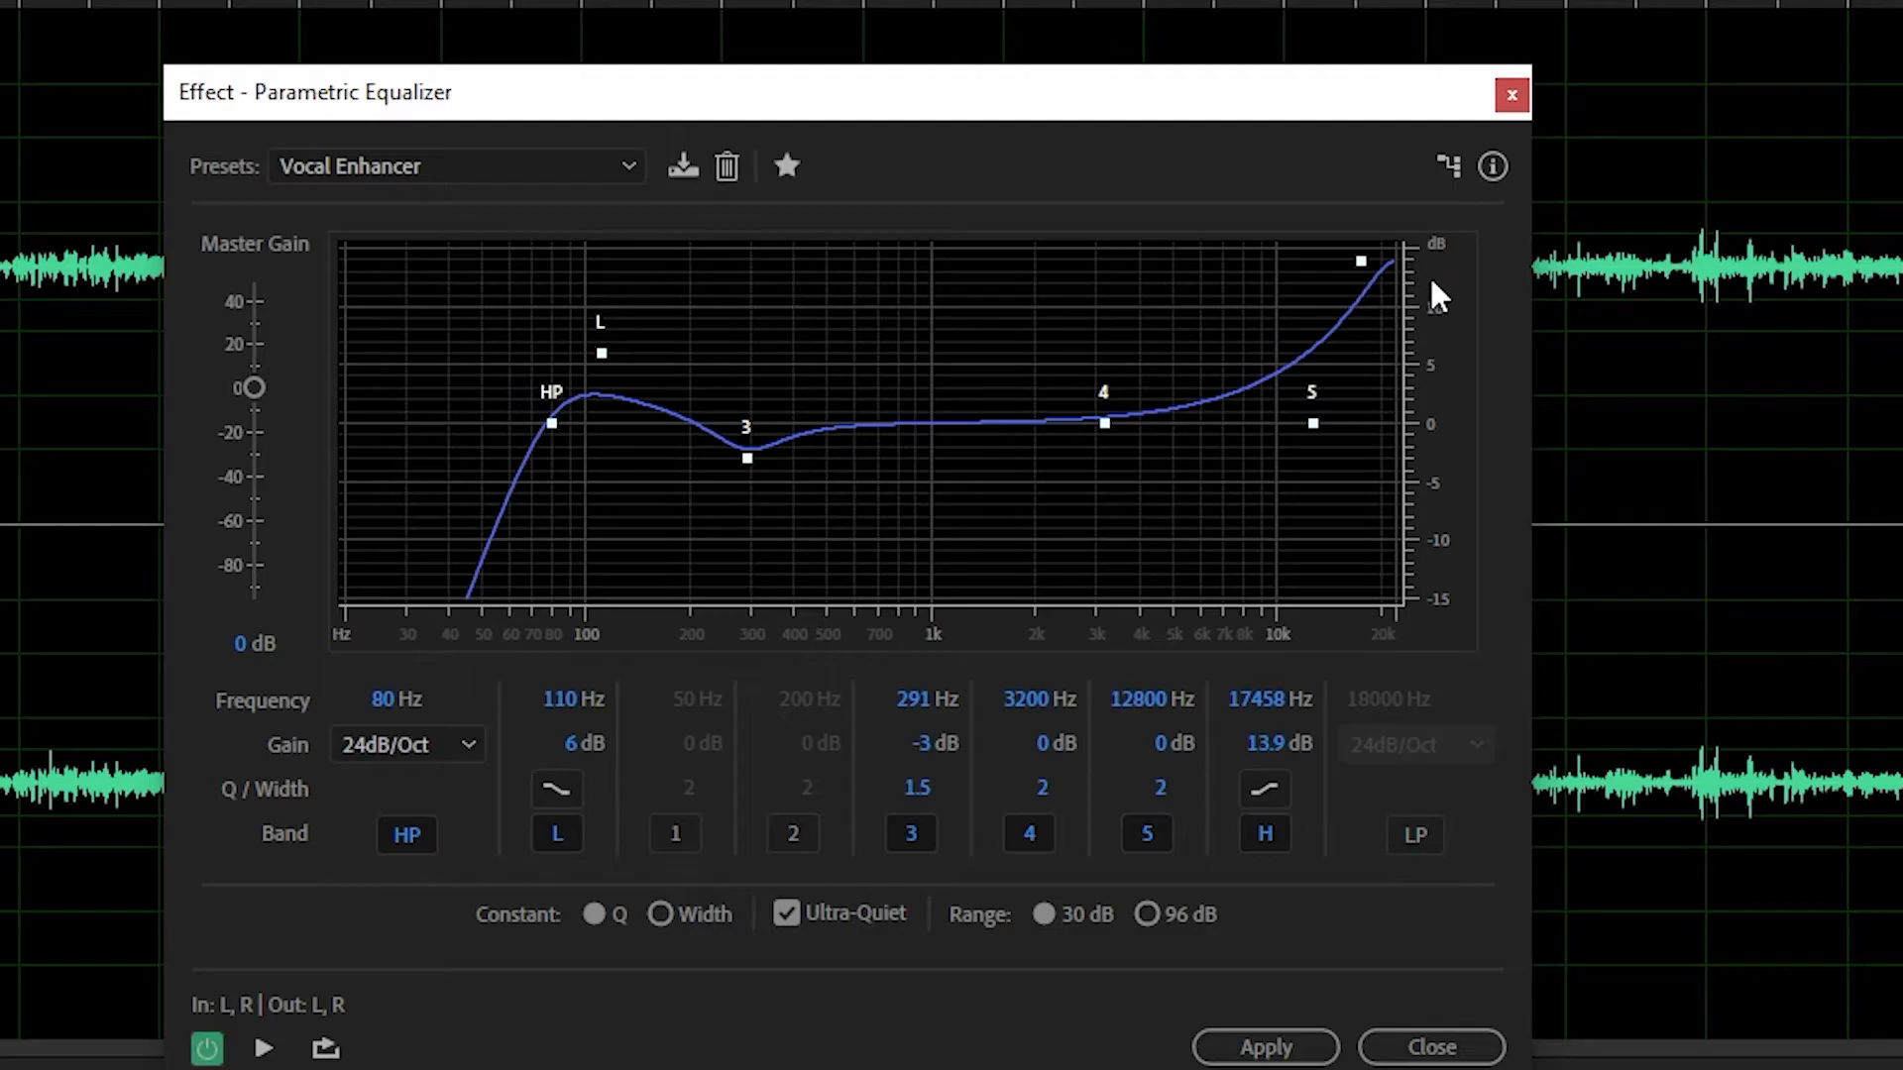
{"action": "left_click", "coordinate": [1265, 1047]}
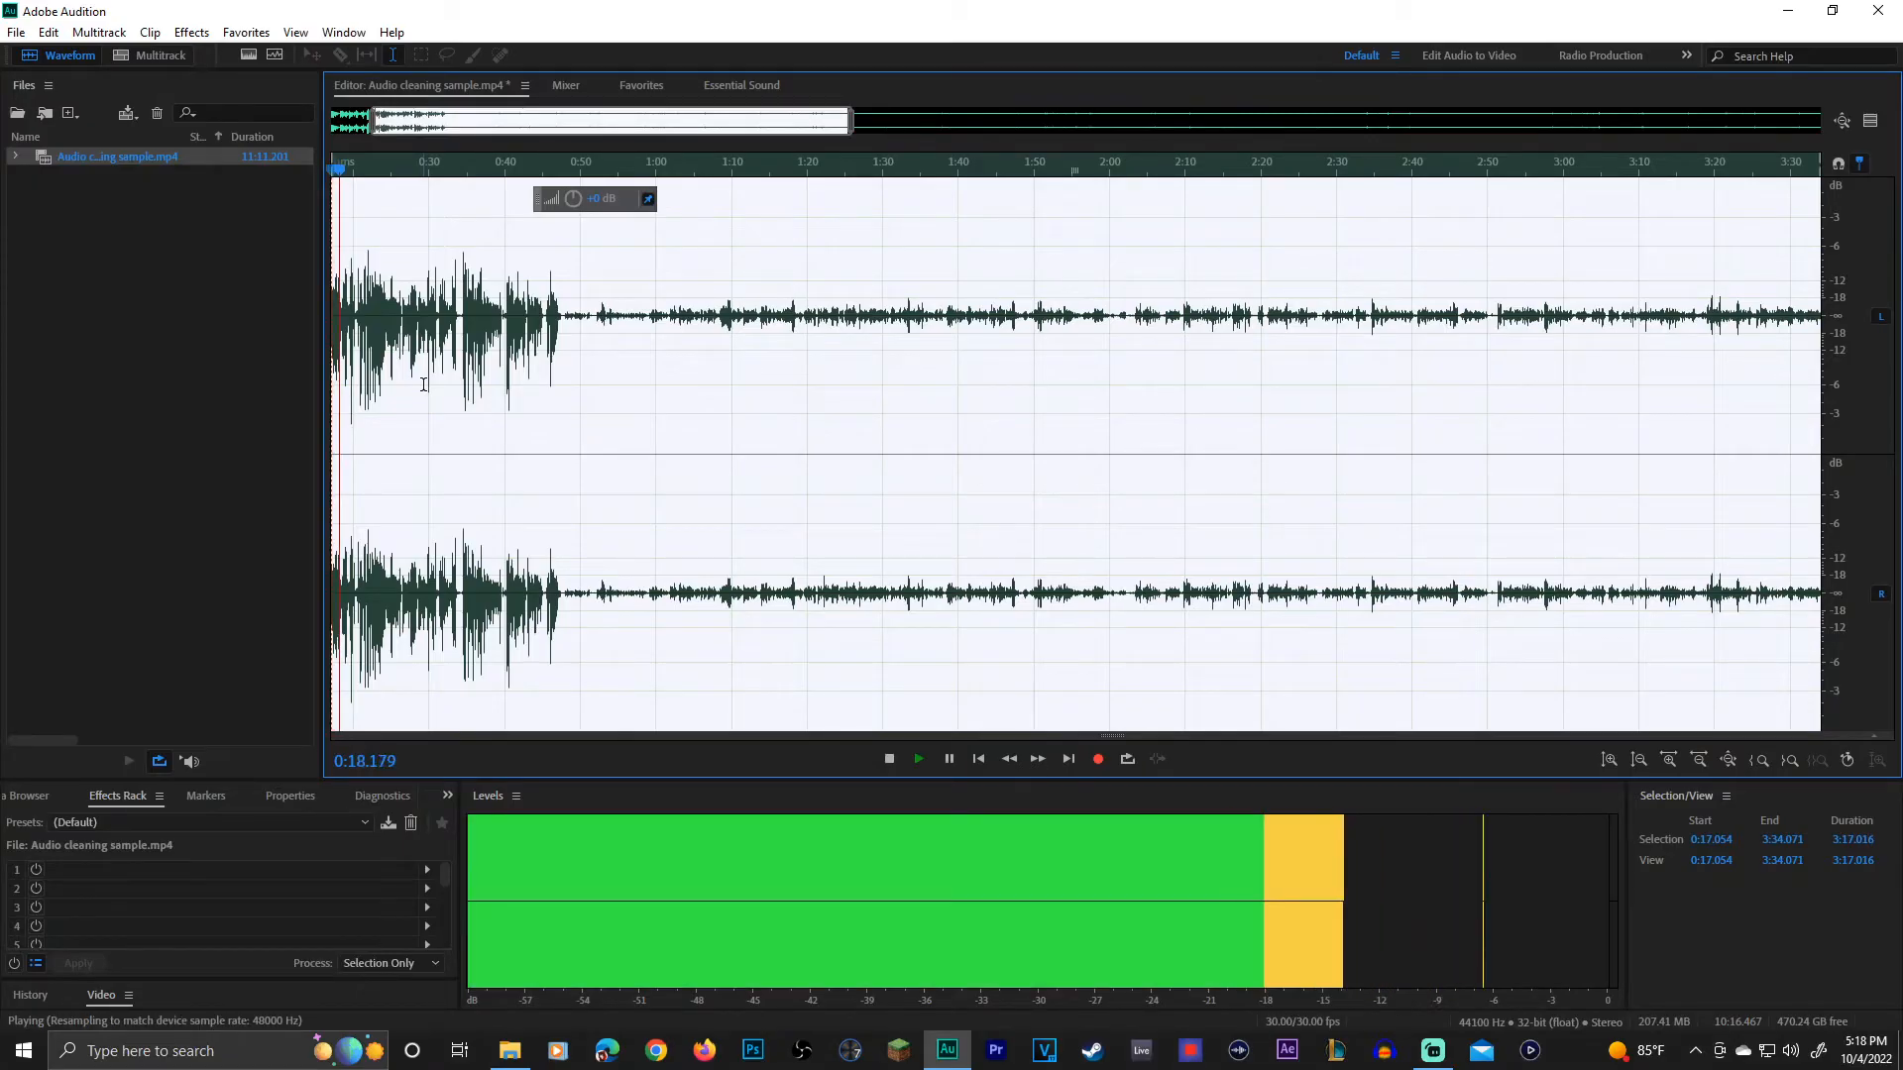
Step: Undo the equalization and play the speech from 0:00 to compare it with the equalized version
{"action": "key", "text": "space"}
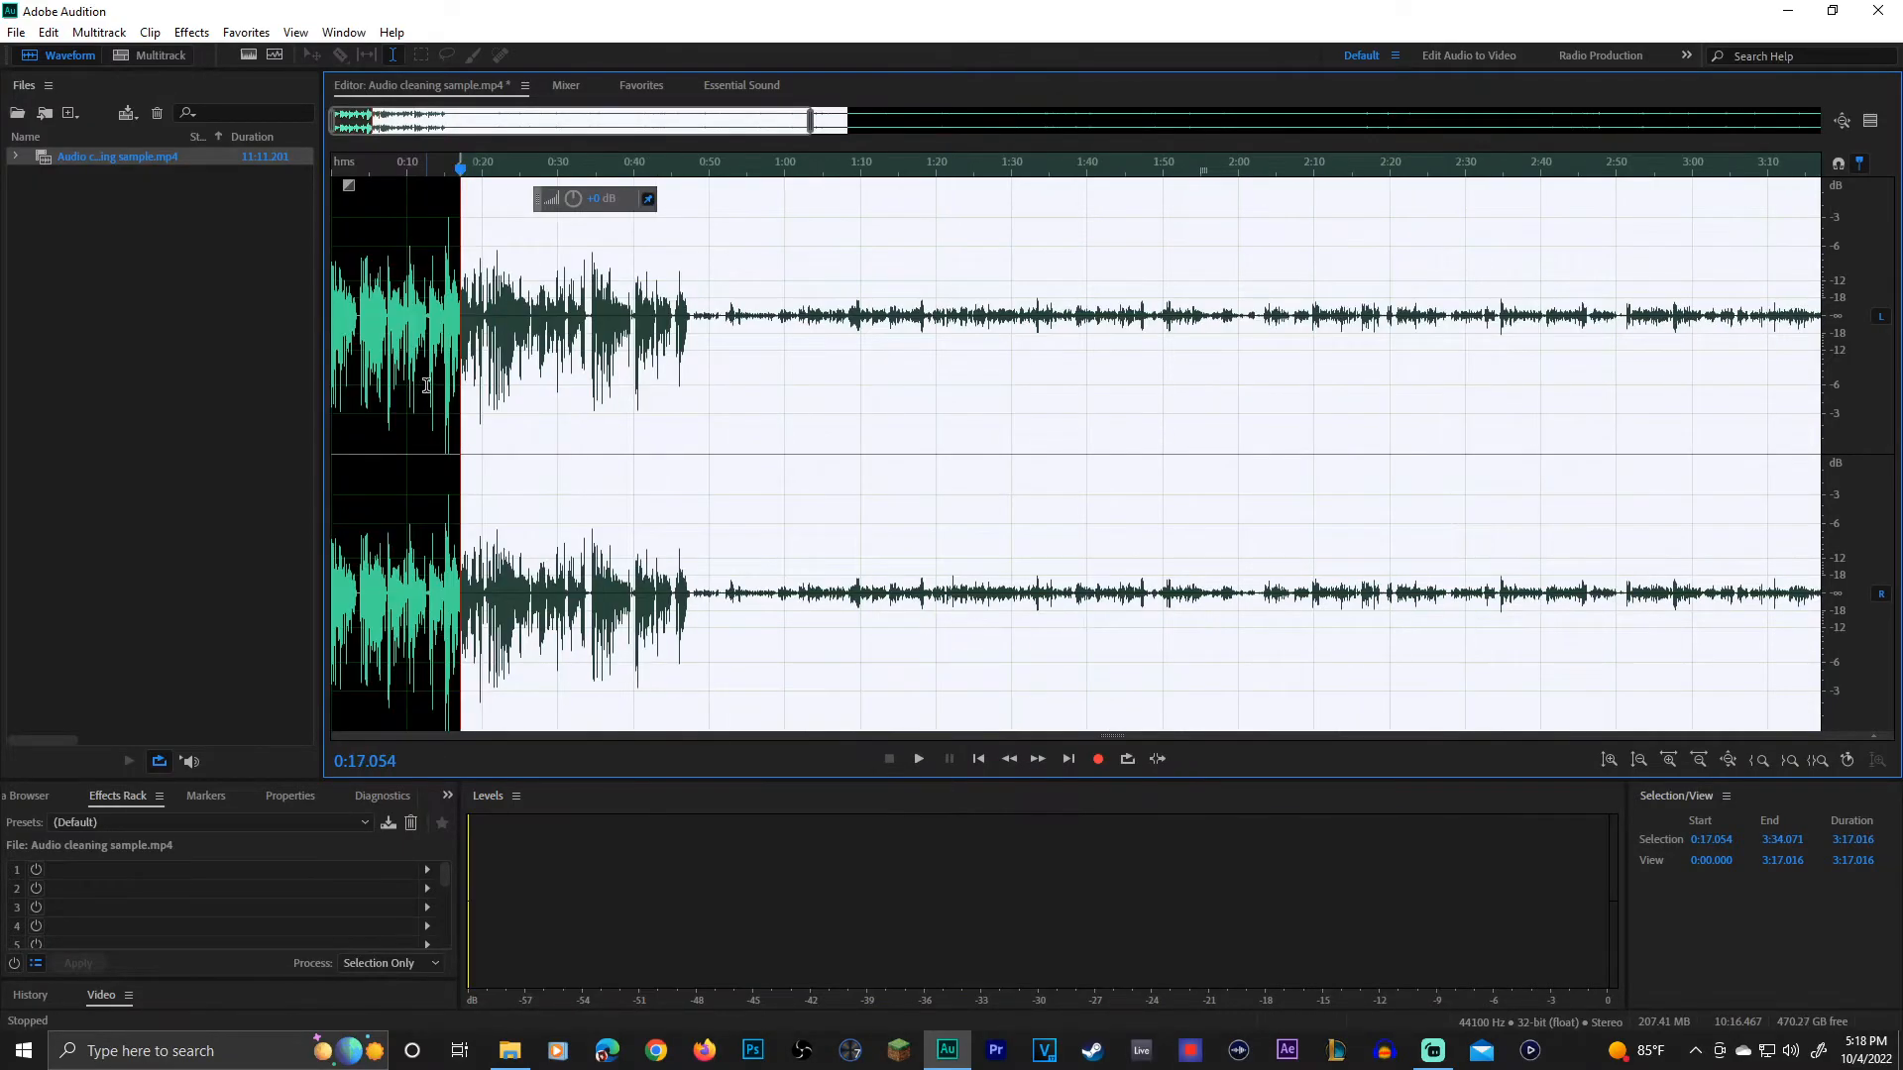
{"action": "scroll", "coordinate": [423, 387], "scroll_direction": "down", "scroll_amount": 3}
{"action": "left_click", "coordinate": [448, 273]}
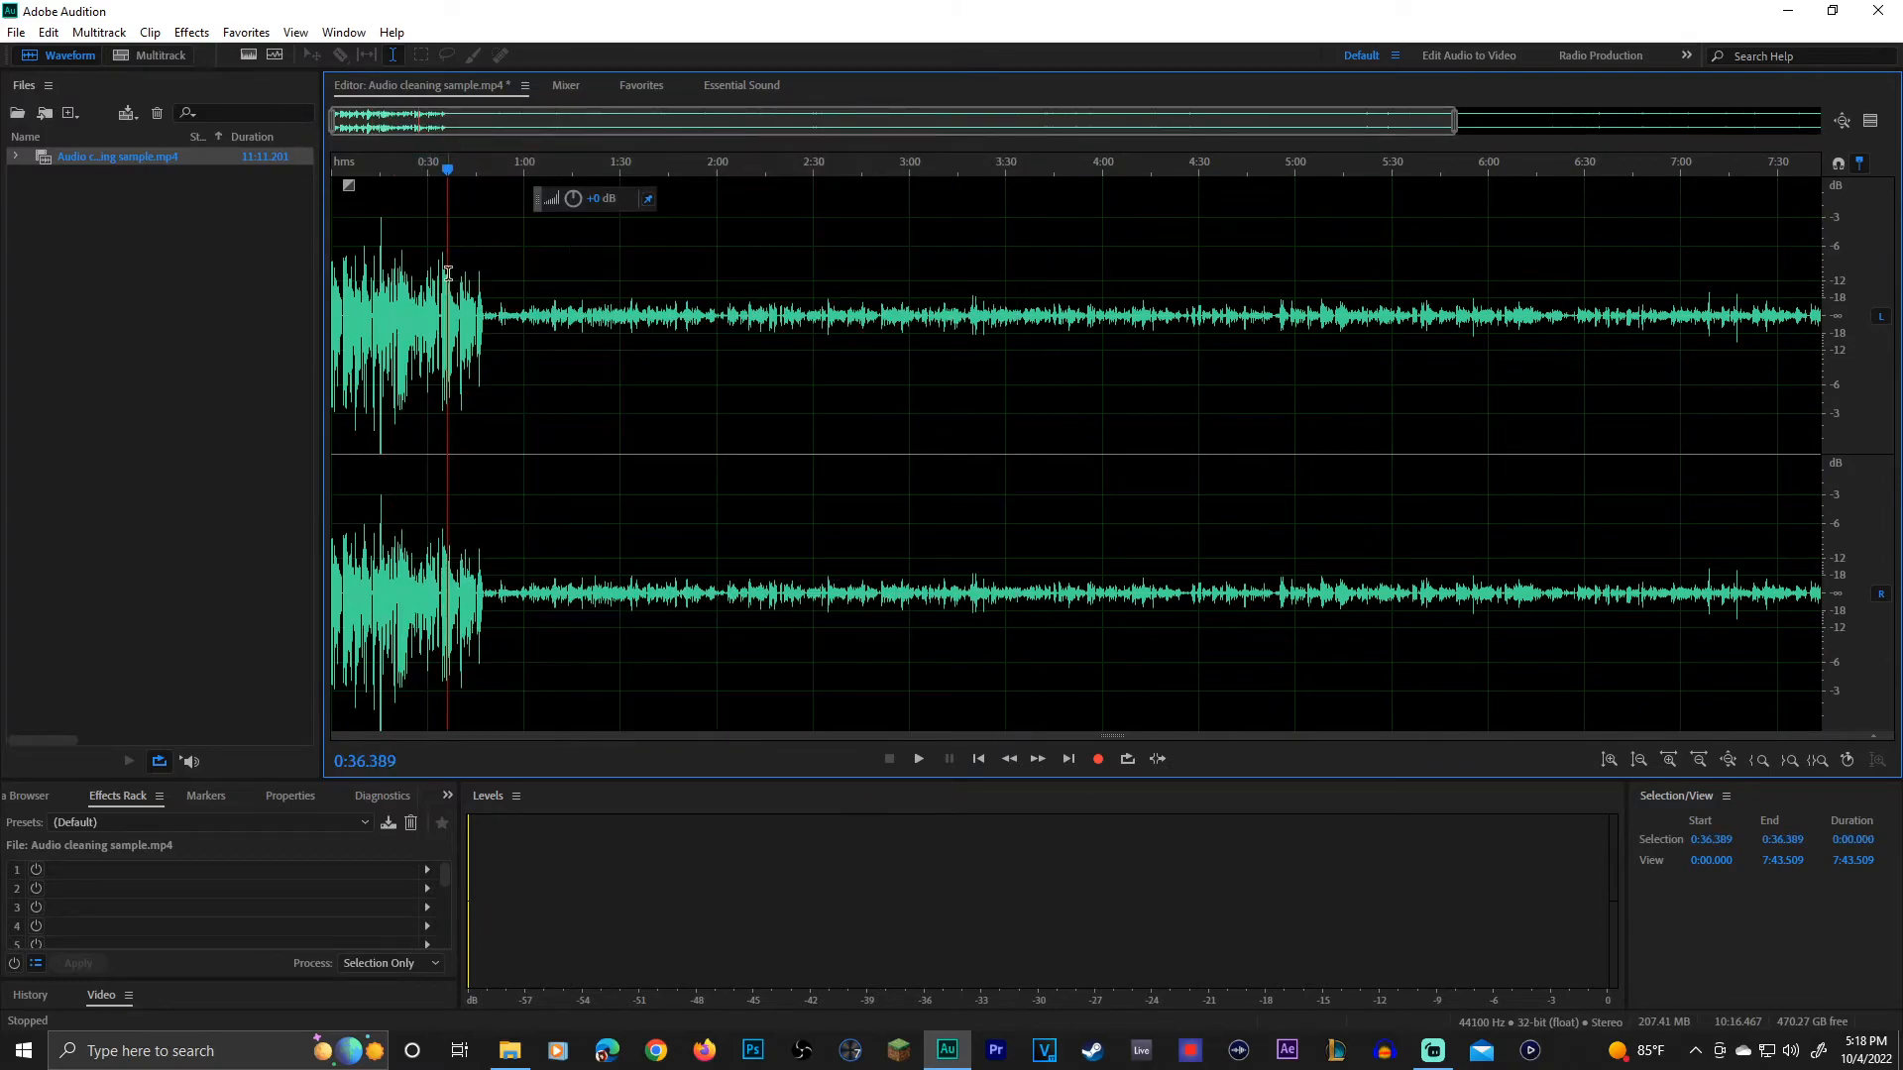
{"action": "left_click", "coordinate": [374, 322]}
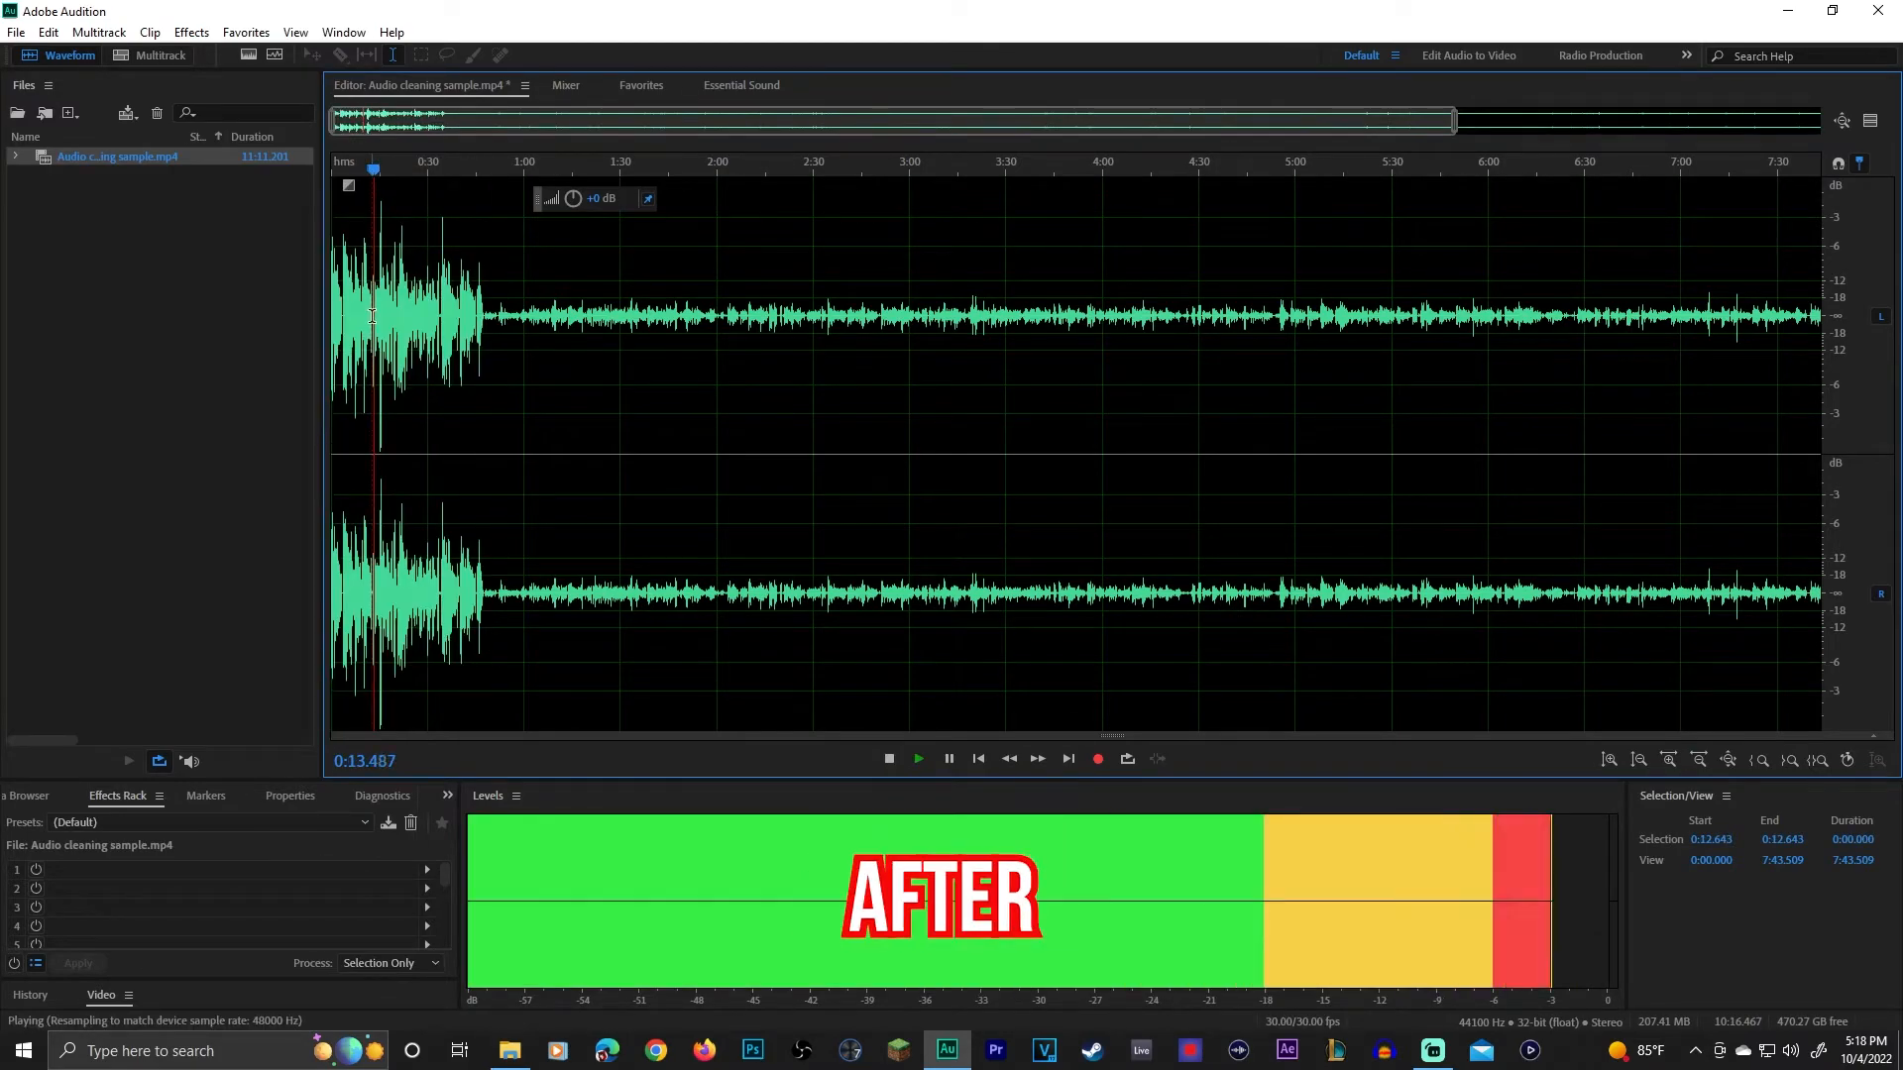
{"action": "key", "text": "space"}
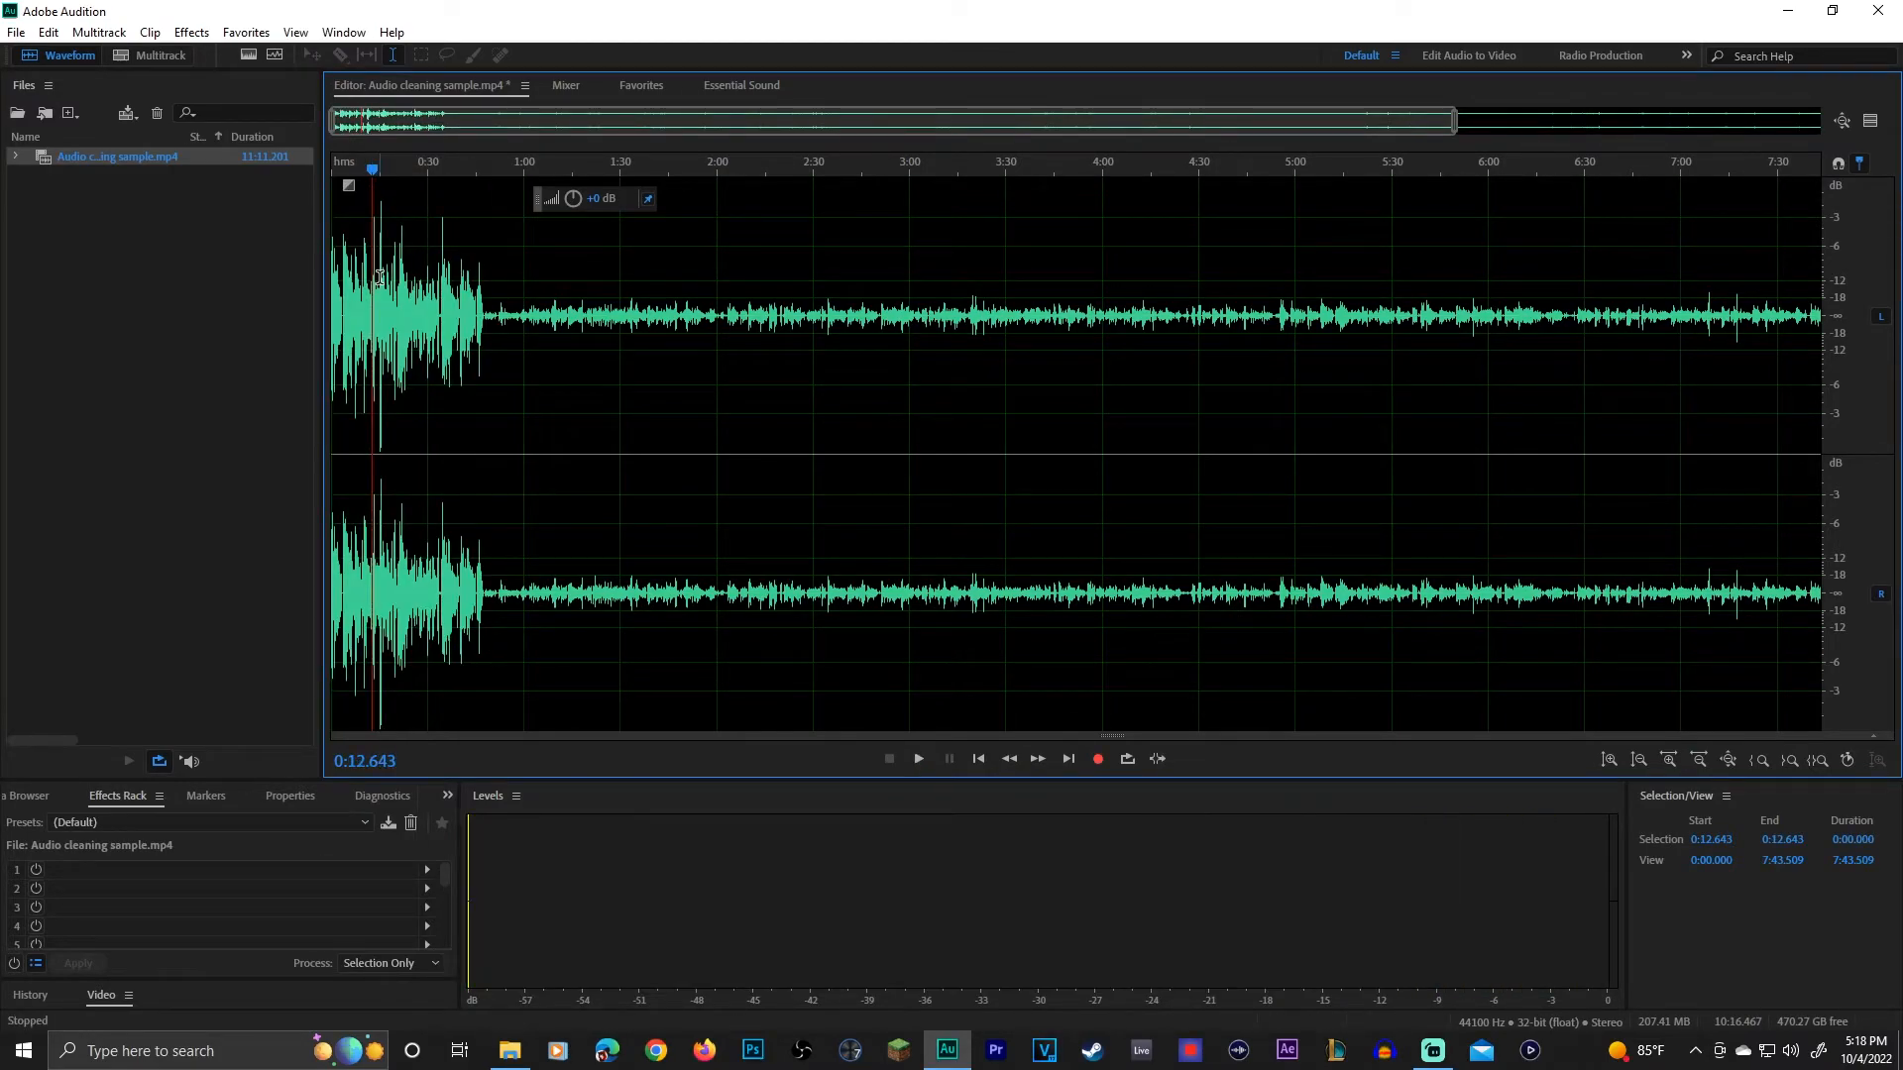